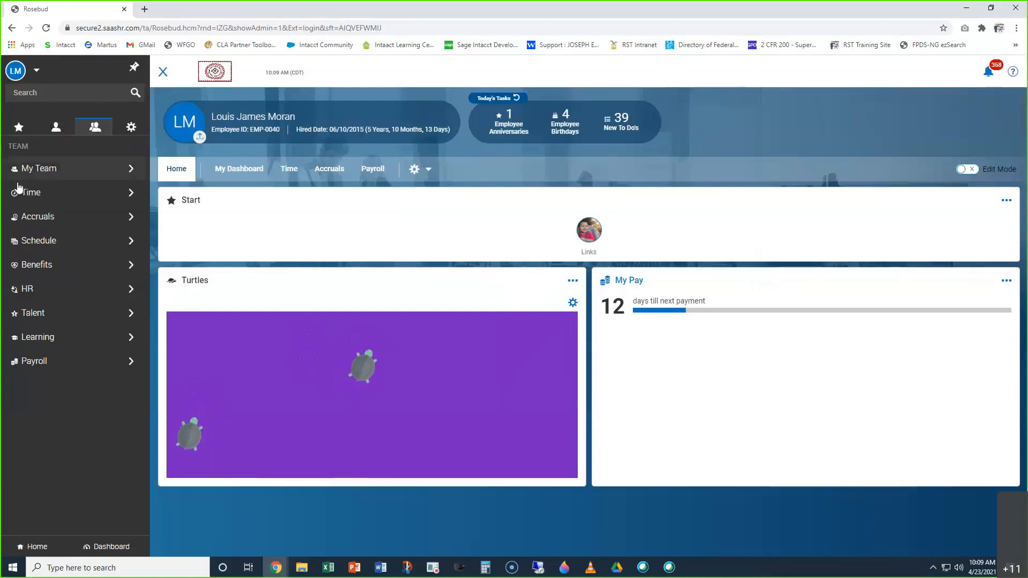
# Open the All Timesheets view from the team's time section
pyautogui.click(81, 194)
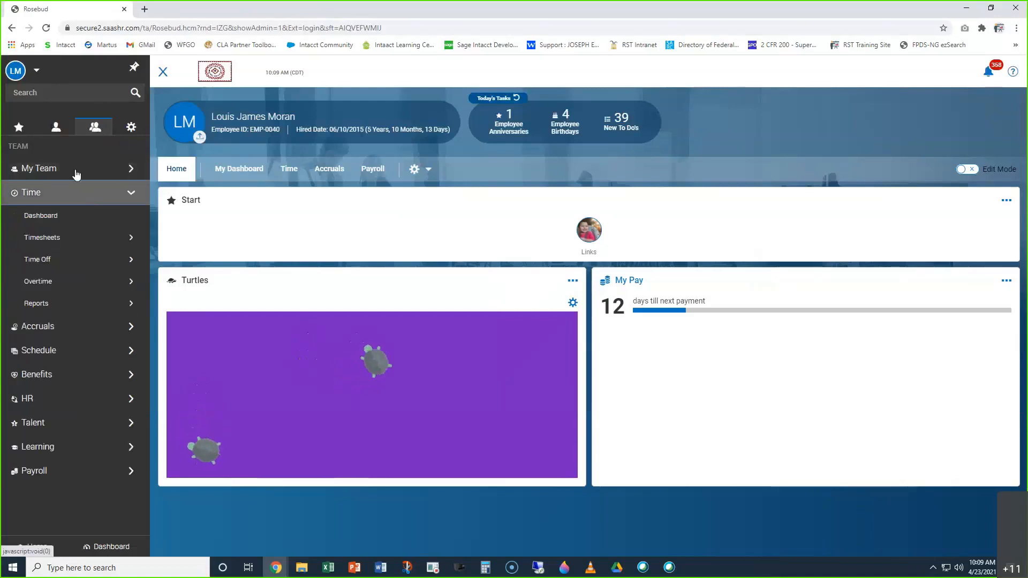
pyautogui.click(76, 240)
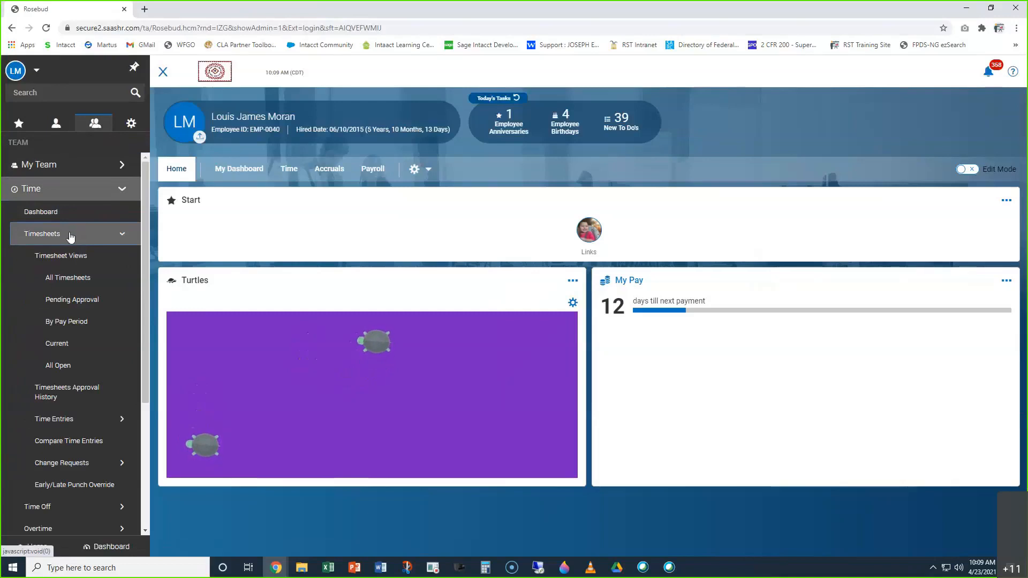
pyautogui.click(74, 282)
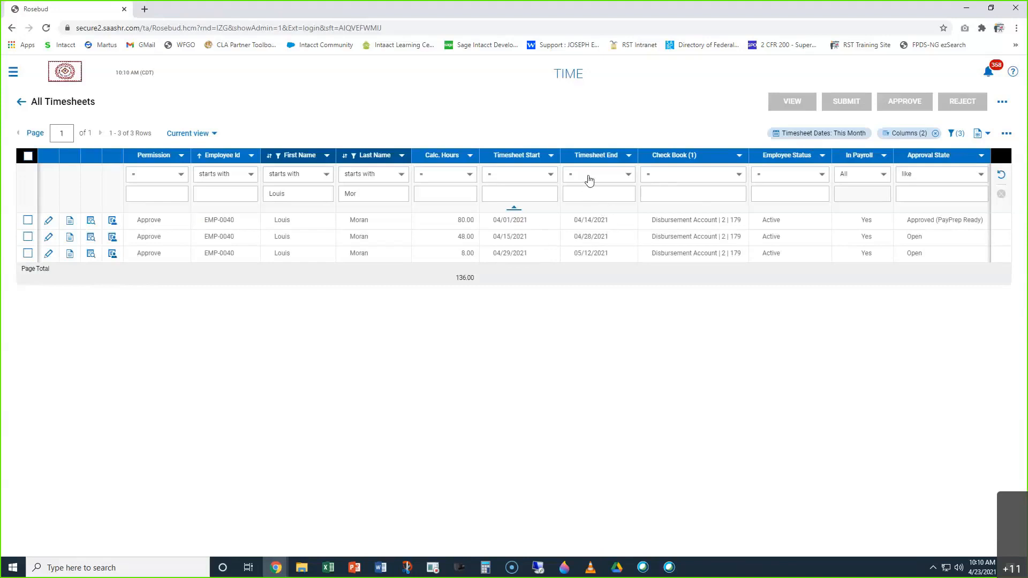
# Try filtering the timesheets by a start date of 02/01/2021, and clear that filter again
pyautogui.click(516, 183)
pyautogui.click(513, 186)
pyautogui.click(531, 198)
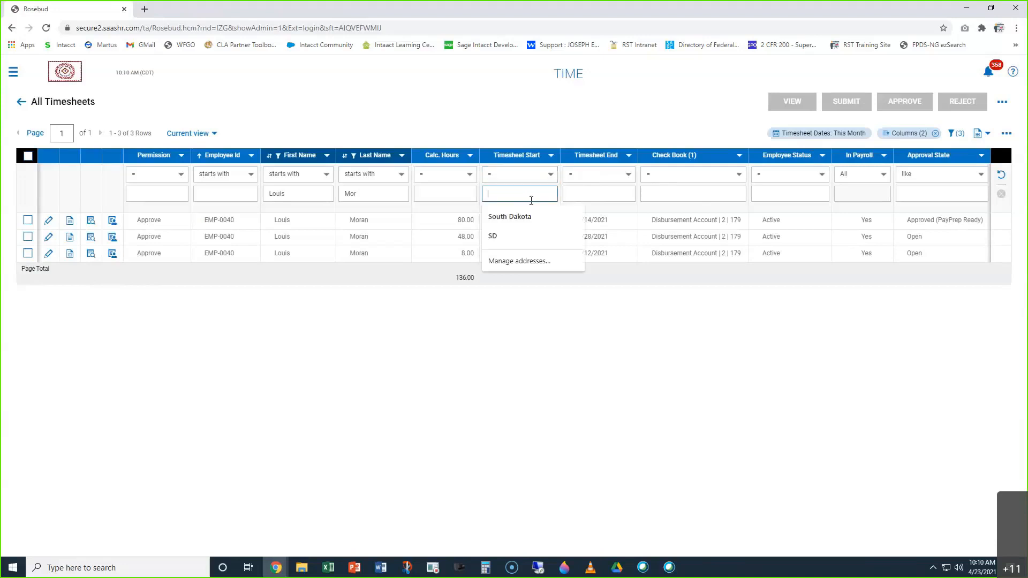
pyautogui.write('02/01/2021')
pyautogui.press('Return')
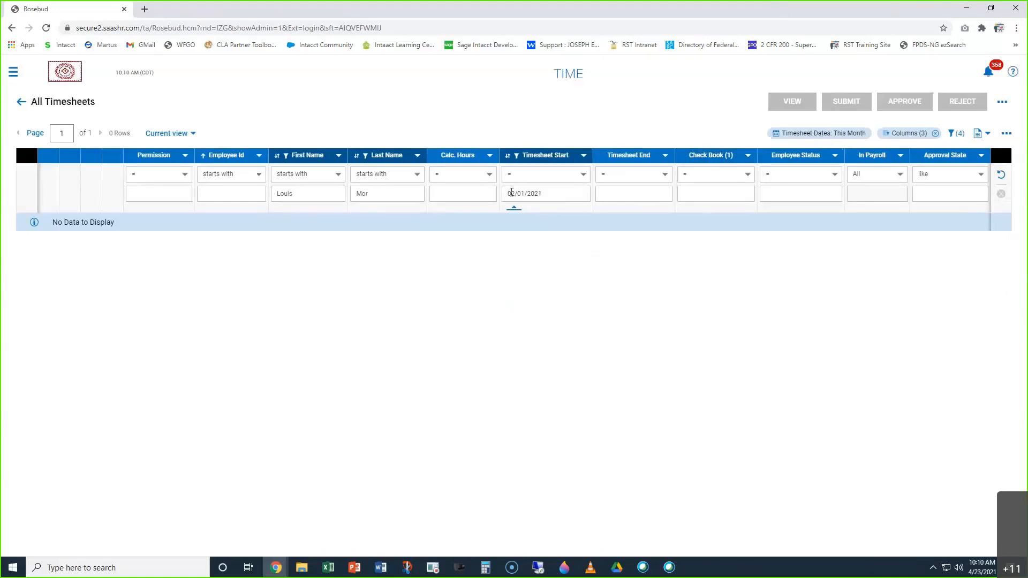
pyautogui.click(552, 195)
pyautogui.press('BackSpace')
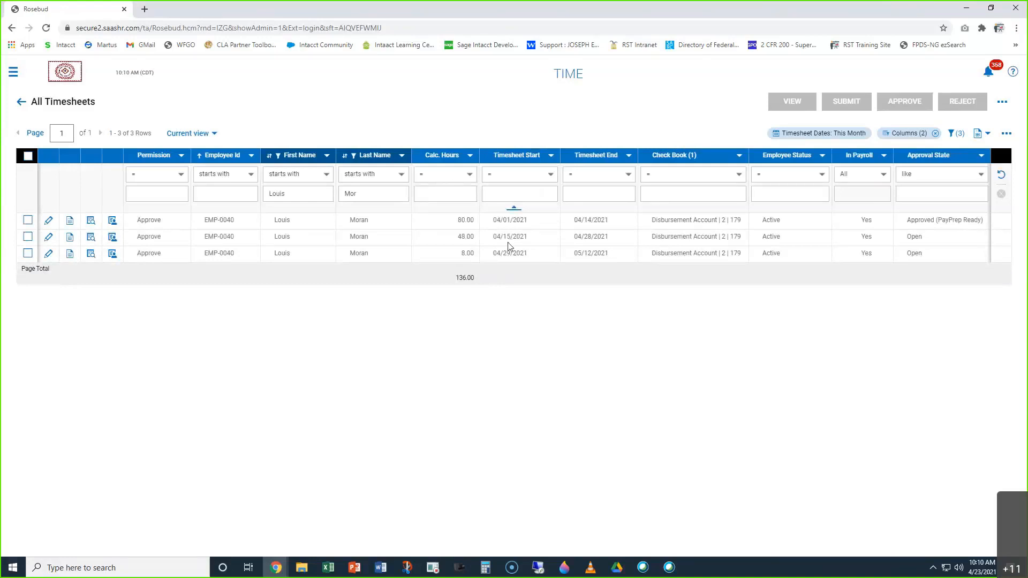
# Set the timesheet date range filter to This Quarter and apply it
pyautogui.click(813, 134)
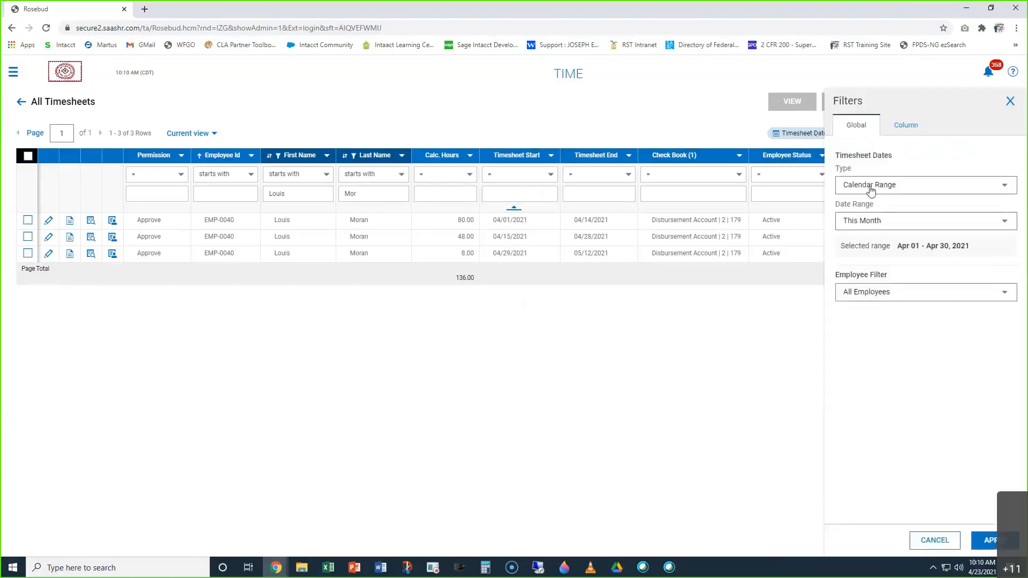
pyautogui.click(869, 218)
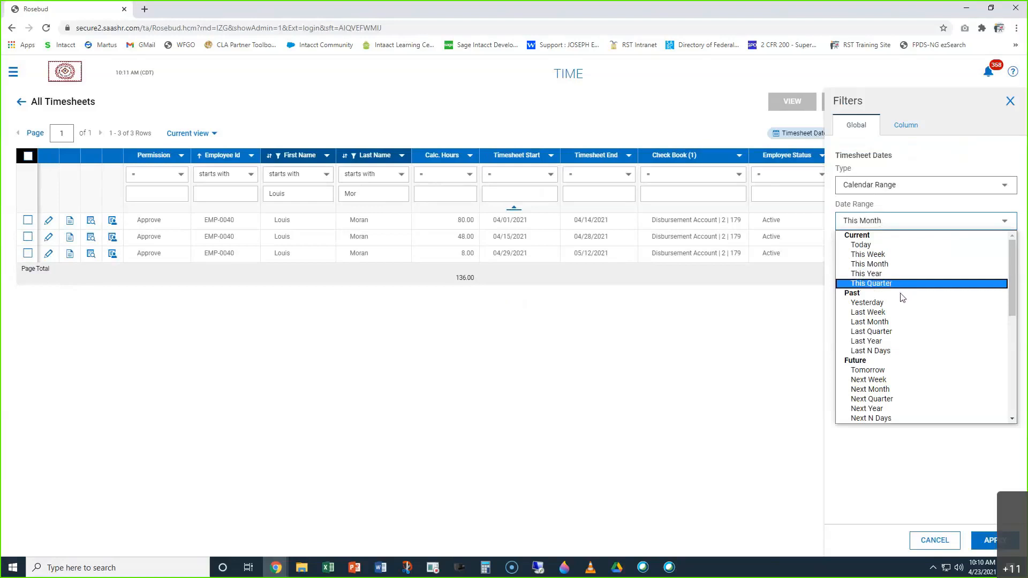
pyautogui.scroll(-5, 921, 341)
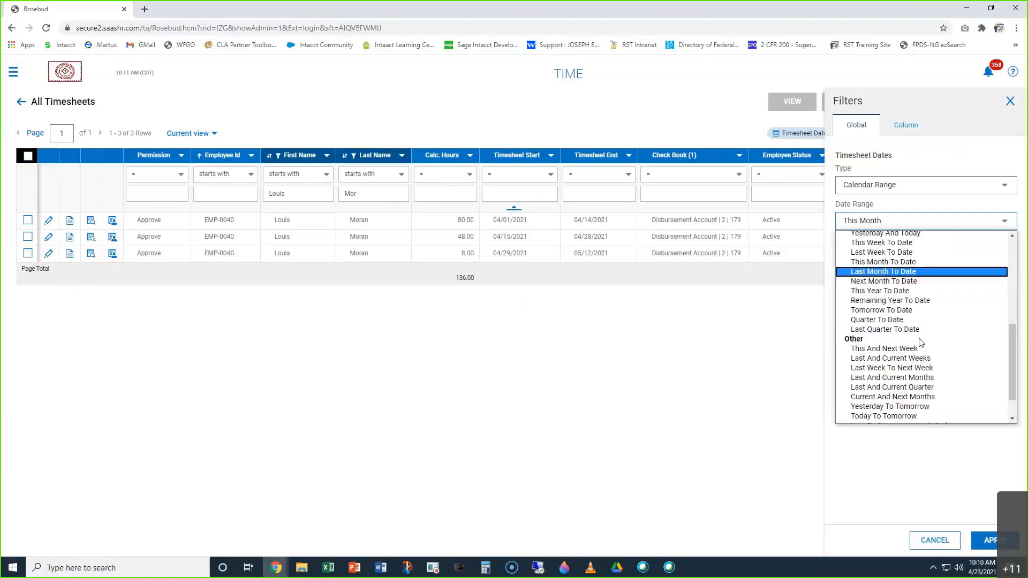
pyautogui.scroll(5, 921, 341)
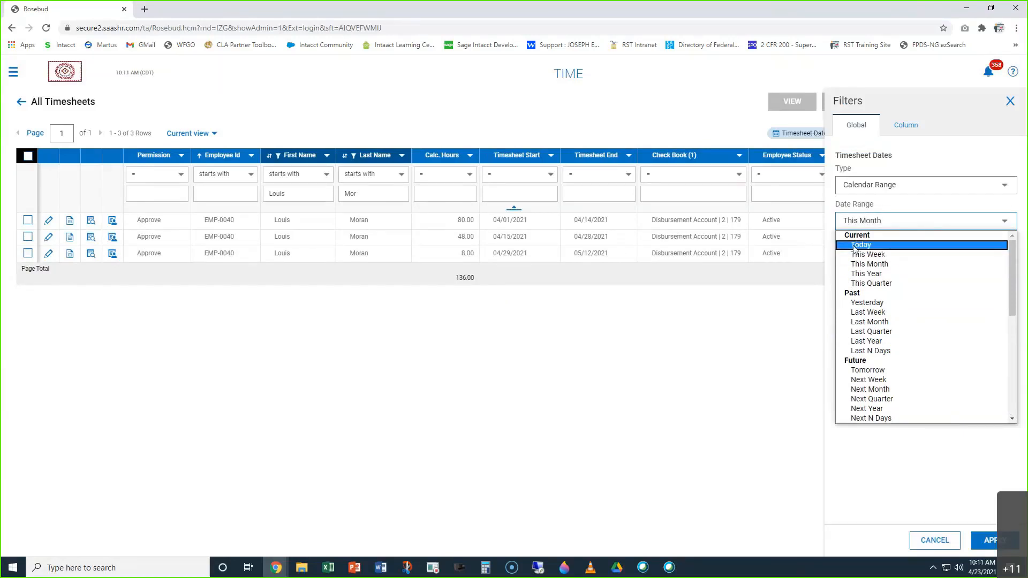
pyautogui.click(866, 284)
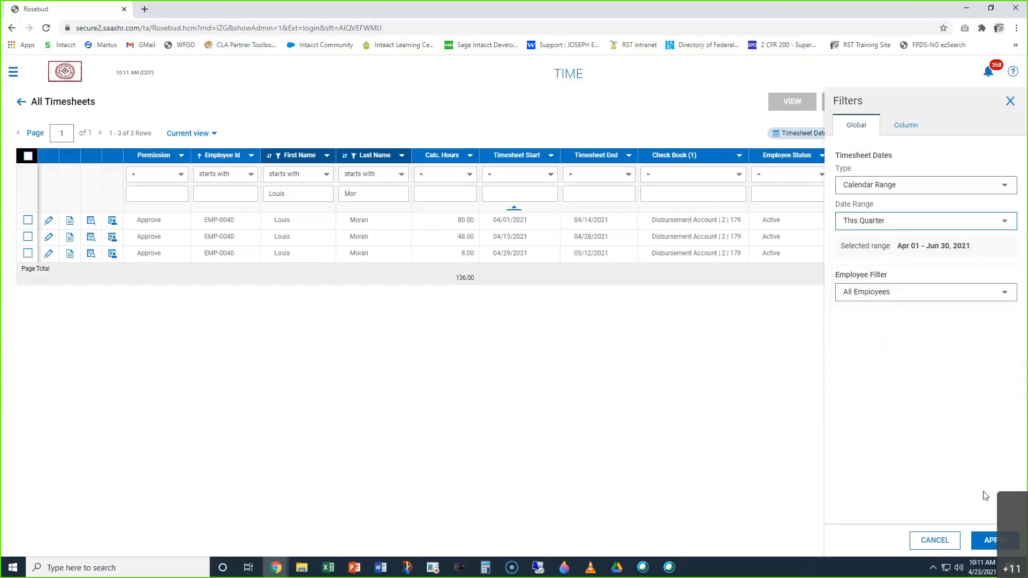
pyautogui.click(988, 540)
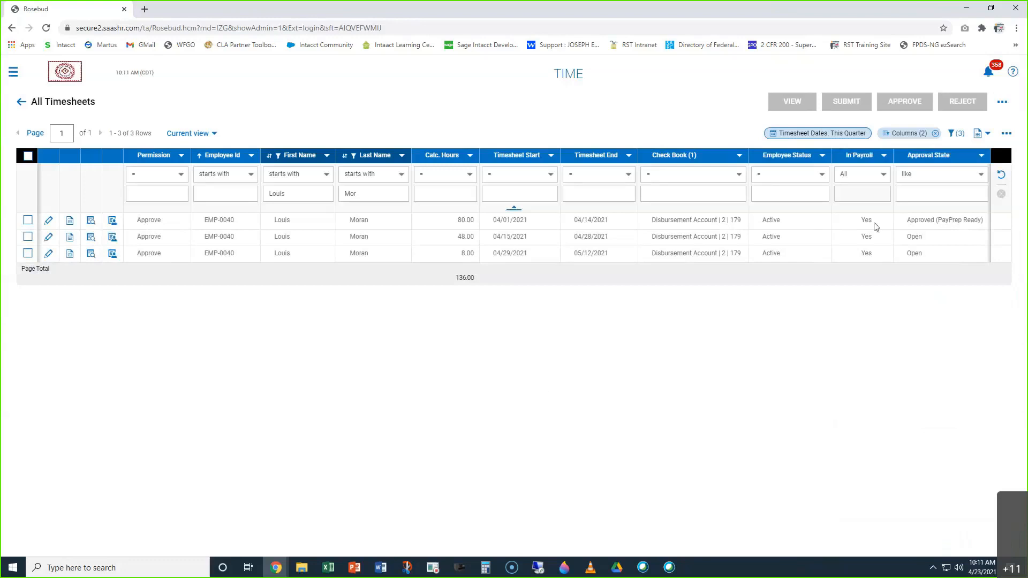
# Apply This Year as the timesheet date range and review the listed pay period end dates
pyautogui.click(819, 133)
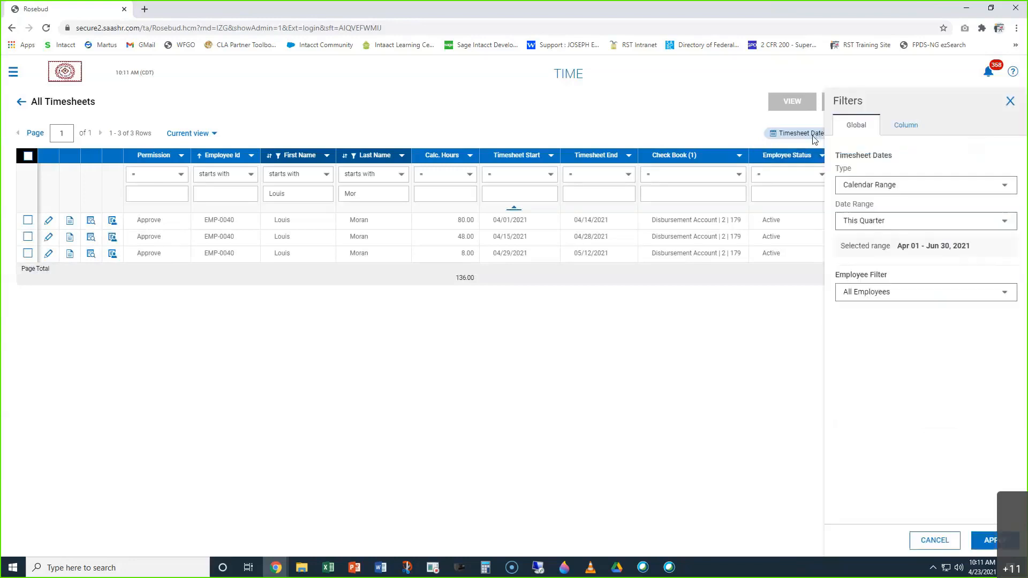
pyautogui.click(885, 222)
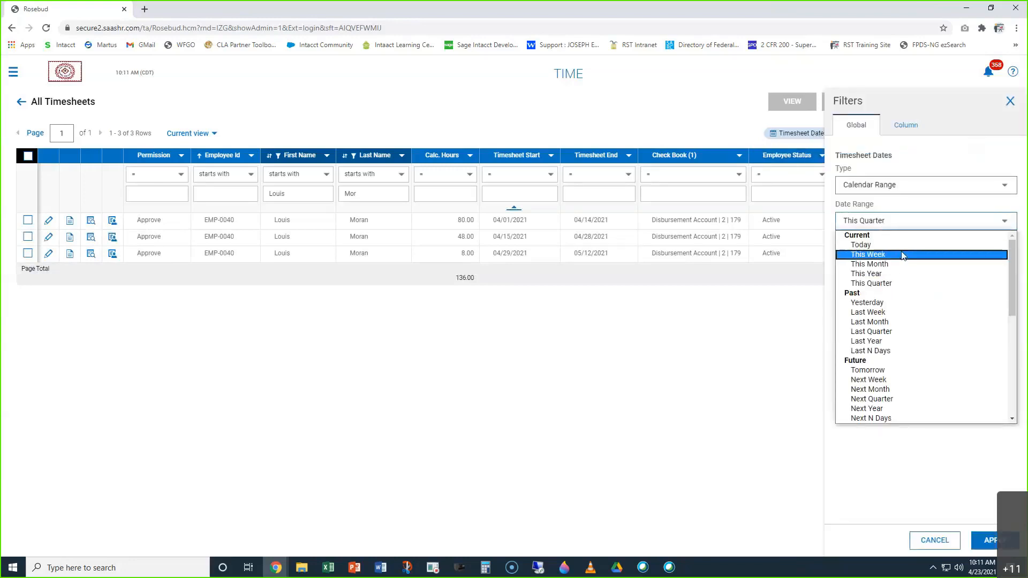
pyautogui.click(880, 274)
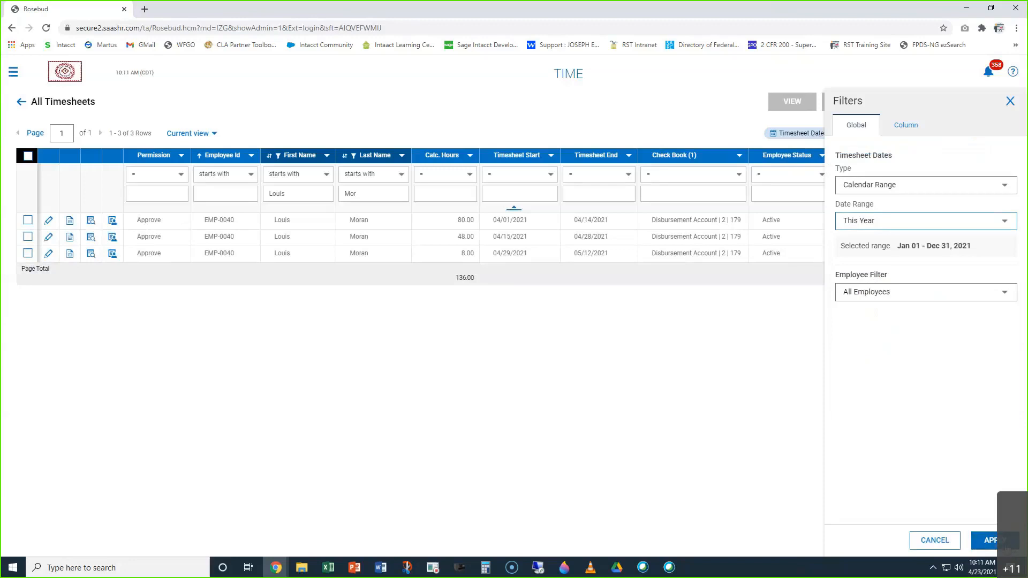
pyautogui.click(988, 540)
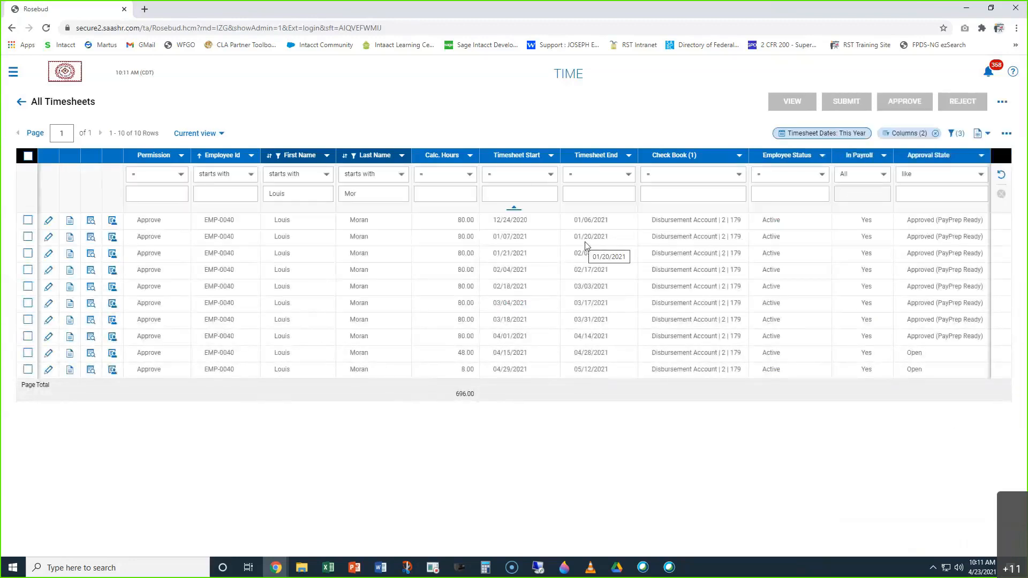
pyautogui.moveTo(581, 220); pyautogui.dragTo(605, 271)
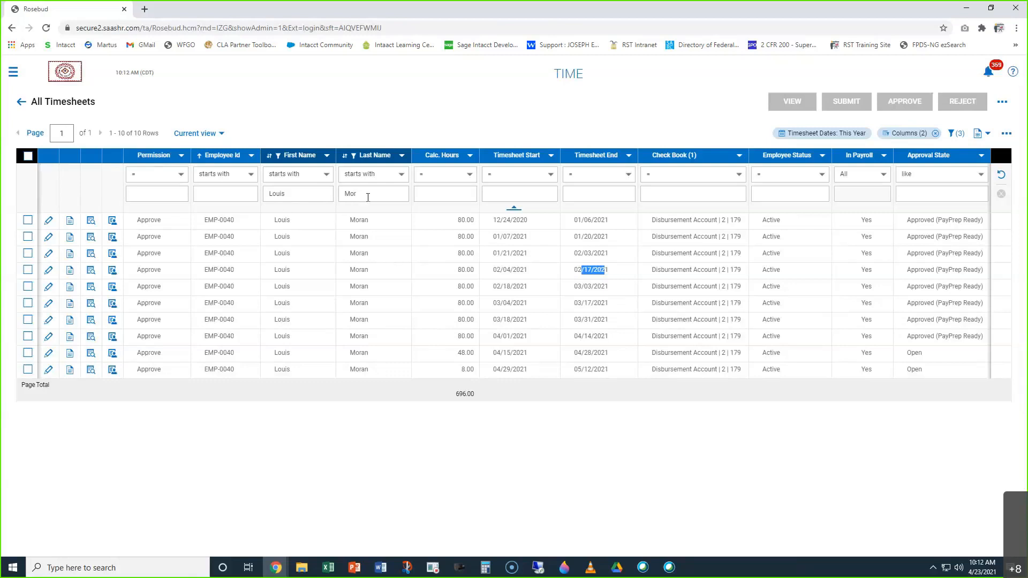
# Return the timesheet date range filter to This Month and apply it
pyautogui.click(827, 134)
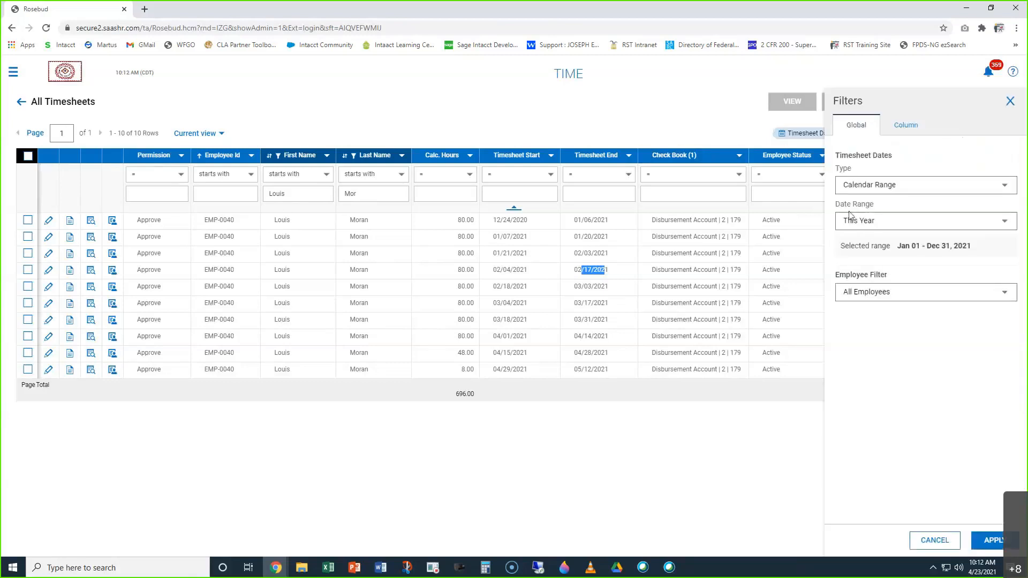
pyautogui.click(850, 217)
pyautogui.click(857, 264)
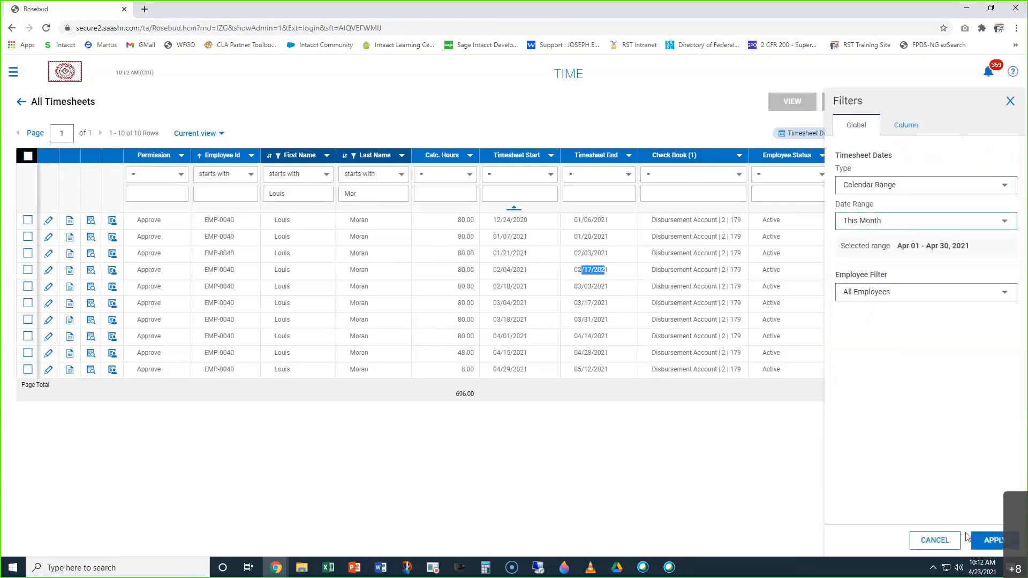
pyautogui.click(993, 540)
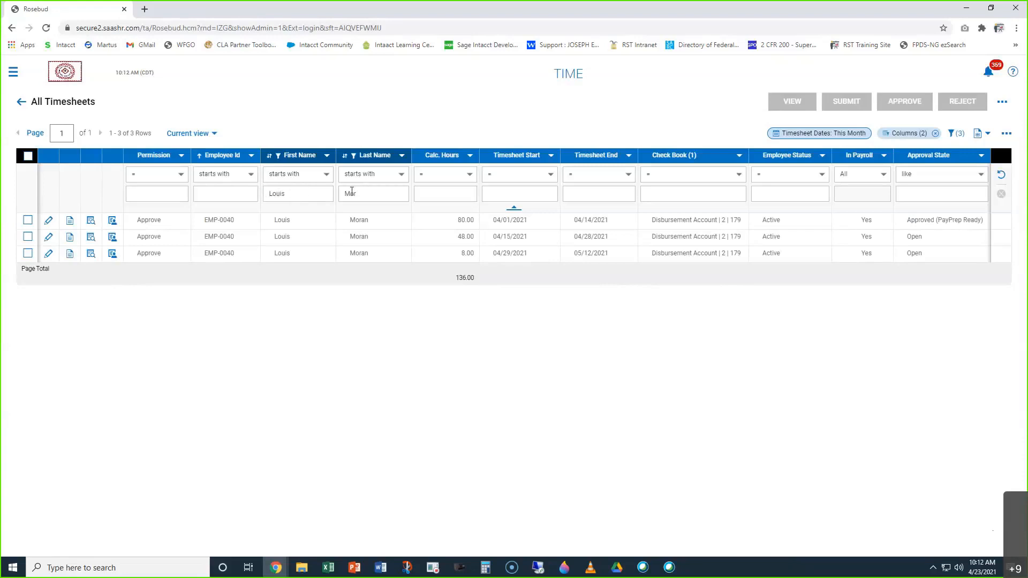
# Browse employees for the employee filter, select the first three in the list, and close the filters without applying the selection
pyautogui.click(953, 134)
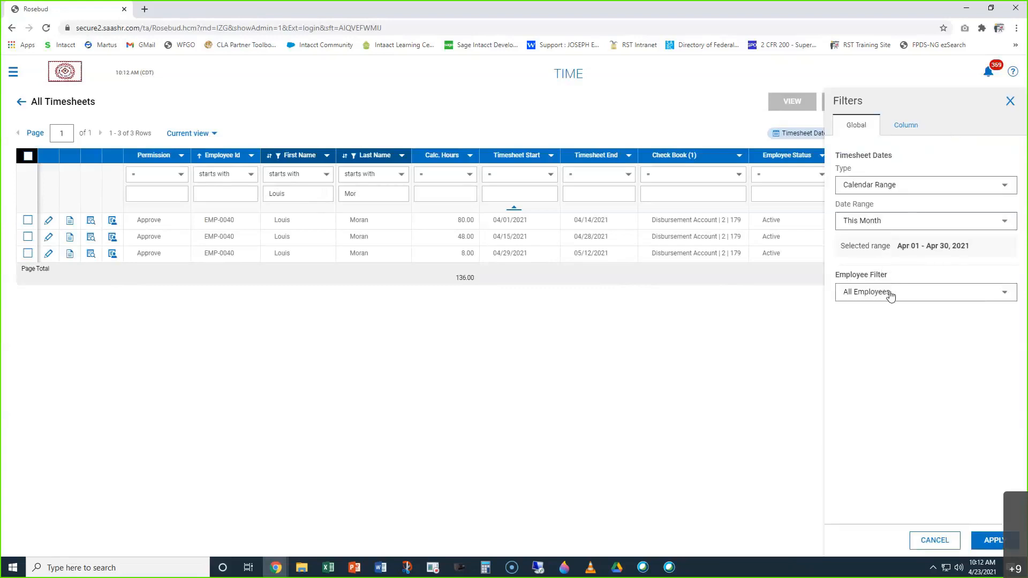
pyautogui.click(890, 296)
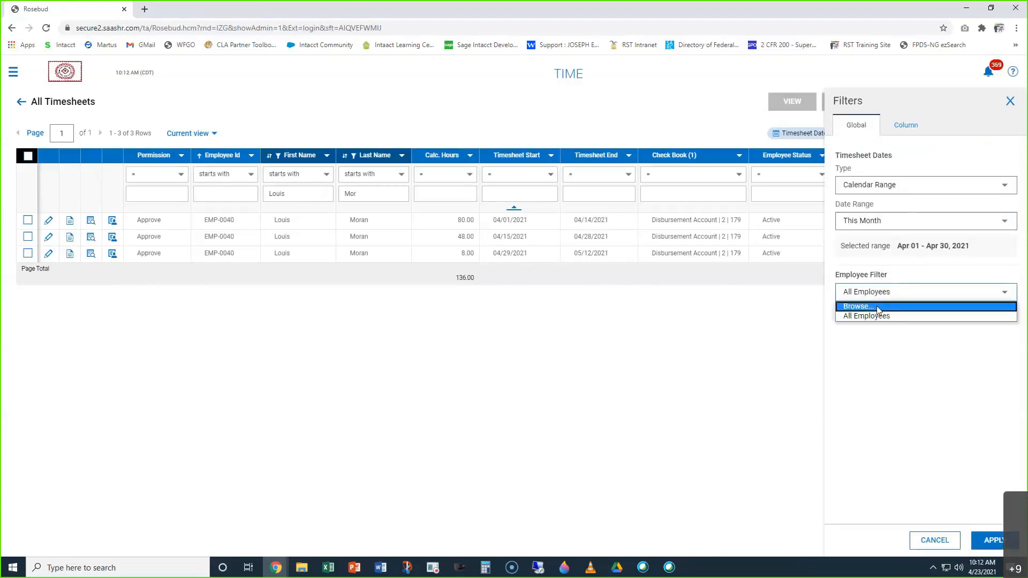
pyautogui.click(876, 306)
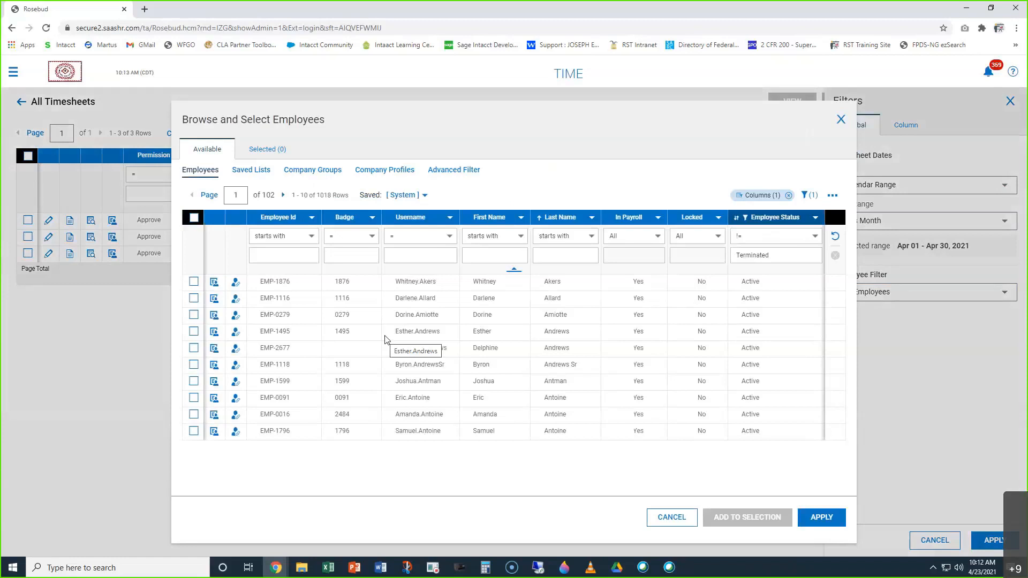
pyautogui.click(194, 281)
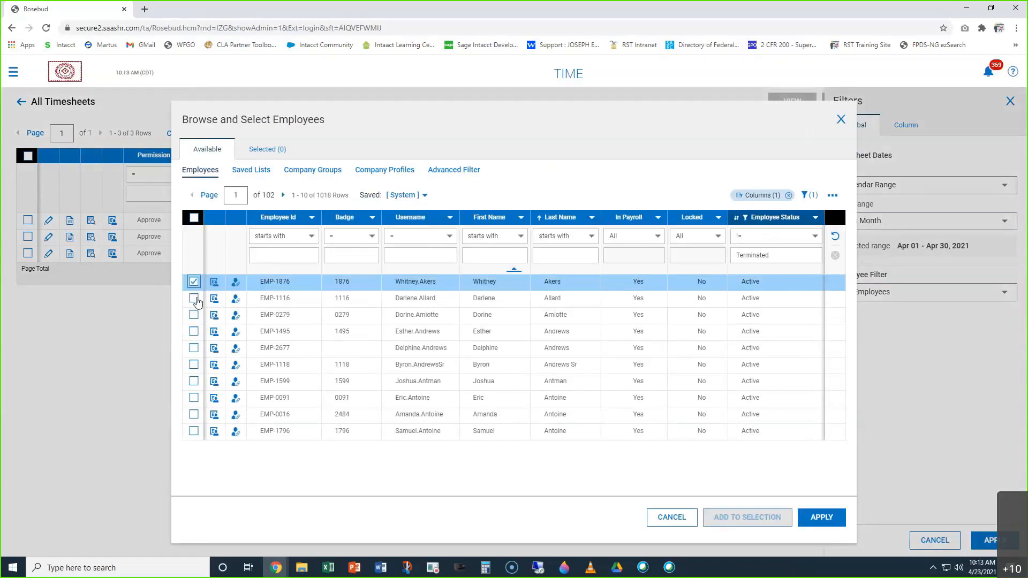
pyautogui.click(193, 298)
pyautogui.click(194, 316)
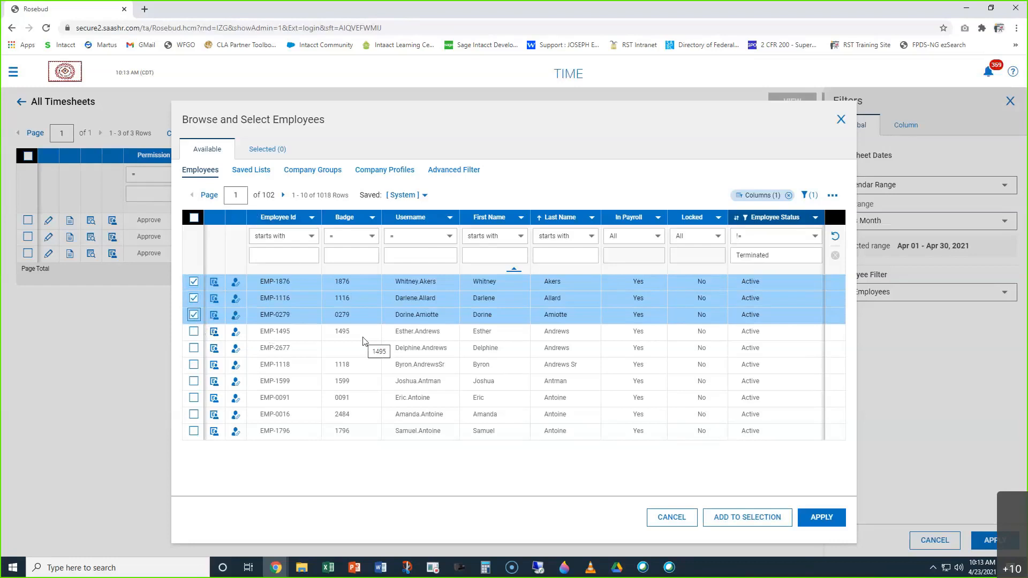
pyautogui.click(841, 119)
pyautogui.click(1010, 101)
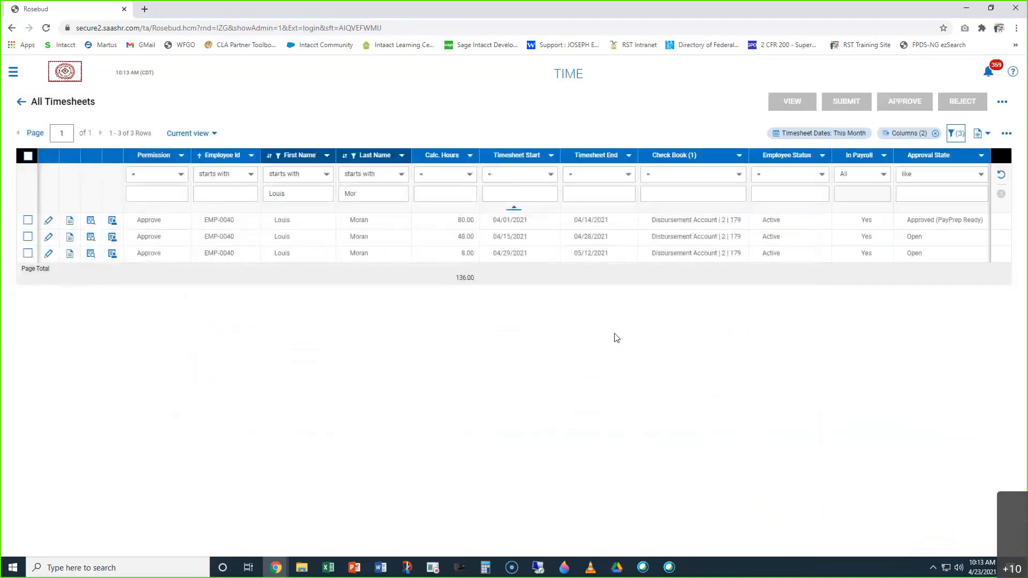
# Search the timesheet list's columns for "sick" and cancel without adding any
pyautogui.click(1006, 135)
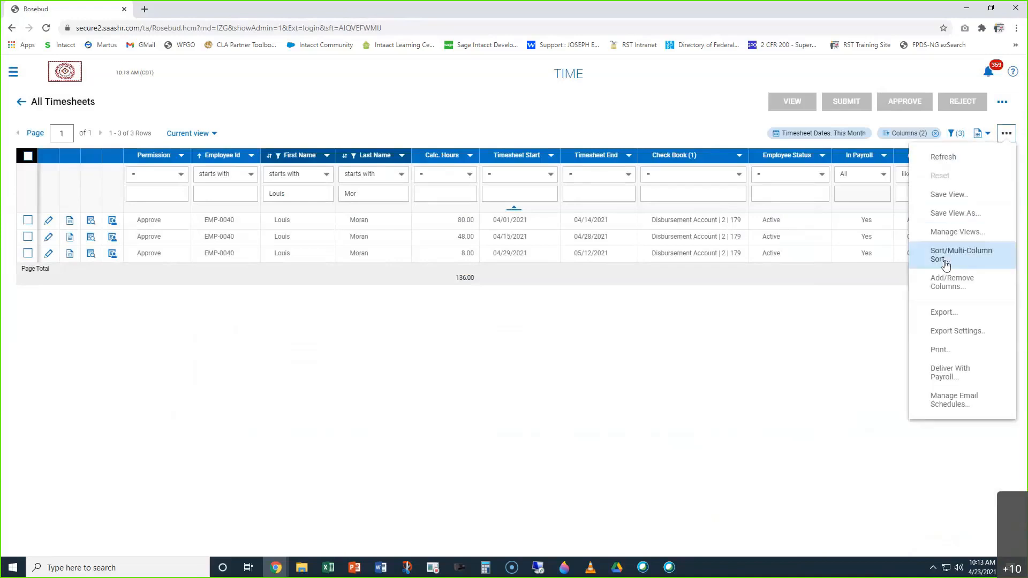
pyautogui.click(948, 288)
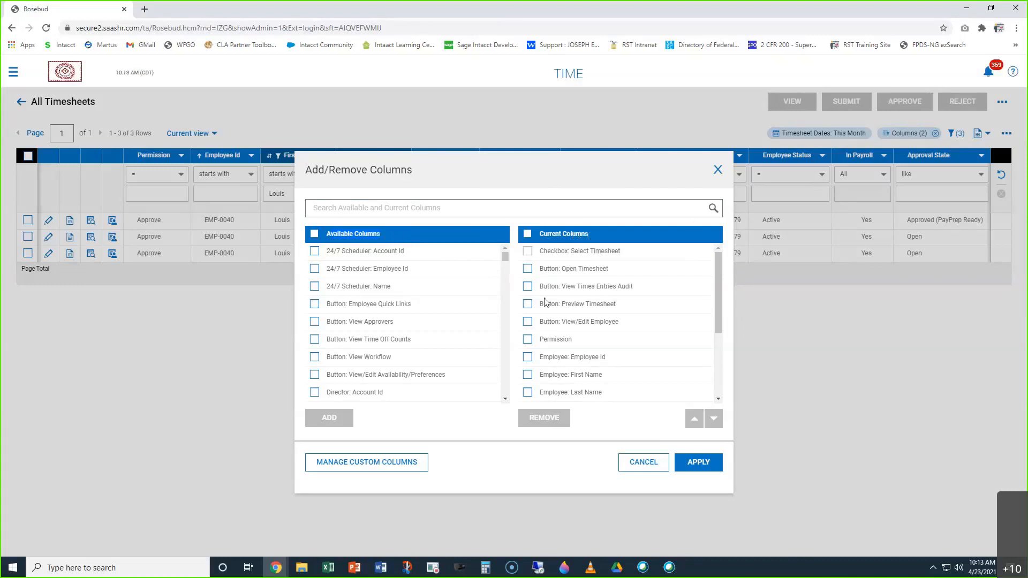
pyautogui.click(356, 209)
pyautogui.write('sick')
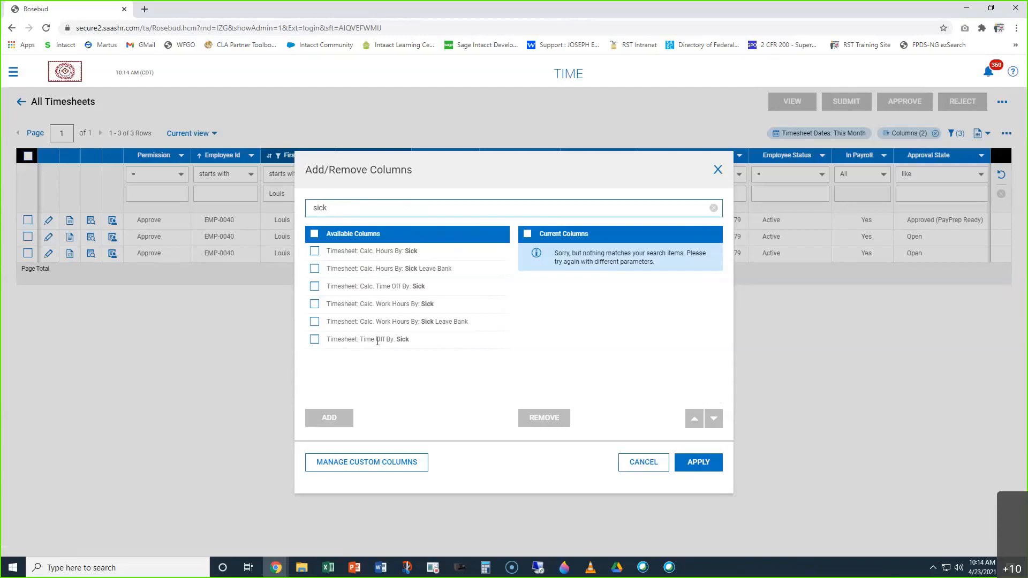
pyautogui.click(647, 462)
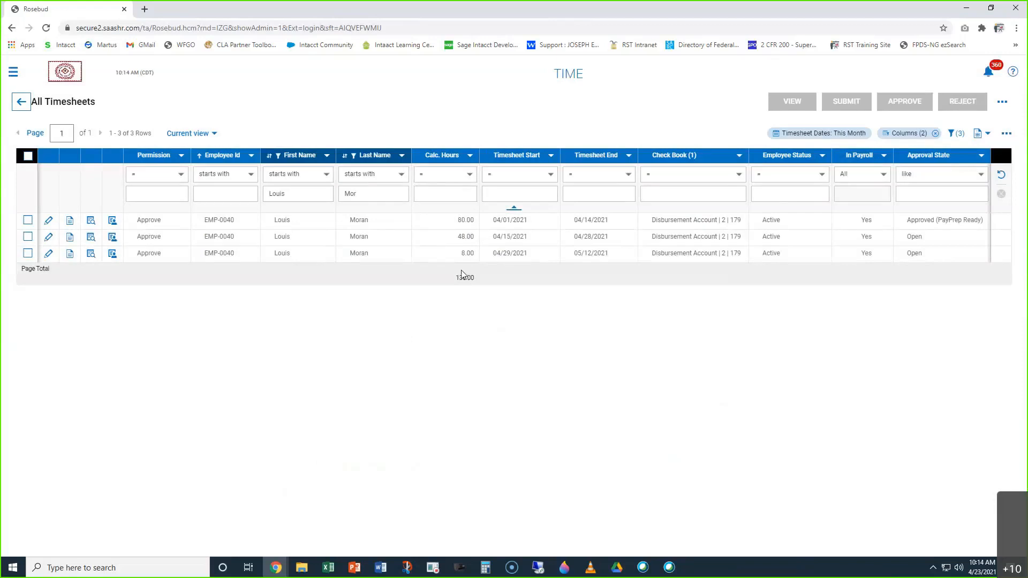
# Find the regular hours columns with "reg" and add Timesheet: Calc. Hours By: REG to the current columns
pyautogui.click(1008, 139)
pyautogui.click(943, 283)
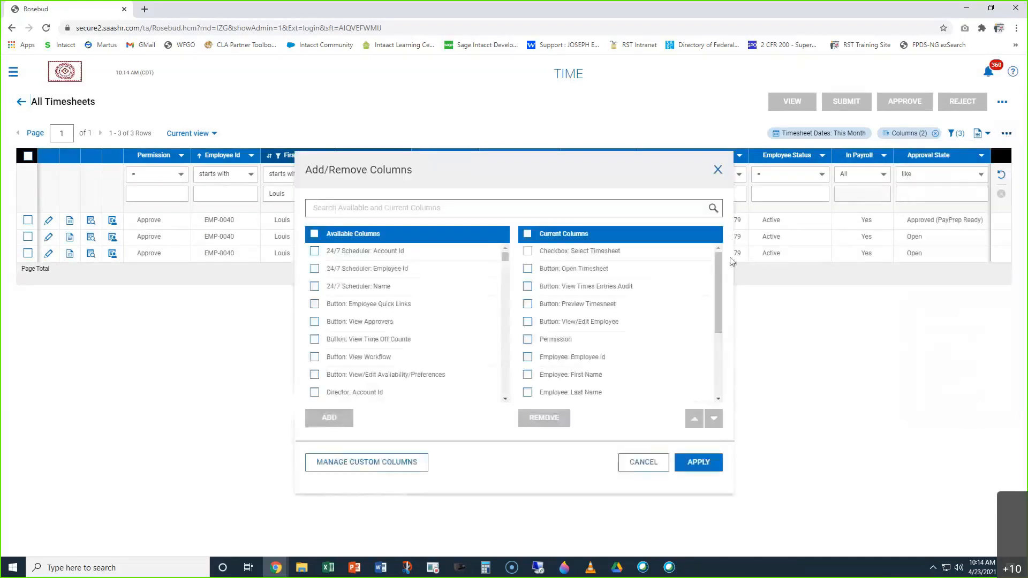
pyautogui.click(352, 209)
pyautogui.write('reg')
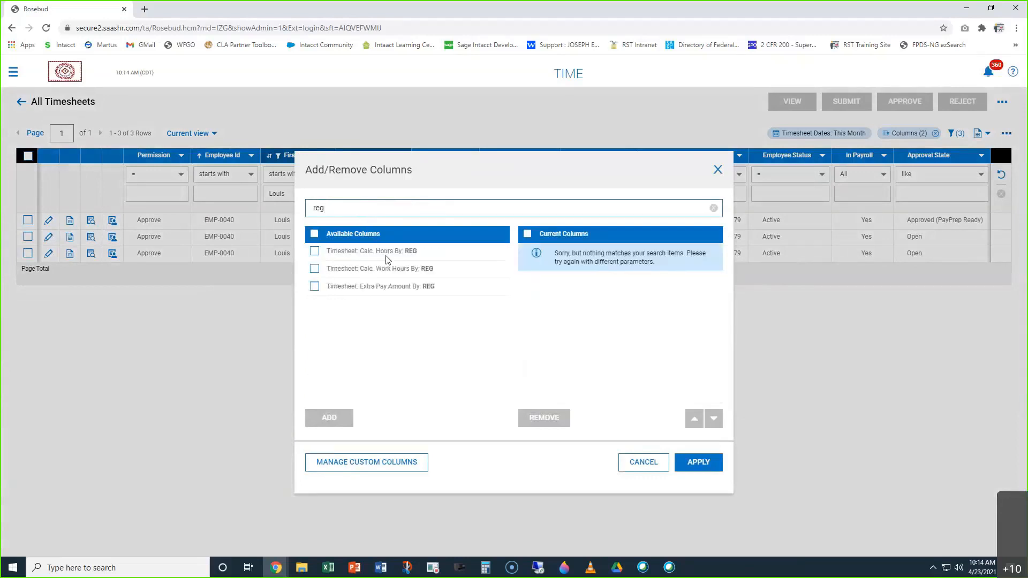
pyautogui.click(315, 253)
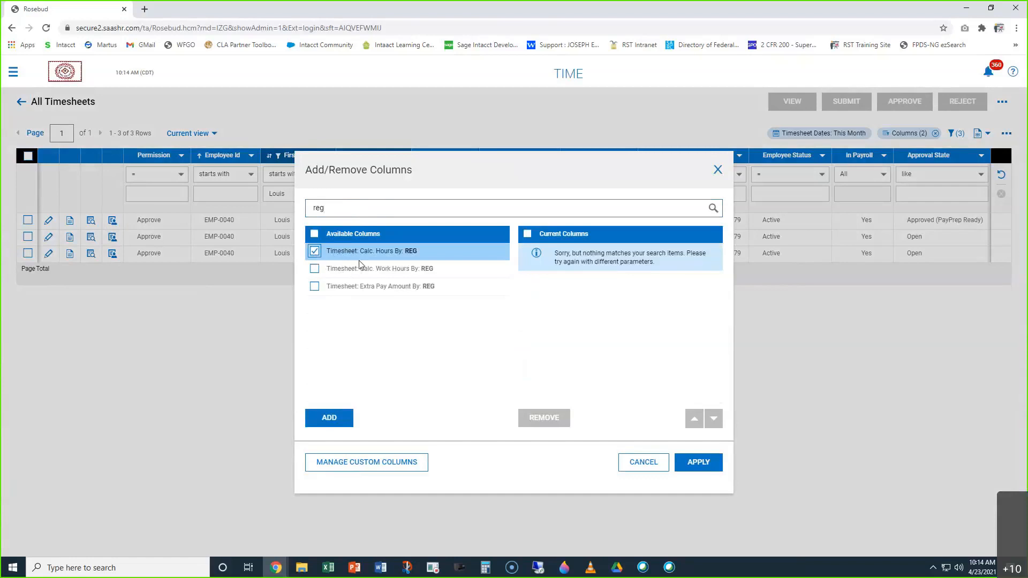
pyautogui.click(328, 417)
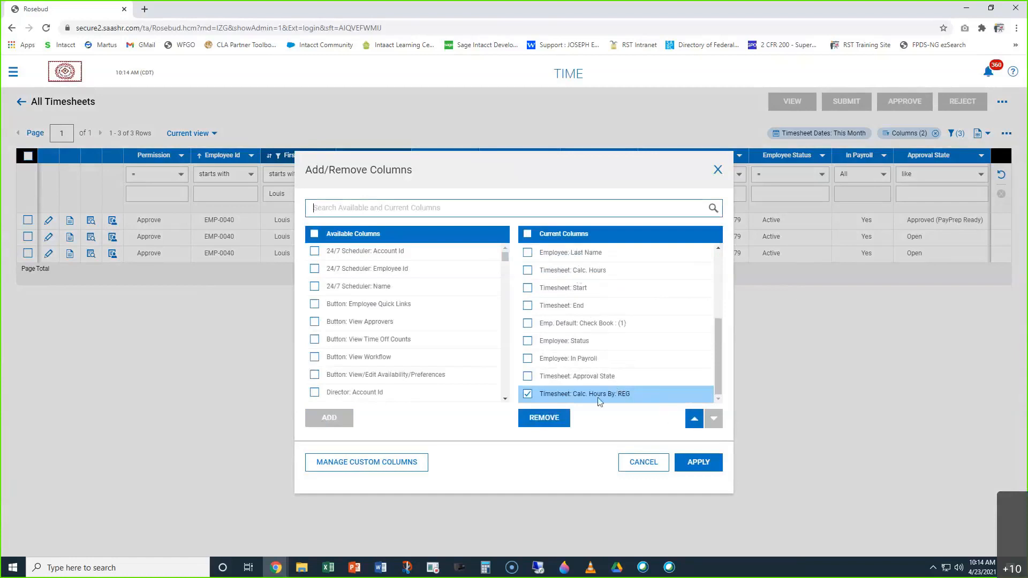
# Move the Calc. Hours By: REG column up to directly after Timesheet: Calc. Hours in the column order
pyautogui.click(694, 418)
pyautogui.click(693, 418)
pyautogui.click(693, 418)
pyautogui.click(693, 418)
pyautogui.click(693, 418)
pyautogui.click(693, 418)
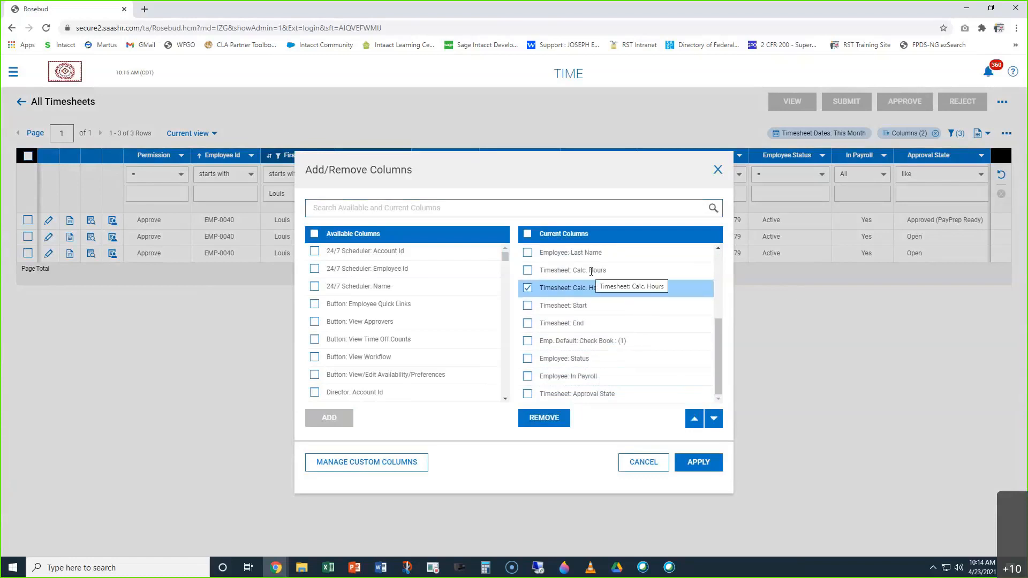
# Apply the column changes to the timesheet list and review the REG Hours values for each timesheet
pyautogui.click(698, 461)
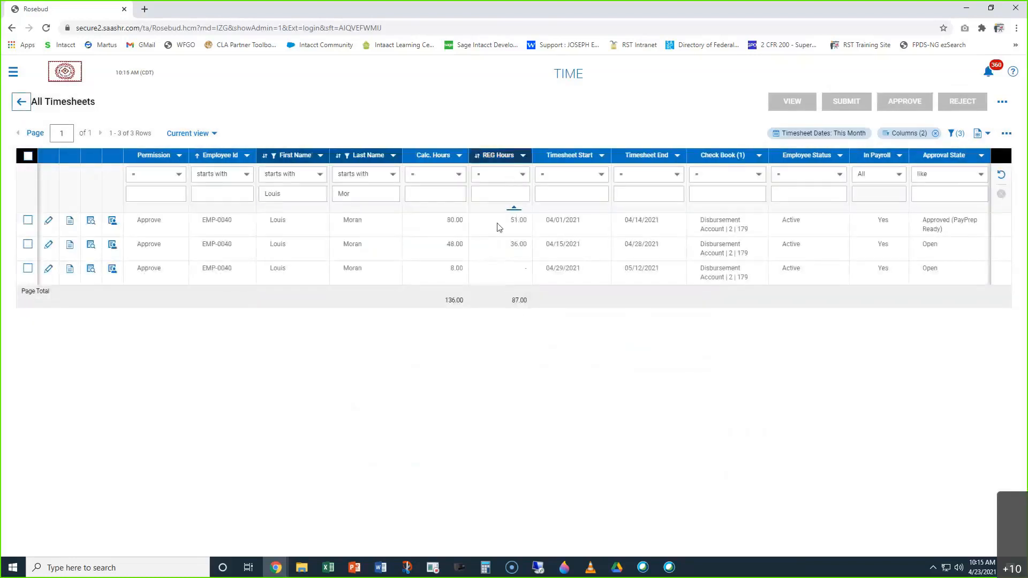
pyautogui.moveTo(511, 243); pyautogui.dragTo(524, 244)
pyautogui.click(513, 274)
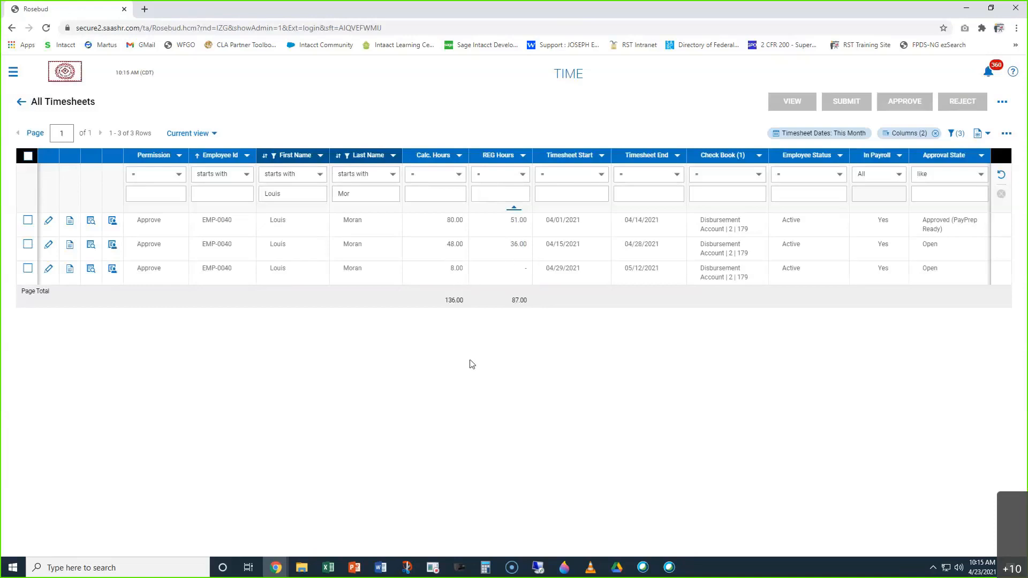
# Save the customized timesheet list as a new view named "Reg Hours Plus Calc"
pyautogui.click(1006, 135)
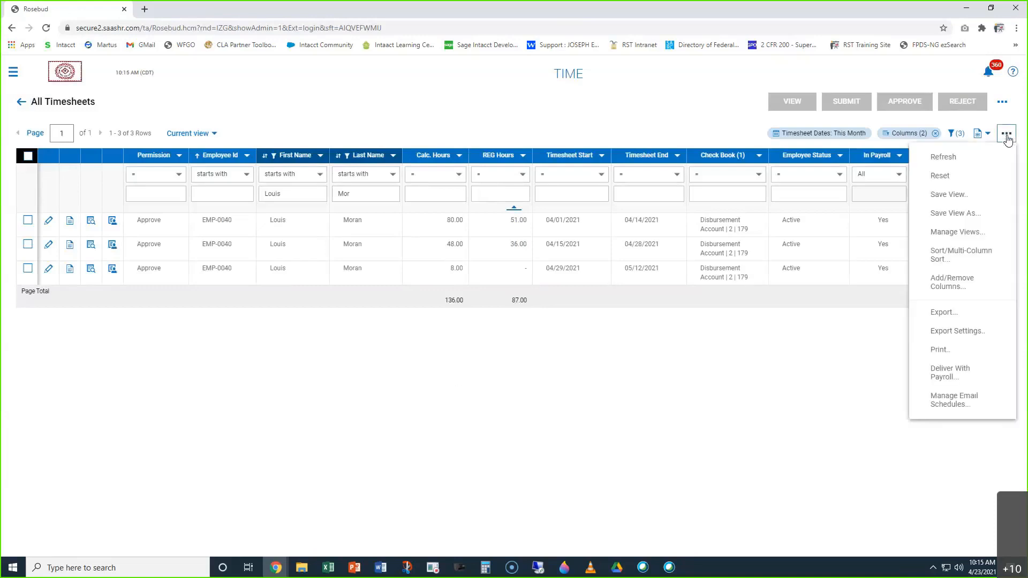
pyautogui.click(971, 214)
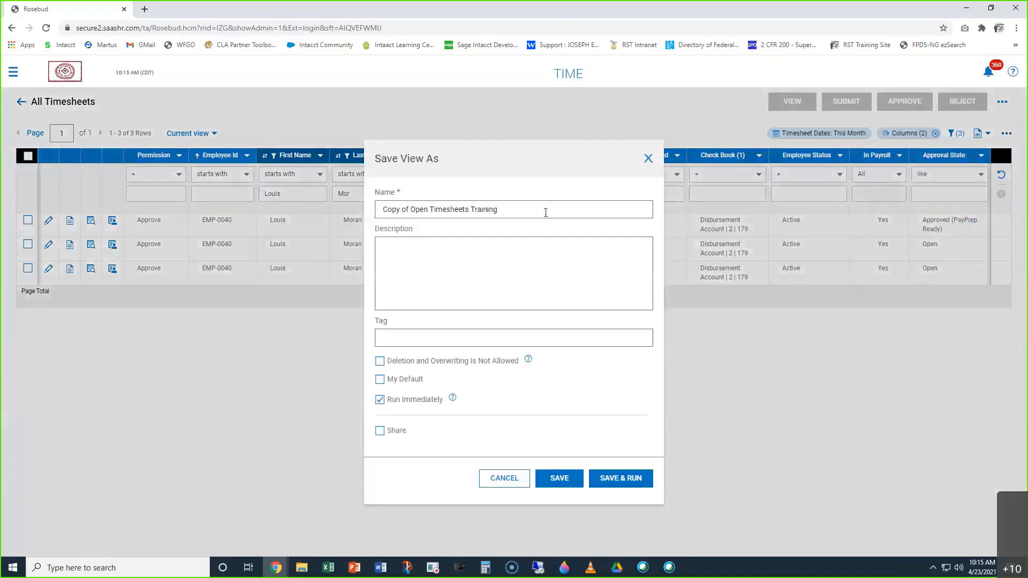
pyautogui.moveTo(511, 208); pyautogui.dragTo(325, 209)
pyautogui.write('Reg ')
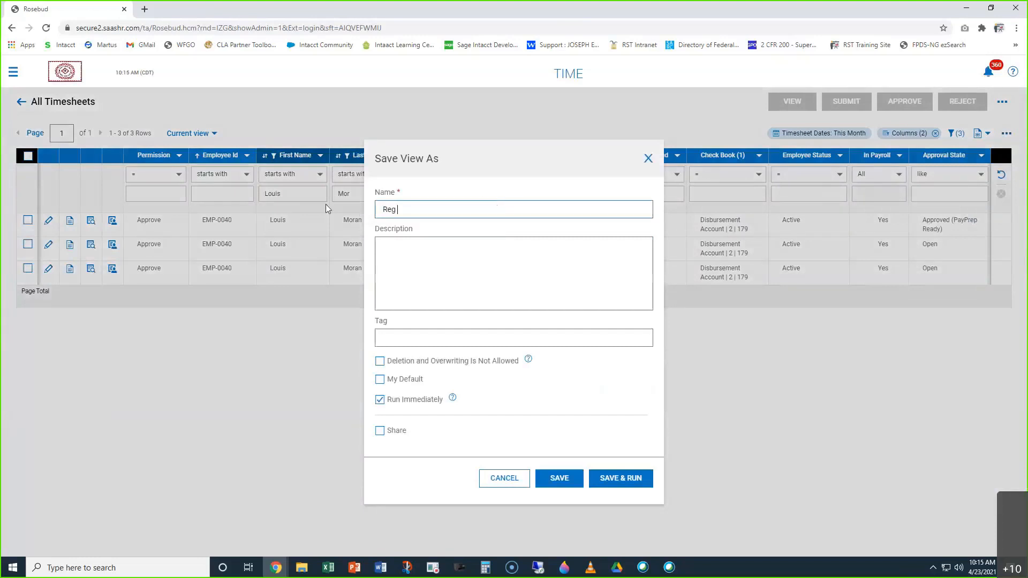
pyautogui.write('Hours Plus Calc')
pyautogui.click(560, 480)
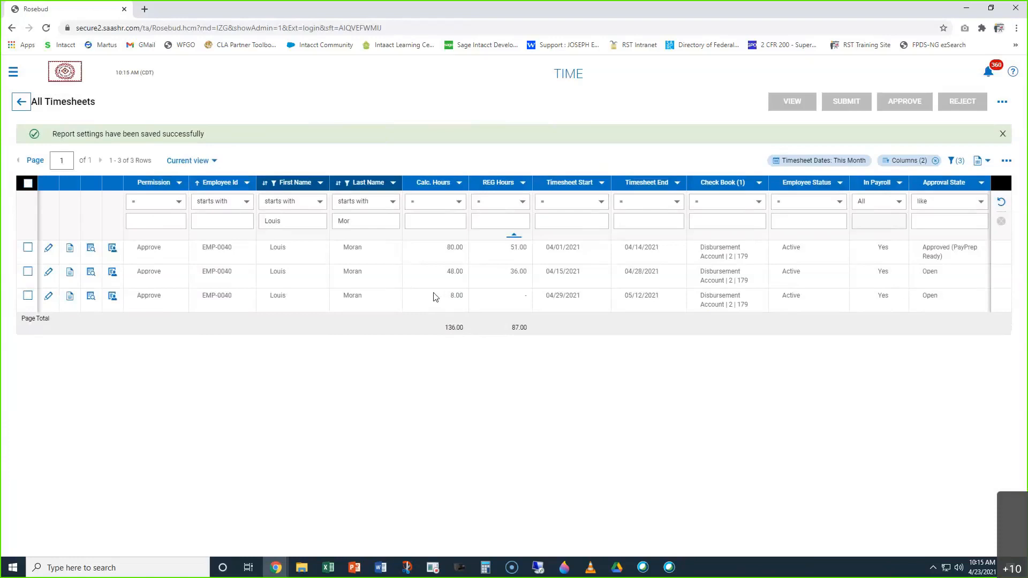
# Look through the available timesheet view types and the saved views for the current list
pyautogui.click(197, 141)
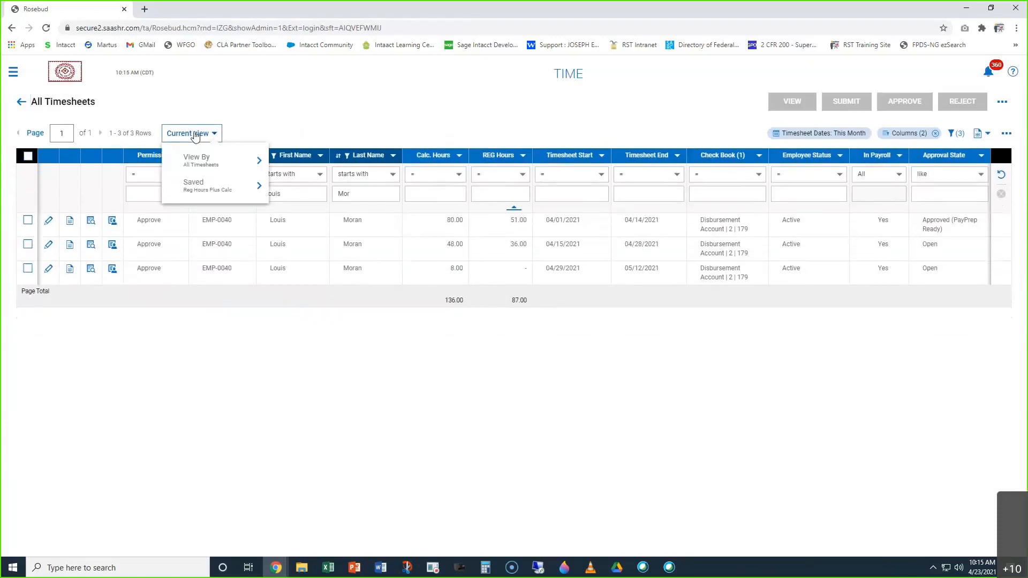
pyautogui.click(208, 158)
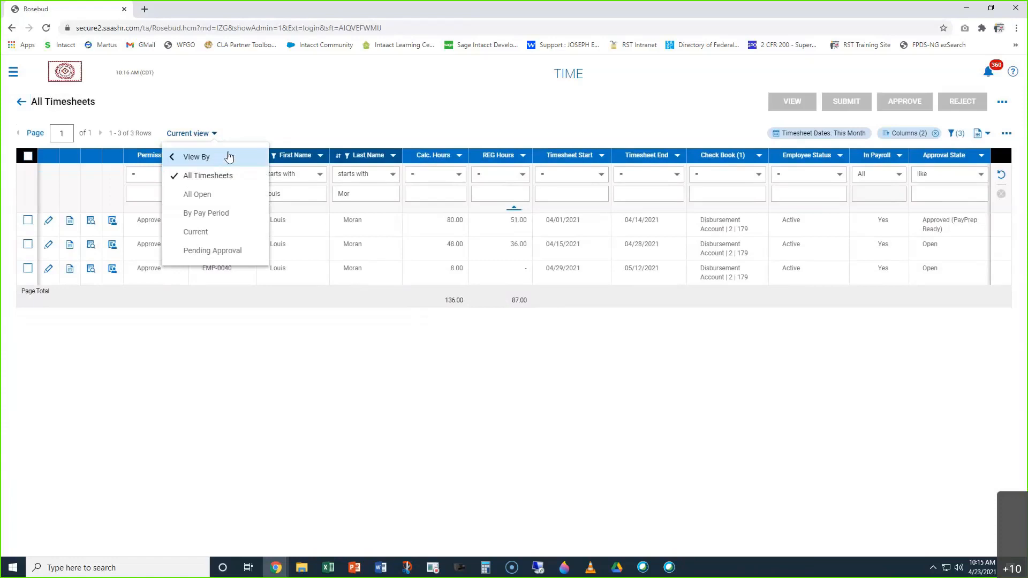
pyautogui.click(191, 134)
pyautogui.click(191, 133)
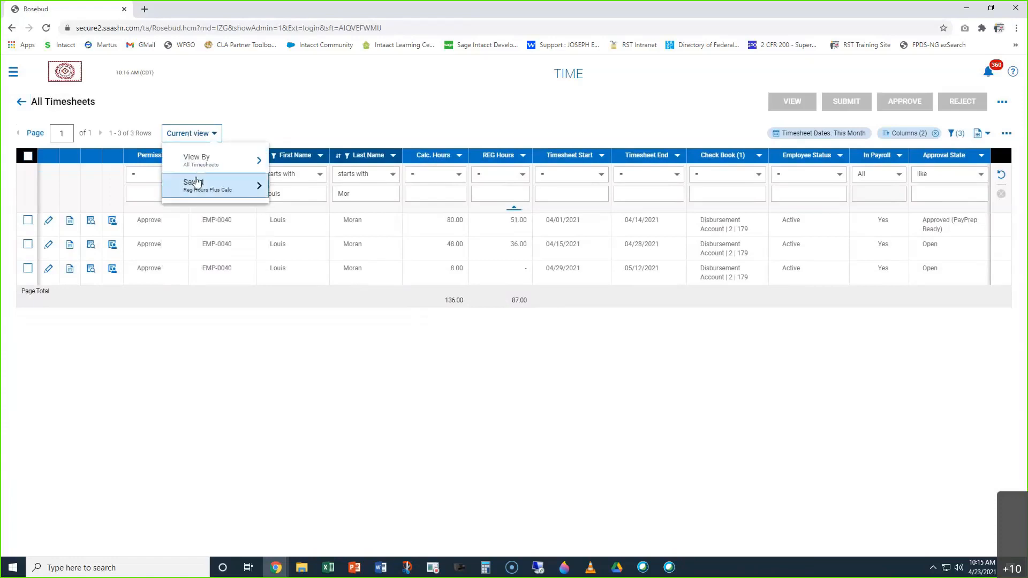
pyautogui.click(195, 184)
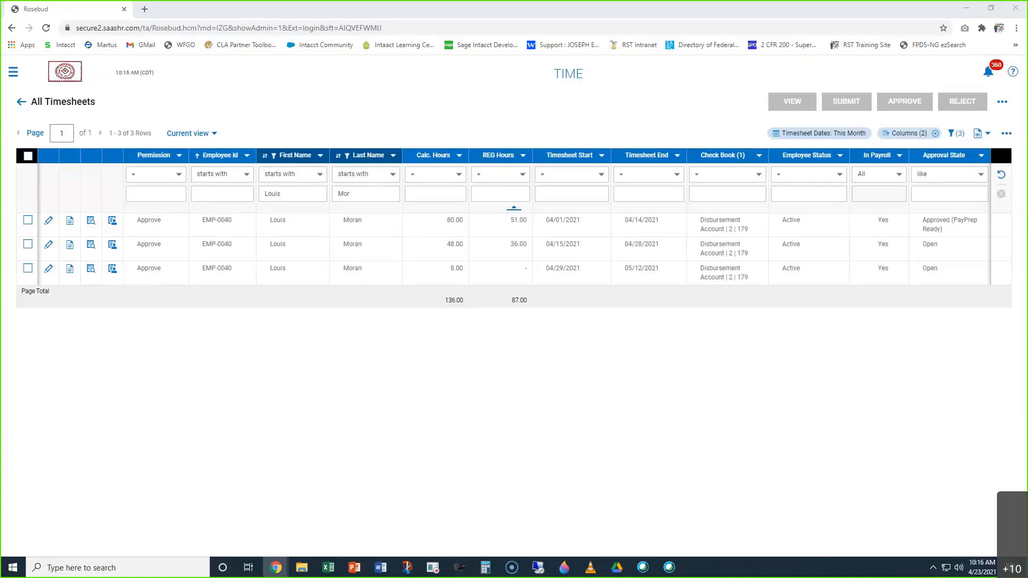
# Go to the team's Current timesheets view
pyautogui.click(13, 72)
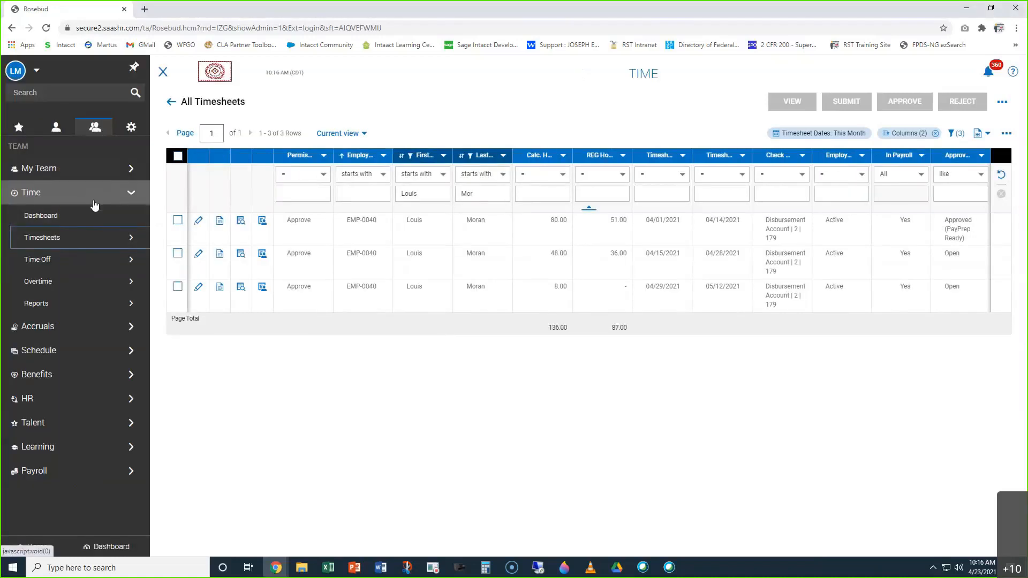
pyautogui.click(68, 238)
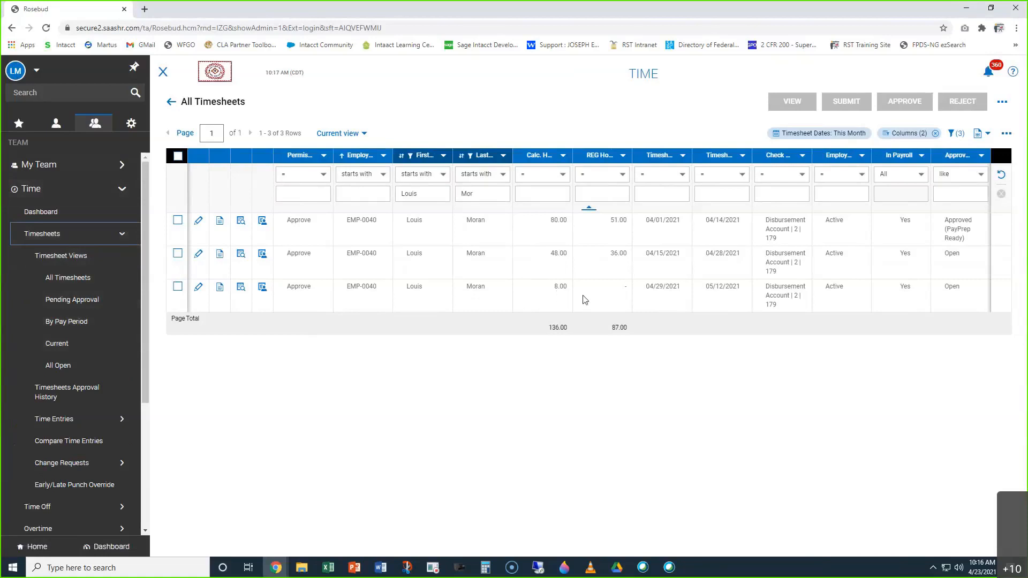
pyautogui.click(59, 345)
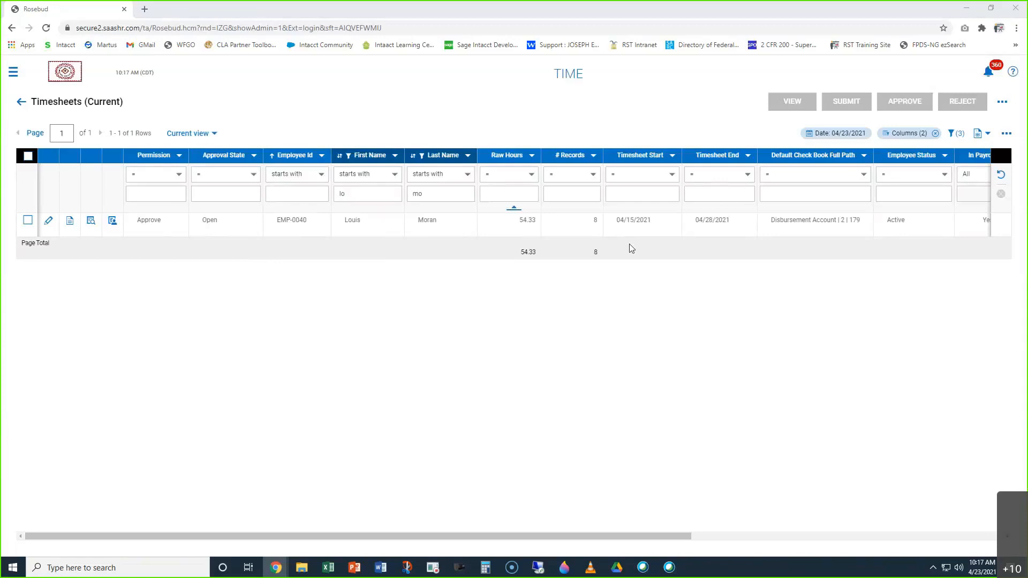
# Edit the listed timesheet for April 15–28, 2021 and go to the April 23 time entries
pyautogui.click(49, 222)
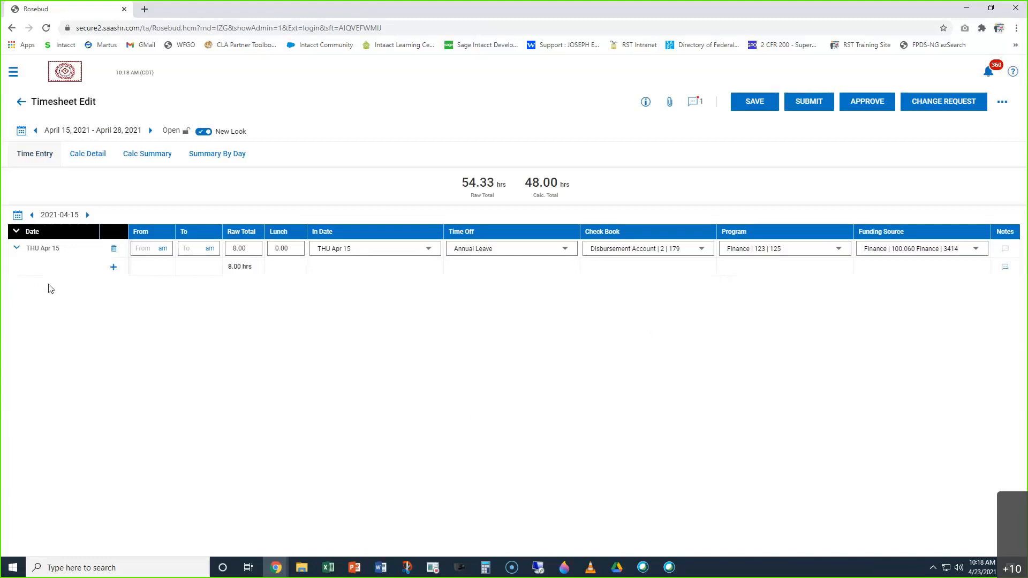
pyautogui.click(18, 216)
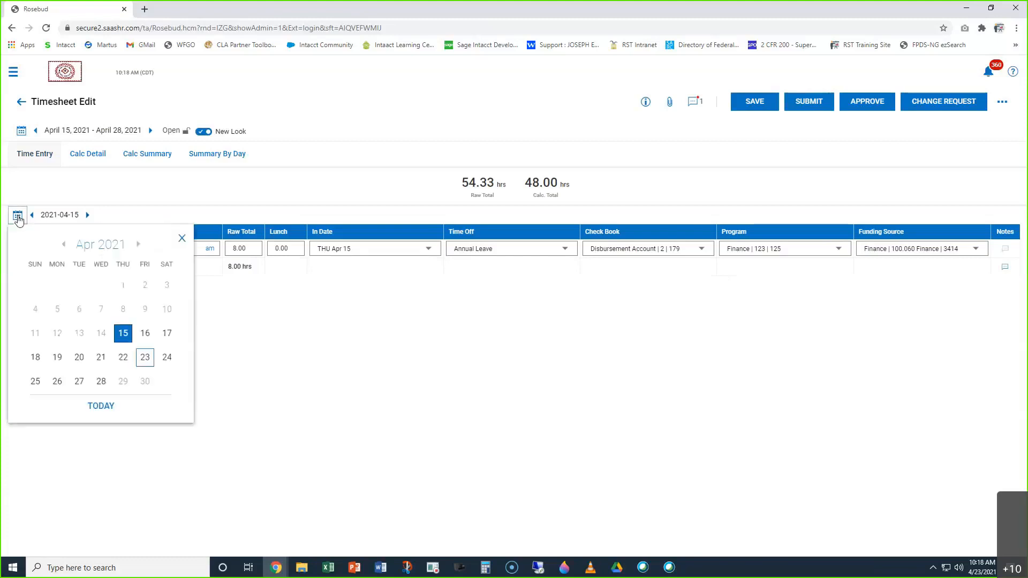
pyautogui.click(145, 357)
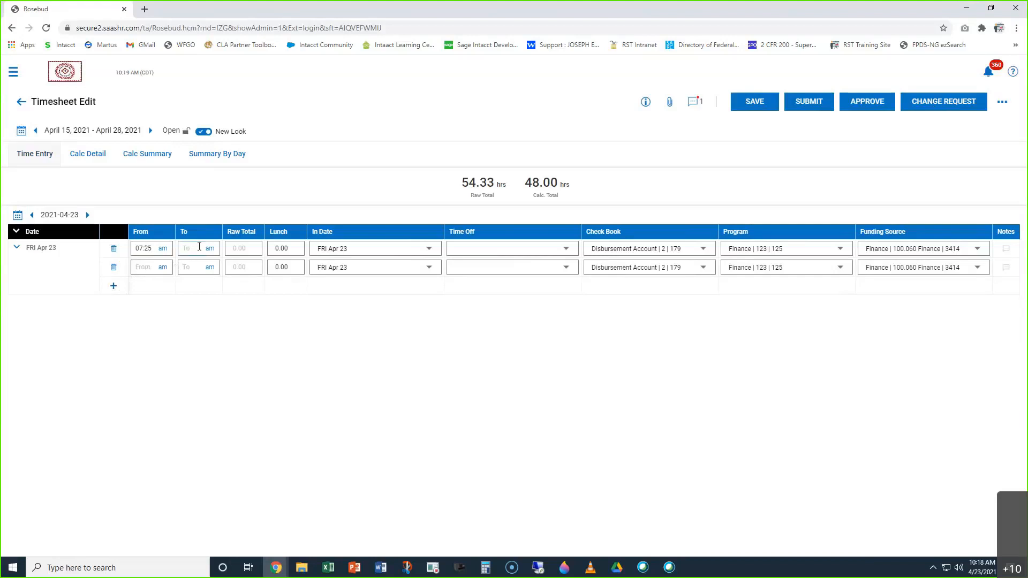
# Set the end time of the first April 23 entry to 12:00 pm
pyautogui.write('12')
pyautogui.press('Tab')
pyautogui.click(217, 249)
# Set the second April 23 entry to run from 01:00 pm to 05:00 pm
pyautogui.click(163, 271)
pyautogui.write('1')
pyautogui.click(163, 270)
pyautogui.click(189, 269)
pyautogui.write('5')
pyautogui.click(211, 270)
pyautogui.click(216, 267)
# Browse the full list of time off types and assign Admin to the second April 23 entry
pyautogui.click(566, 269)
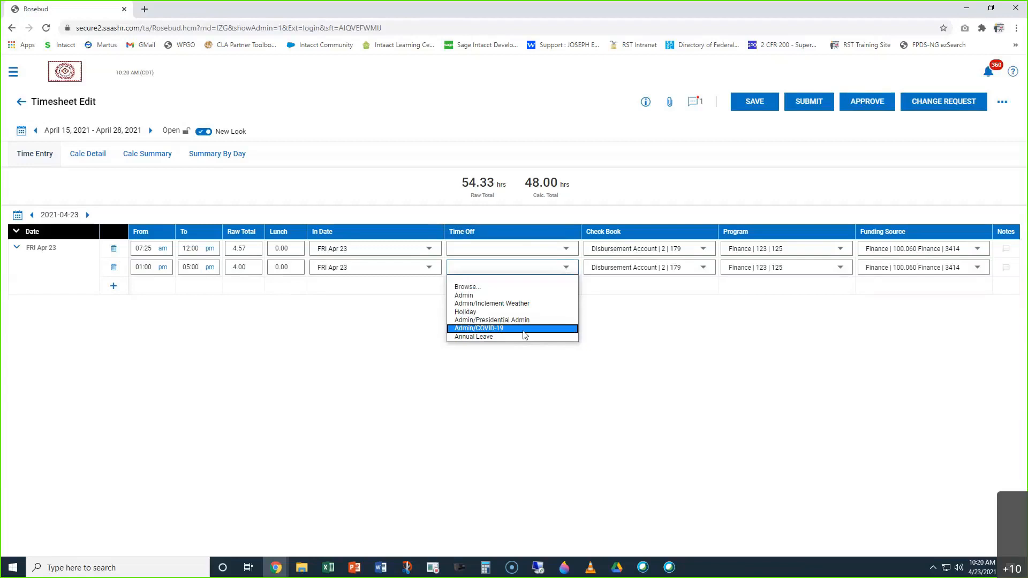
pyautogui.click(473, 289)
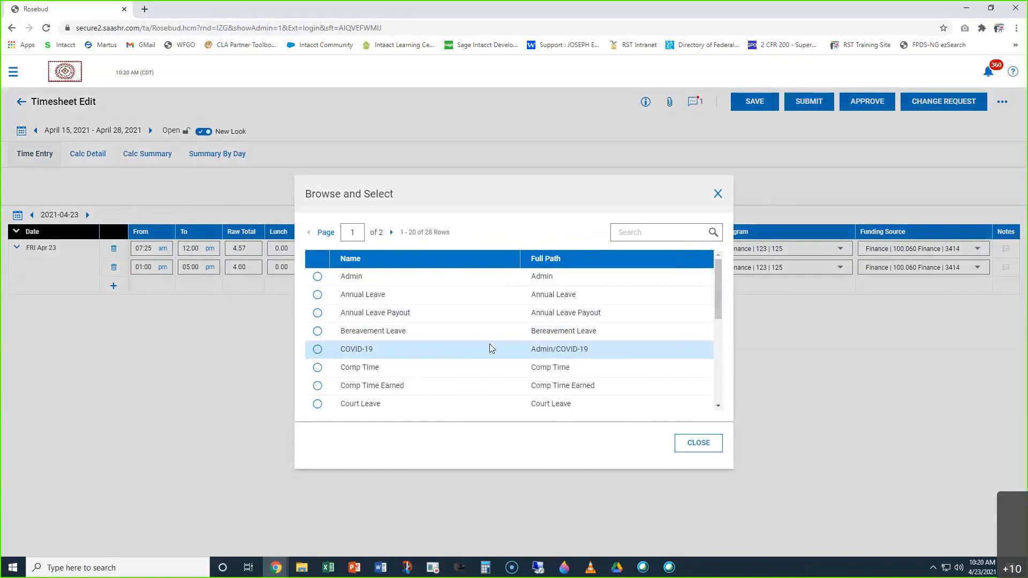
pyautogui.scroll(-4, 446, 331)
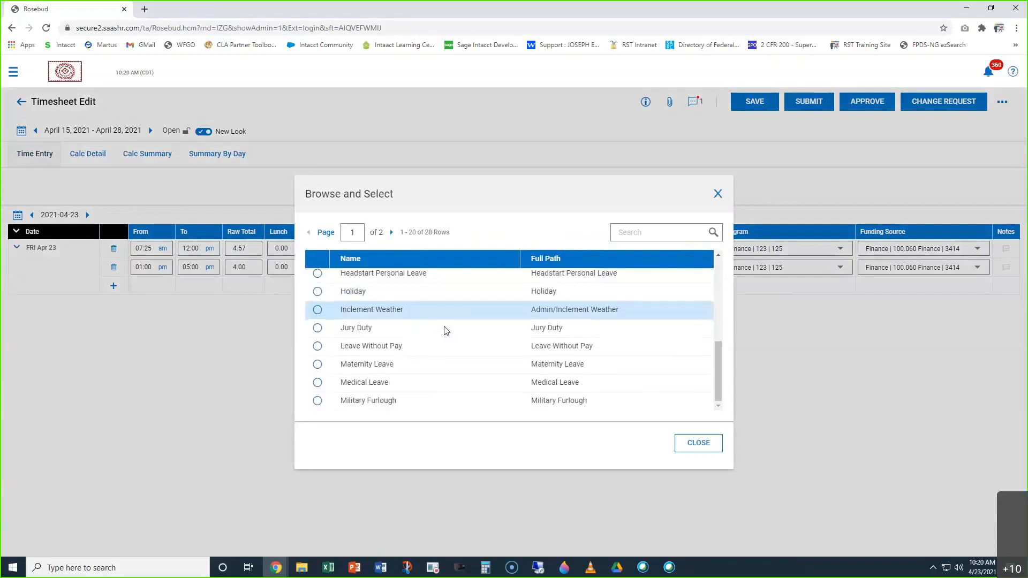
pyautogui.scroll(5, 452, 348)
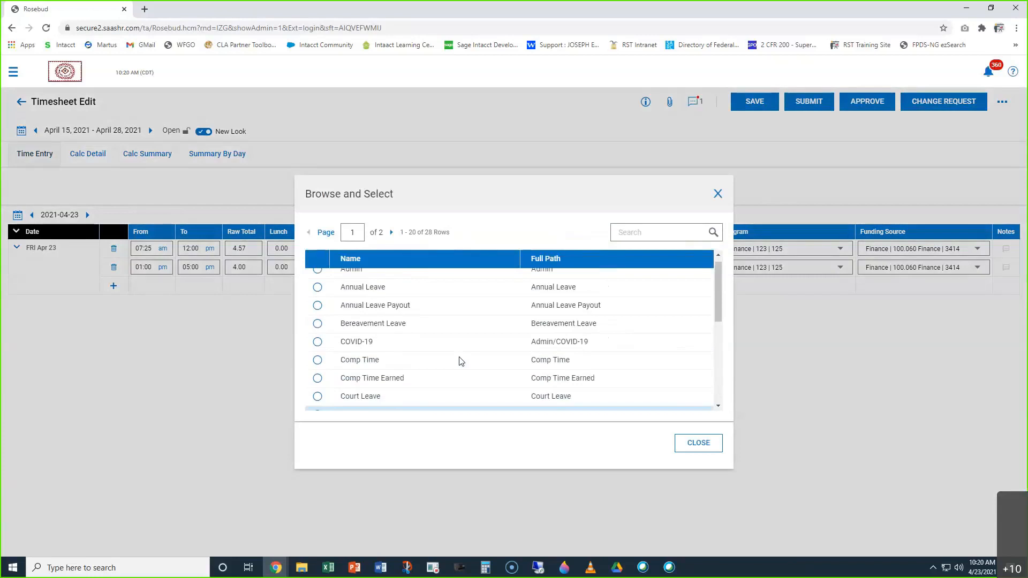
pyautogui.scroll(1, 483, 360)
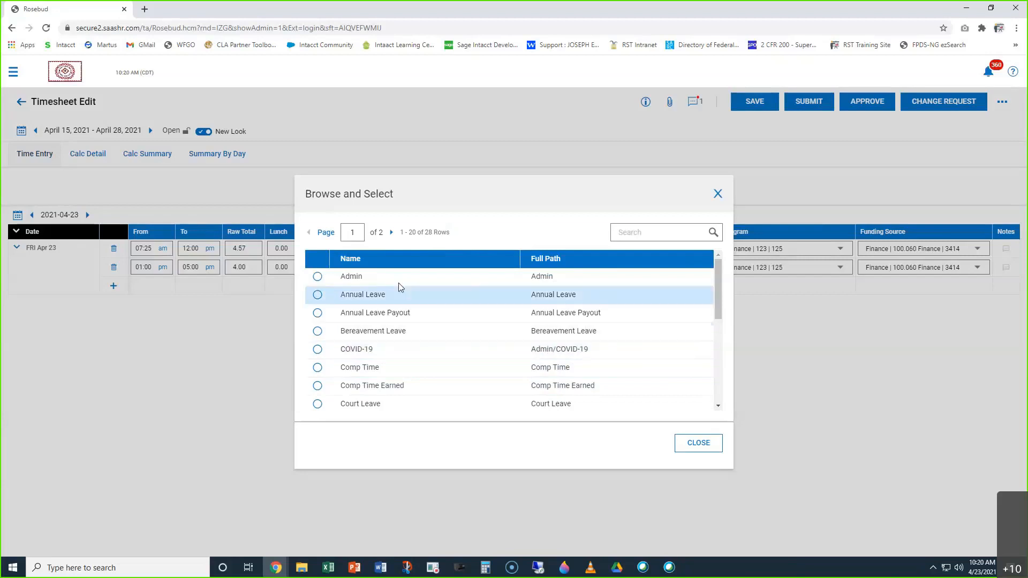
pyautogui.click(317, 276)
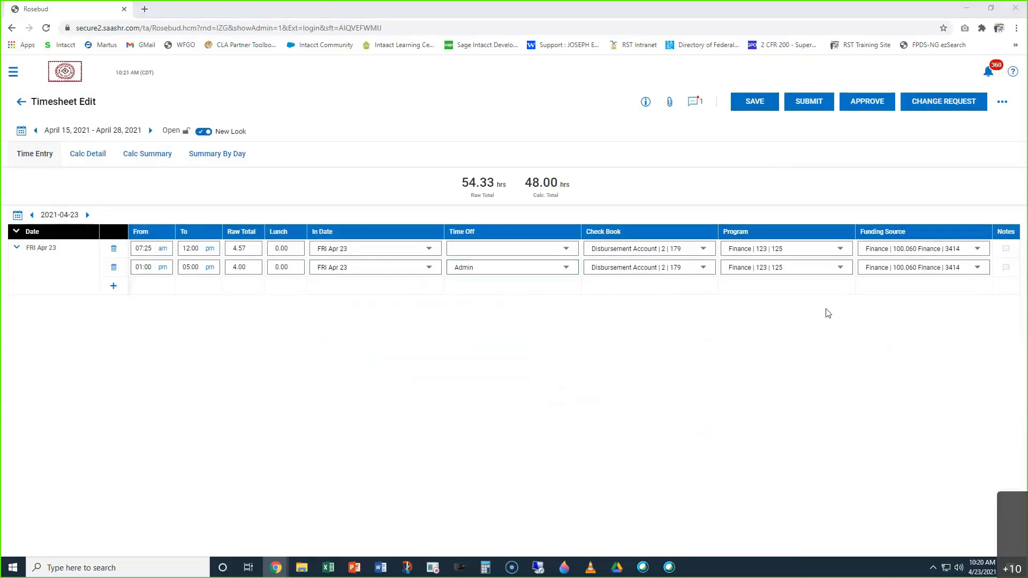
# Review the available time off types for the second April 23 entry and close the list without choosing one
pyautogui.click(567, 268)
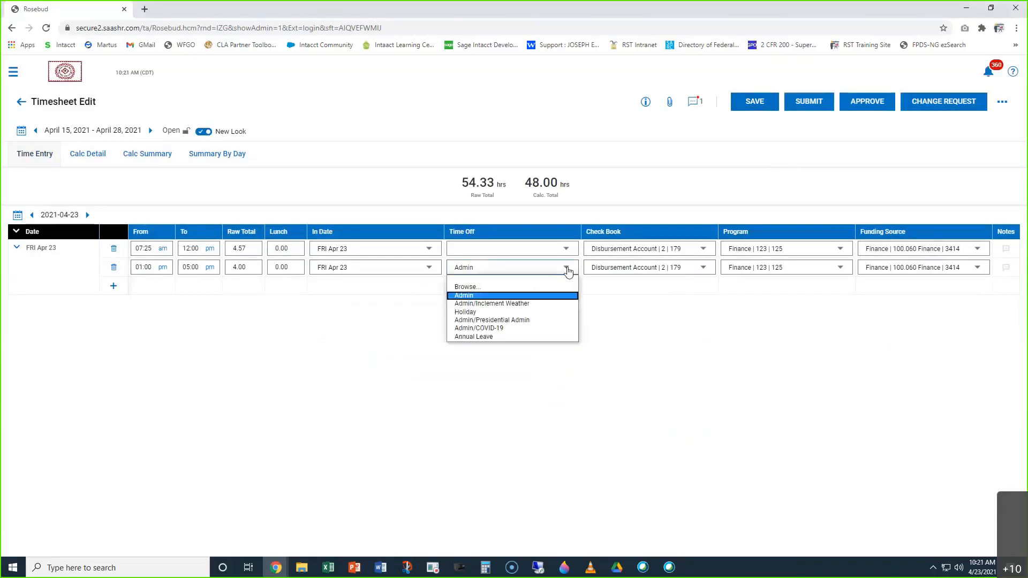
pyautogui.click(509, 287)
pyautogui.scroll(-3, 405, 333)
pyautogui.scroll(-1, 398, 321)
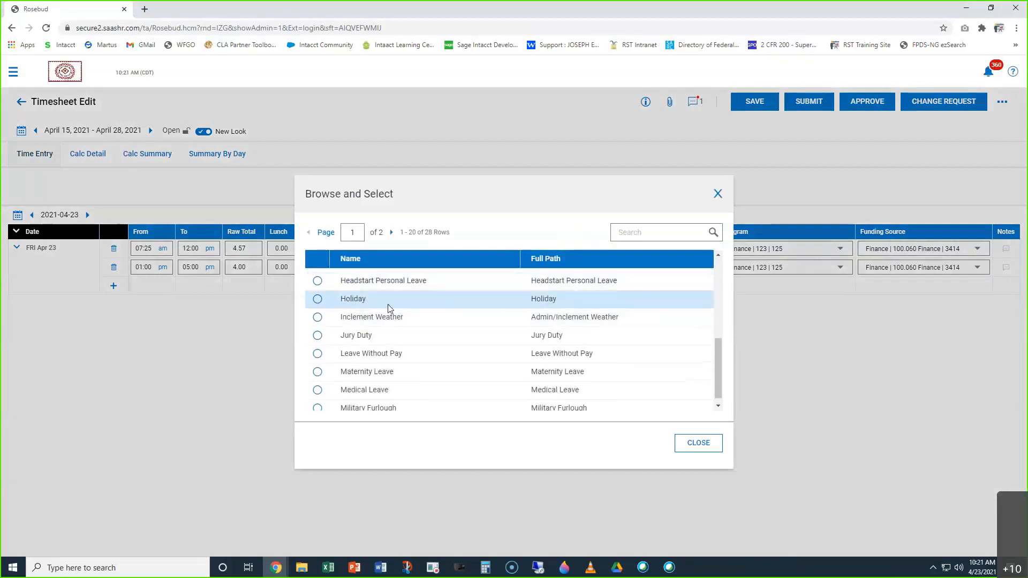
pyautogui.scroll(1, 388, 308)
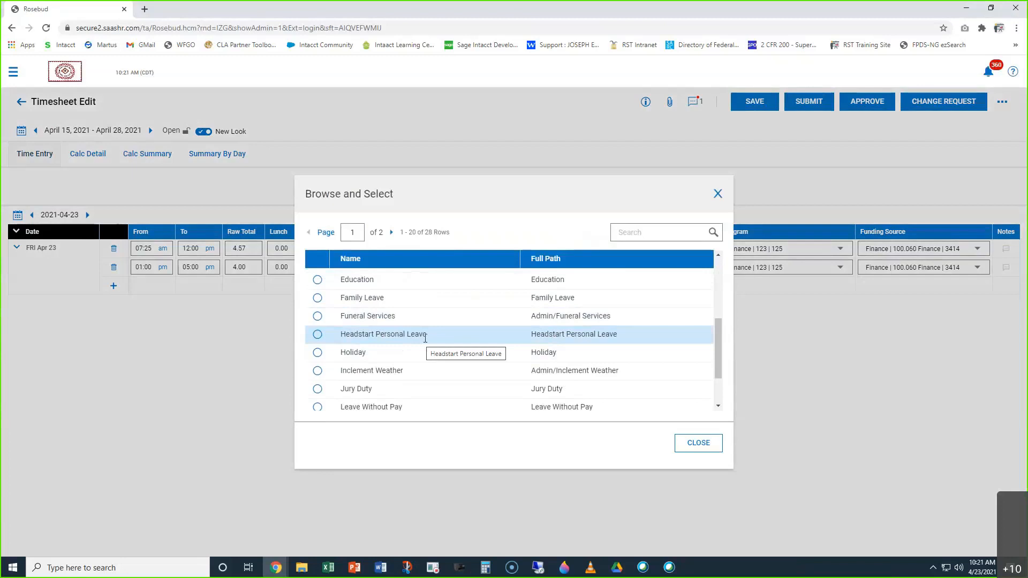
pyautogui.click(718, 194)
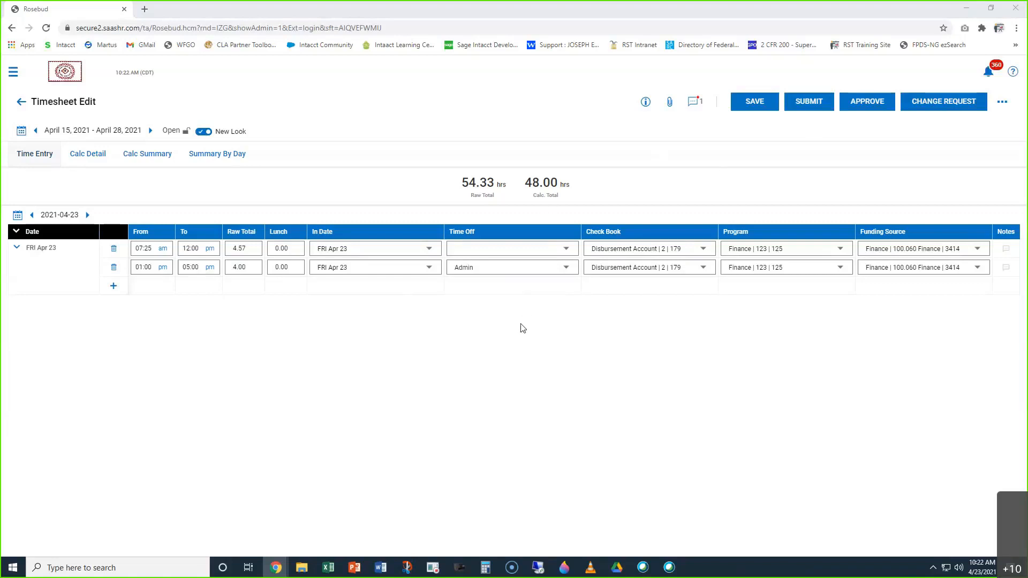
# Change the second April 23 entry's time off to Annual Leave and back to Admin
pyautogui.click(568, 273)
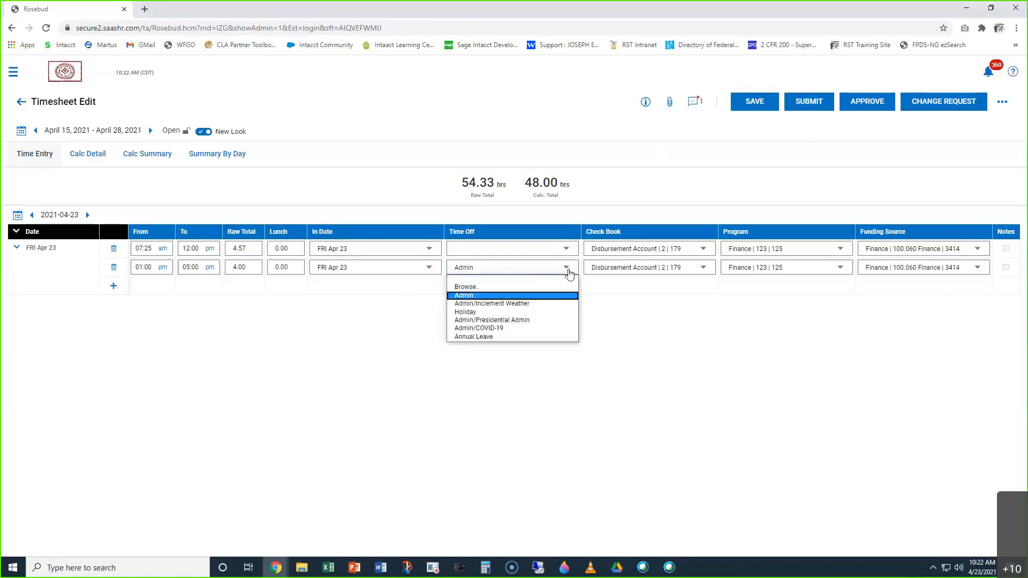
pyautogui.click(501, 287)
pyautogui.scroll(-3, 377, 343)
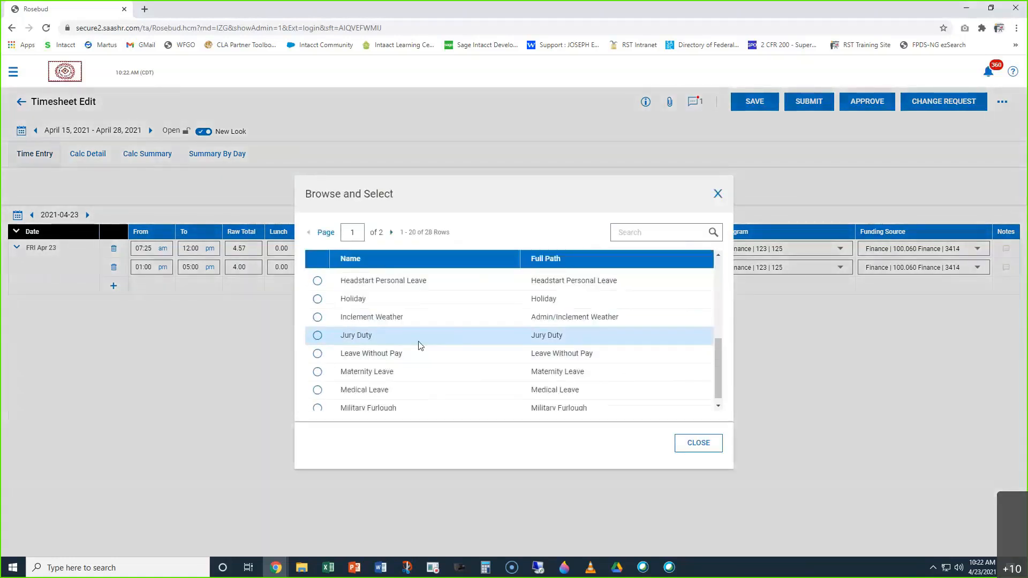
pyautogui.scroll(3, 388, 370)
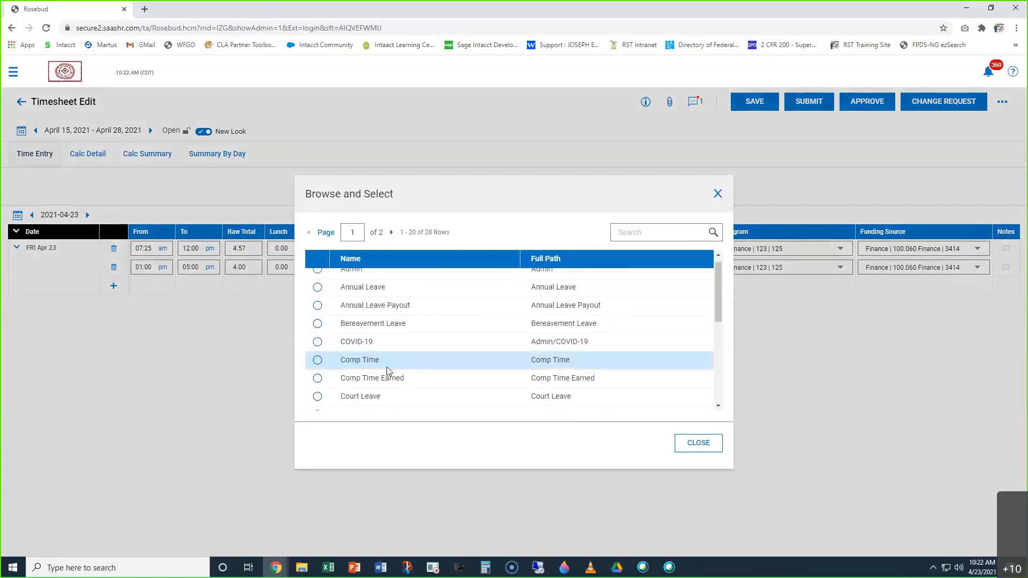
pyautogui.click(317, 288)
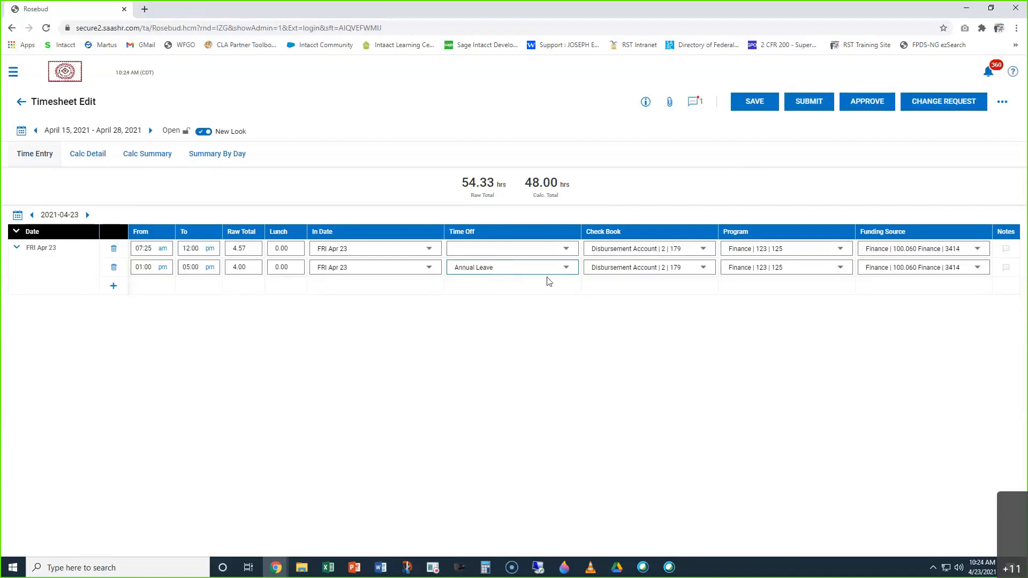
pyautogui.click(564, 271)
pyautogui.click(491, 295)
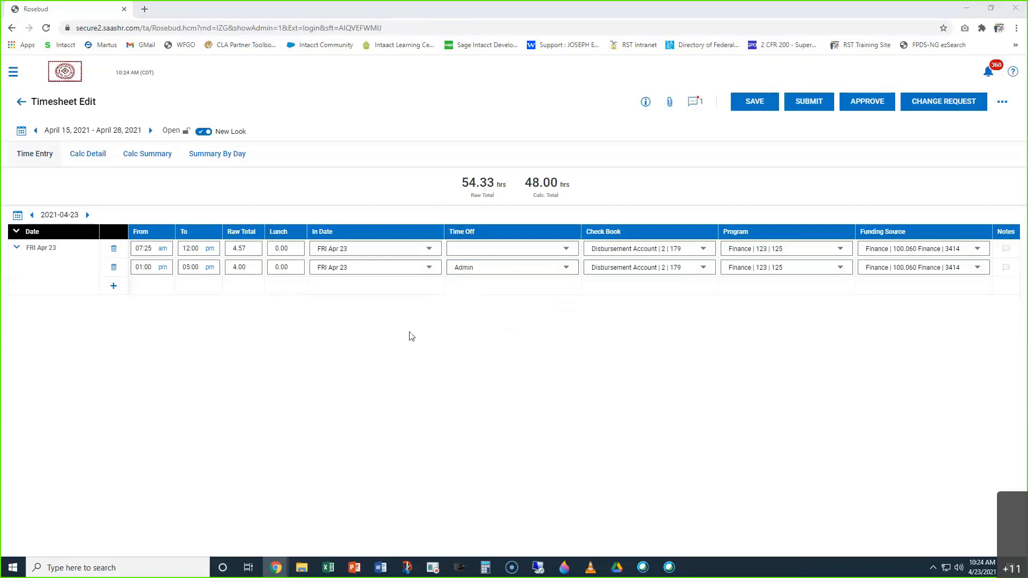
# Delete the afternoon Admin entry on April 23 and set the remaining entry's end time to 05:00 pm
pyautogui.click(113, 267)
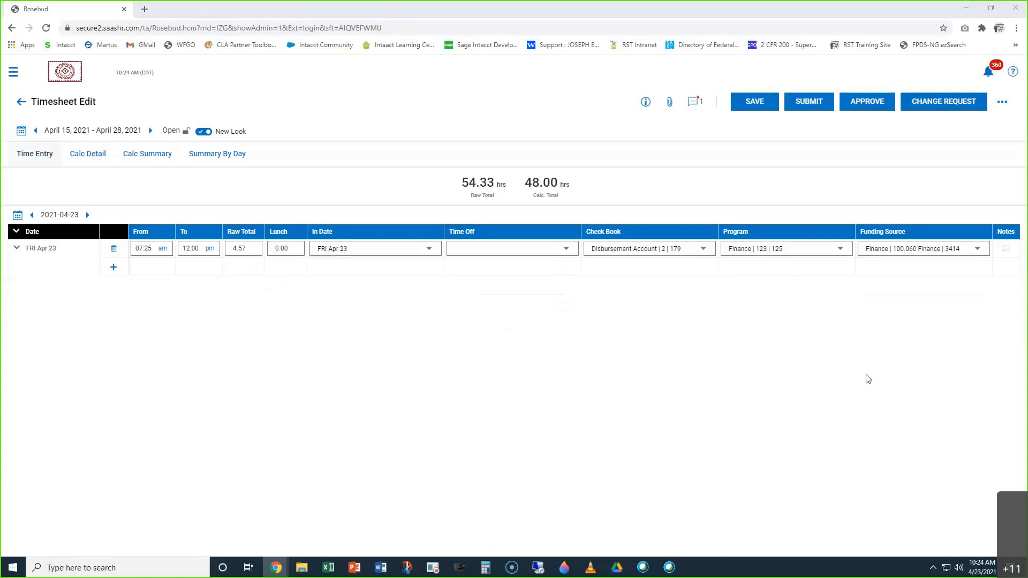
pyautogui.click(197, 251)
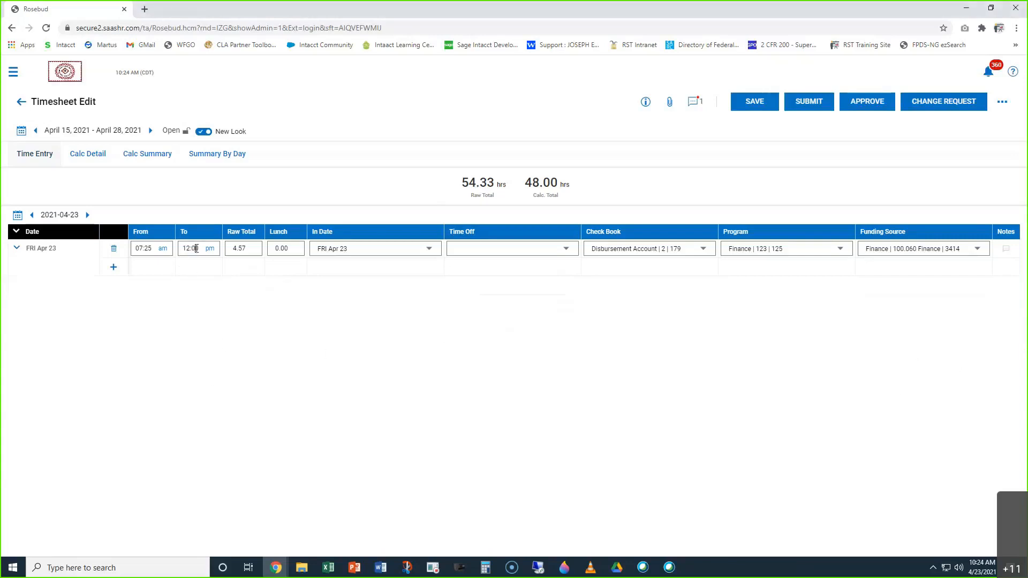
pyautogui.moveTo(196, 249); pyautogui.dragTo(181, 247)
pyautogui.write('05:00')
pyautogui.click(227, 336)
# Compare the timesheet's Raw Total hours with its Calc. Total hours
pyautogui.moveTo(464, 182); pyautogui.dragTo(498, 184)
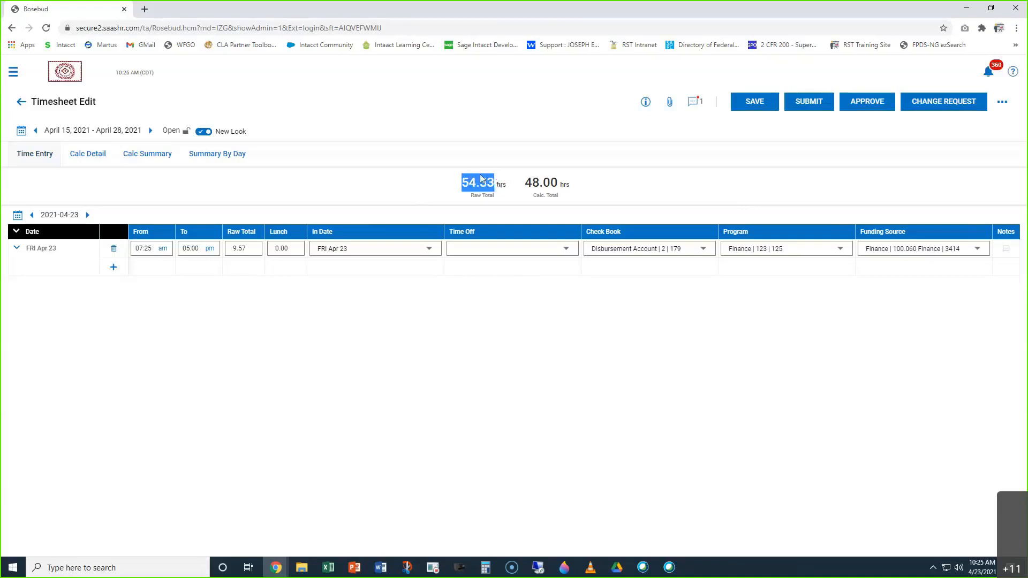
pyautogui.moveTo(525, 182); pyautogui.dragTo(561, 185)
pyautogui.moveTo(461, 183); pyautogui.dragTo(501, 186)
pyautogui.click(333, 341)
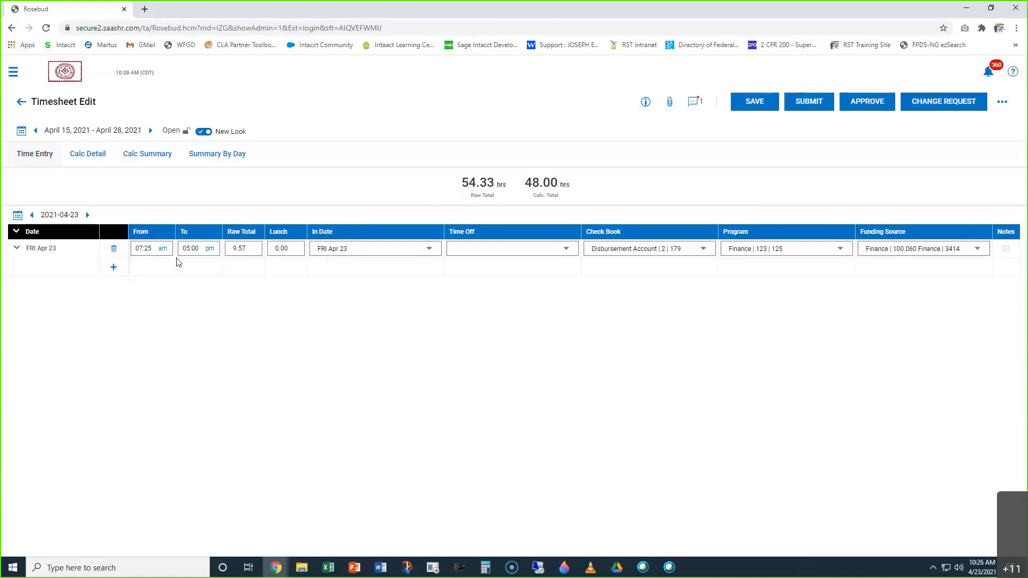
# Add a second April 23 time entry from 01:00 pm to 05:00 pm and set the first entry's end time to 12:00 pm
pyautogui.click(893, 258)
pyautogui.click(111, 274)
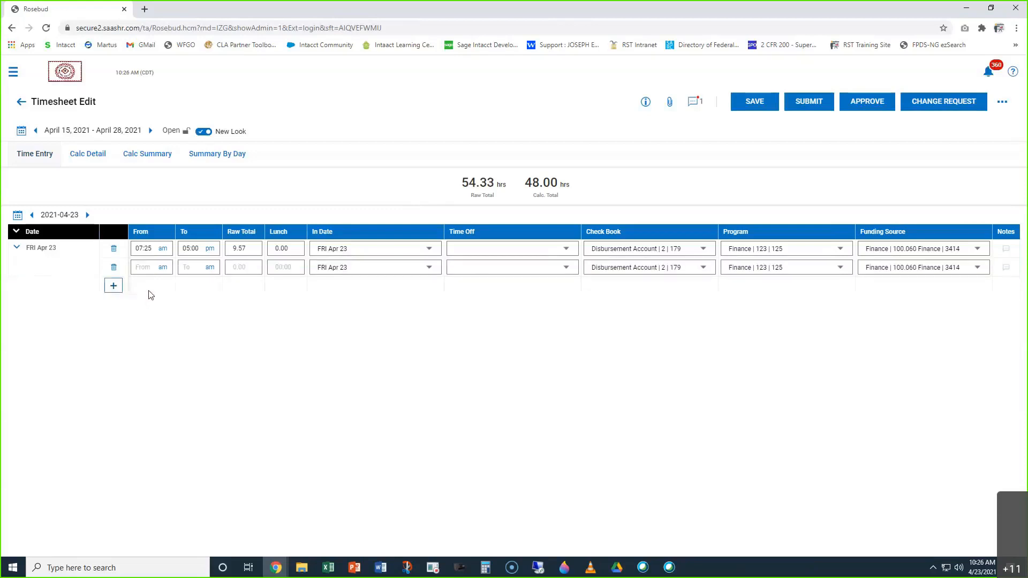
pyautogui.click(153, 267)
pyautogui.write('1')
pyautogui.press('Tab')
pyautogui.click(170, 267)
pyautogui.write('5:00')
pyautogui.click(224, 268)
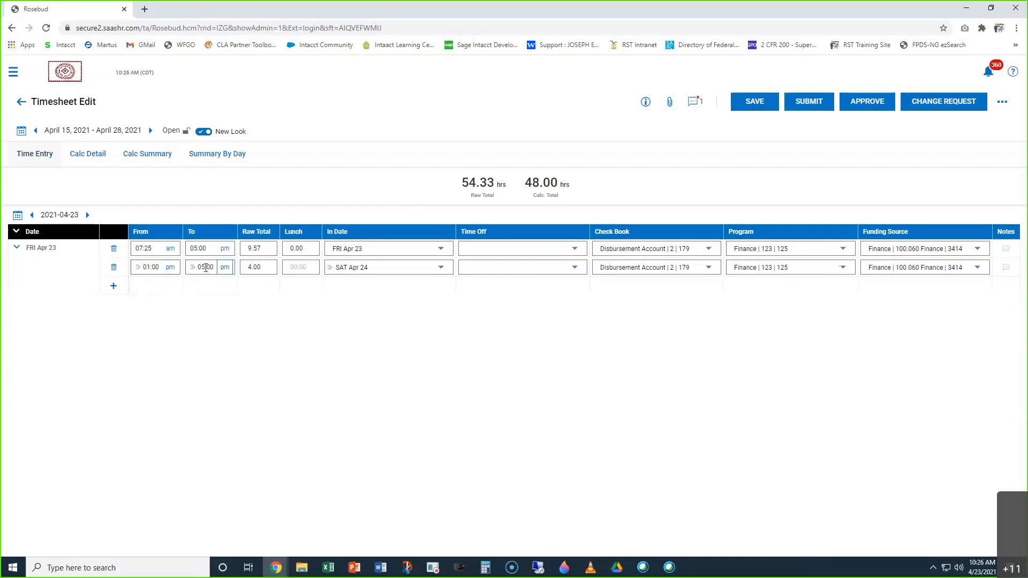
pyautogui.moveTo(207, 248); pyautogui.dragTo(189, 248)
pyautogui.write('12:00')
# Find cost centers with a full name like "personnel" and set the second entry's funding source to Personnel | 100.070 Personnel | 3415
pyautogui.click(978, 267)
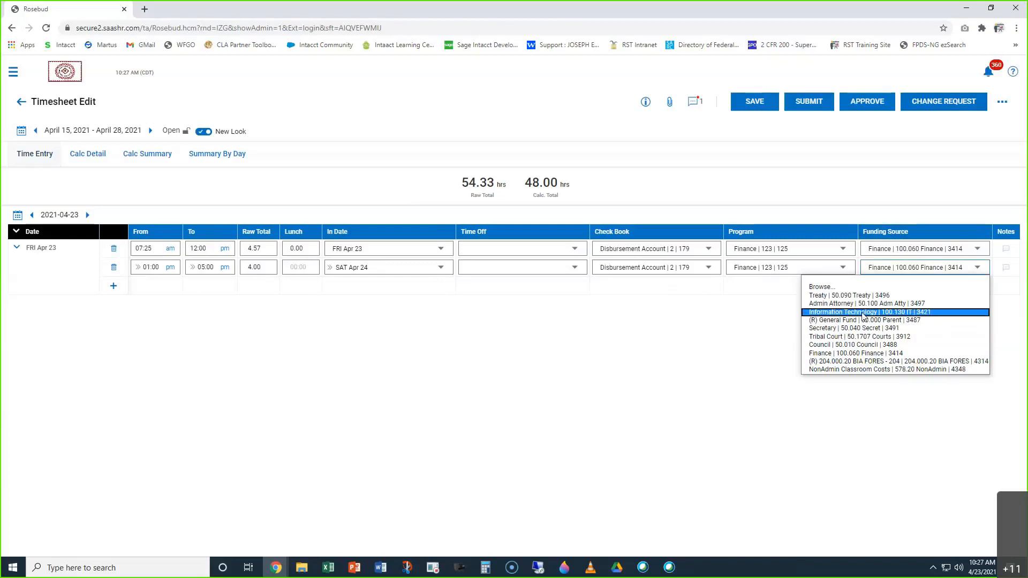
pyautogui.click(831, 288)
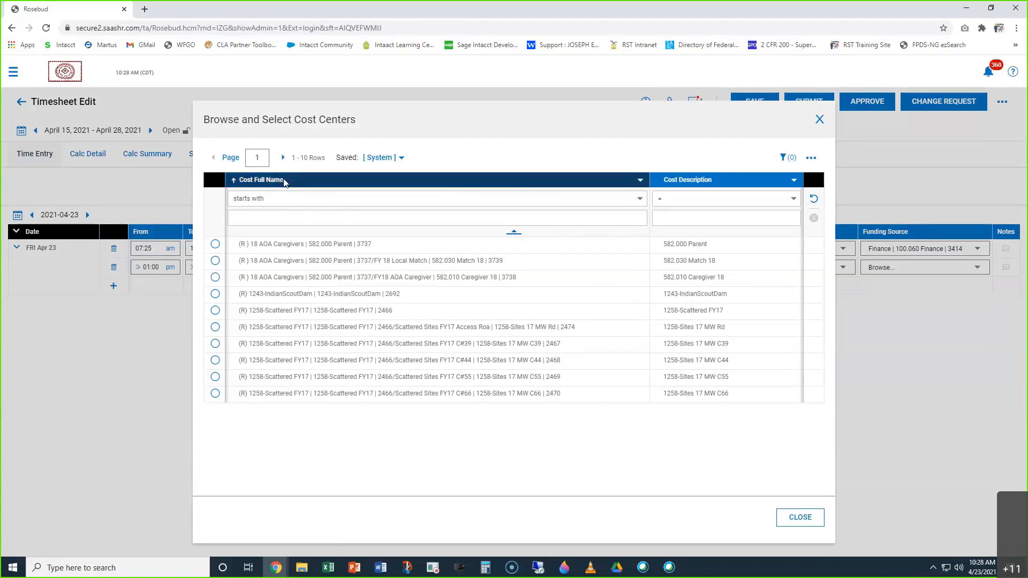
pyautogui.click(260, 206)
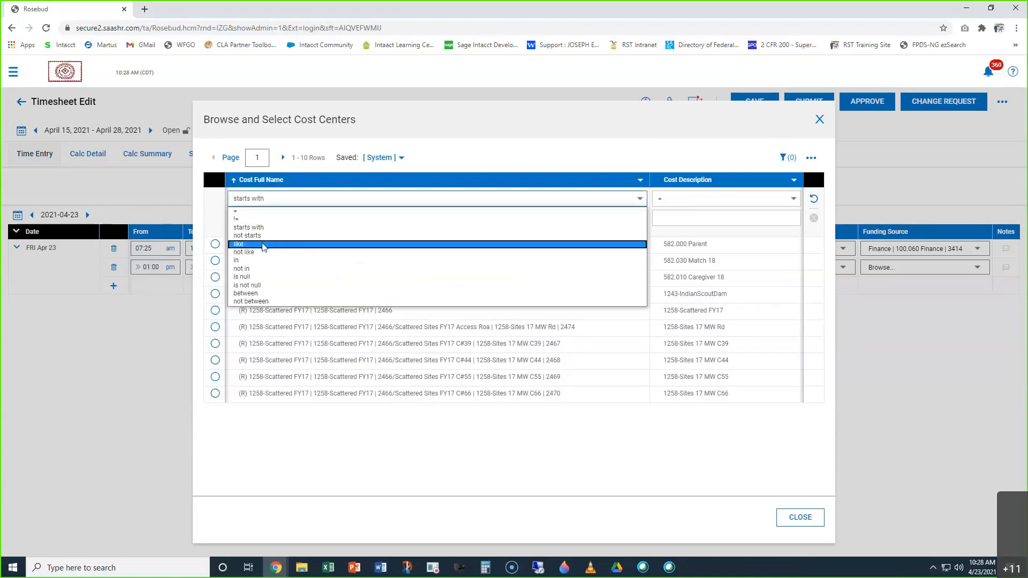
pyautogui.click(263, 245)
pyautogui.click(265, 216)
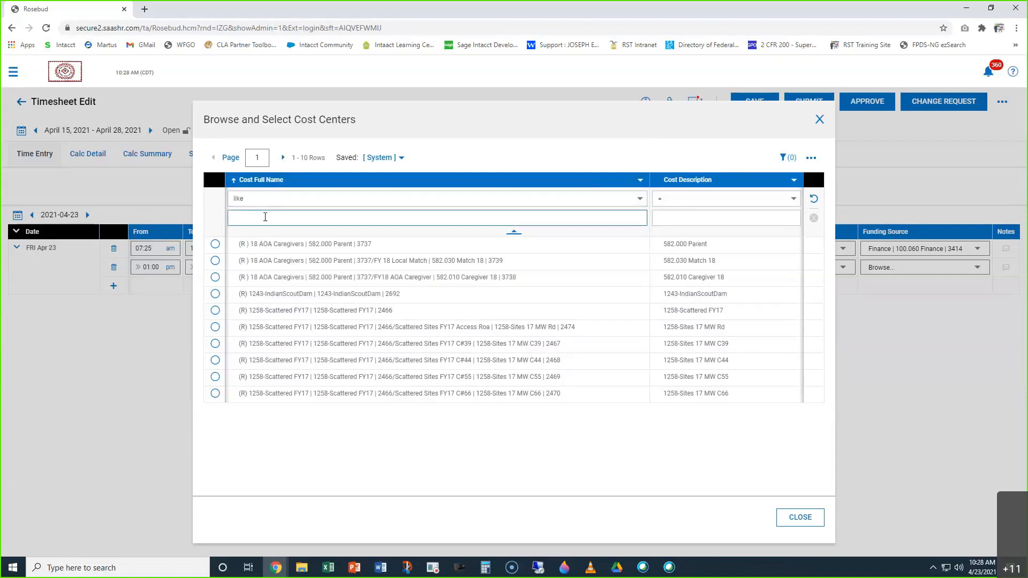
pyautogui.write('personnel')
pyautogui.press('Return')
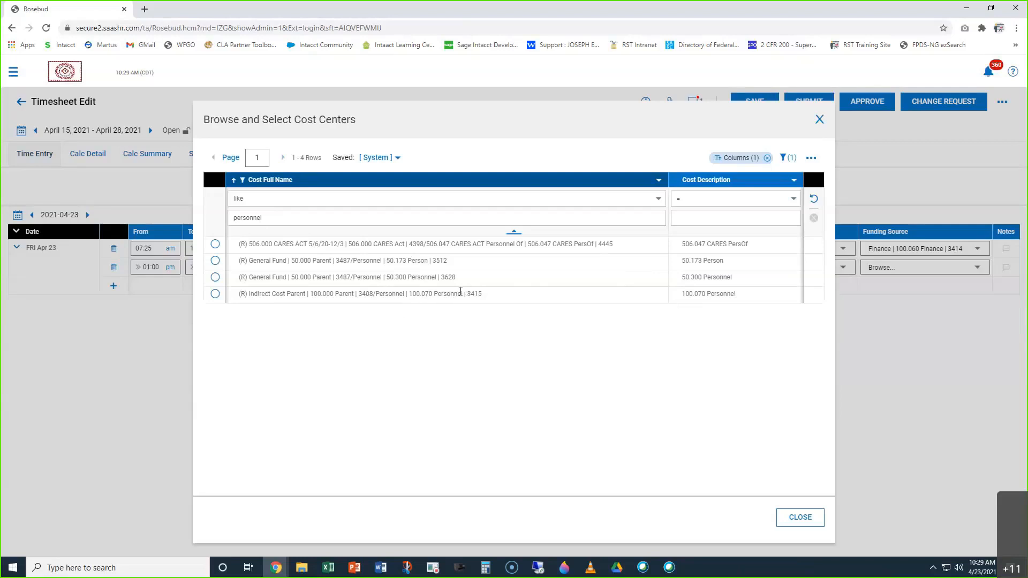
pyautogui.click(215, 294)
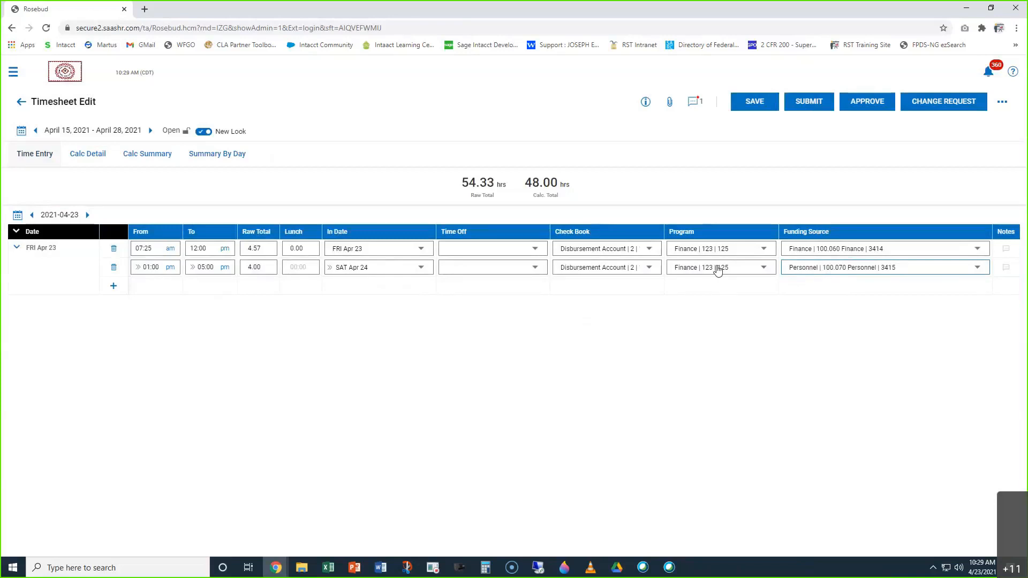
# Set the second entry's program to Personnel Office | 141 | 143 by filtering cost centers like "person", and its In Date to FRI Apr 23
pyautogui.click(766, 267)
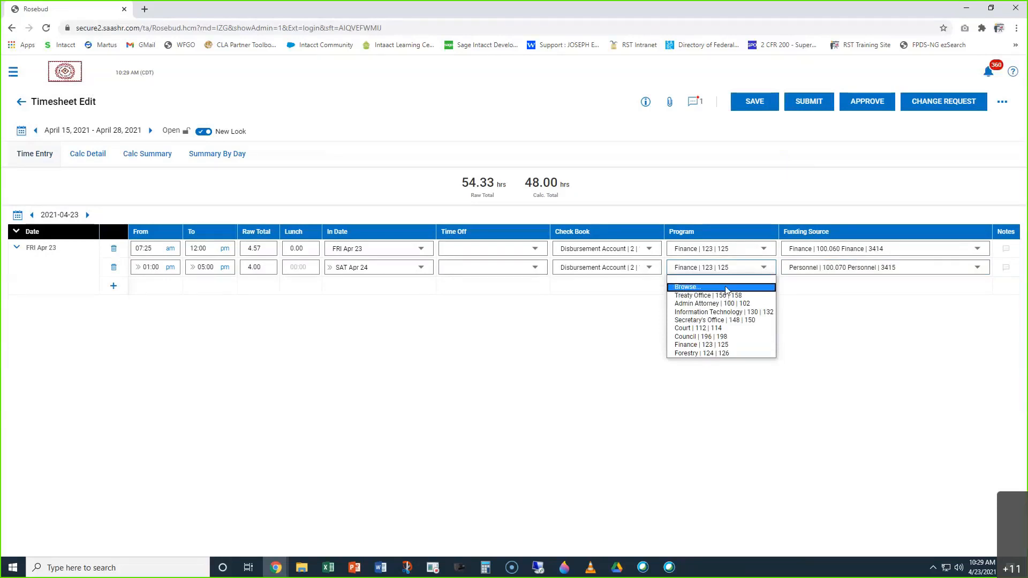
pyautogui.click(726, 288)
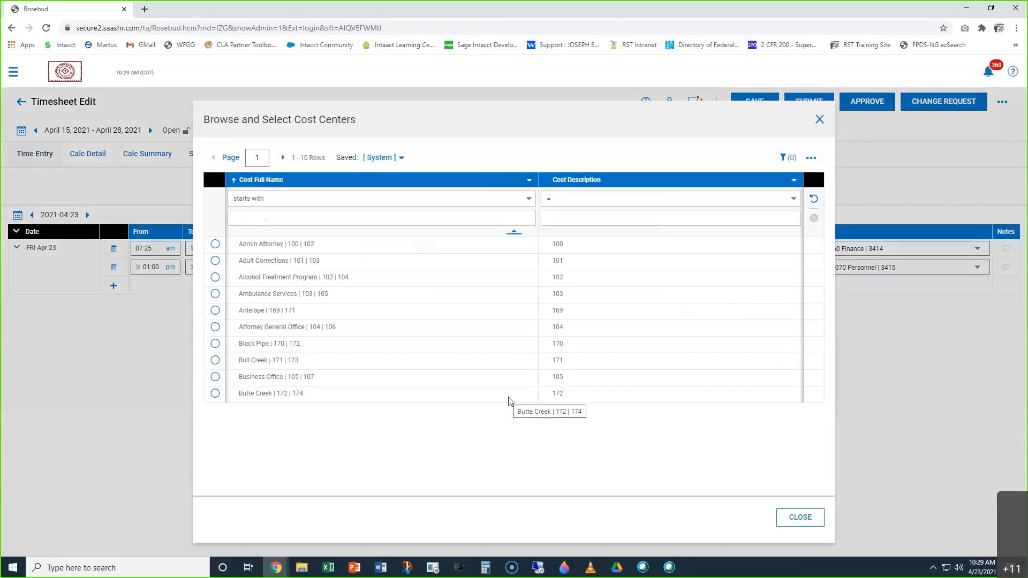
pyautogui.click(288, 203)
pyautogui.click(279, 244)
pyautogui.click(288, 219)
pyautogui.write('exec')
pyautogui.press('BackSpace')
pyautogui.press('BackSpace')
pyautogui.press('BackSpace')
pyautogui.write('on')
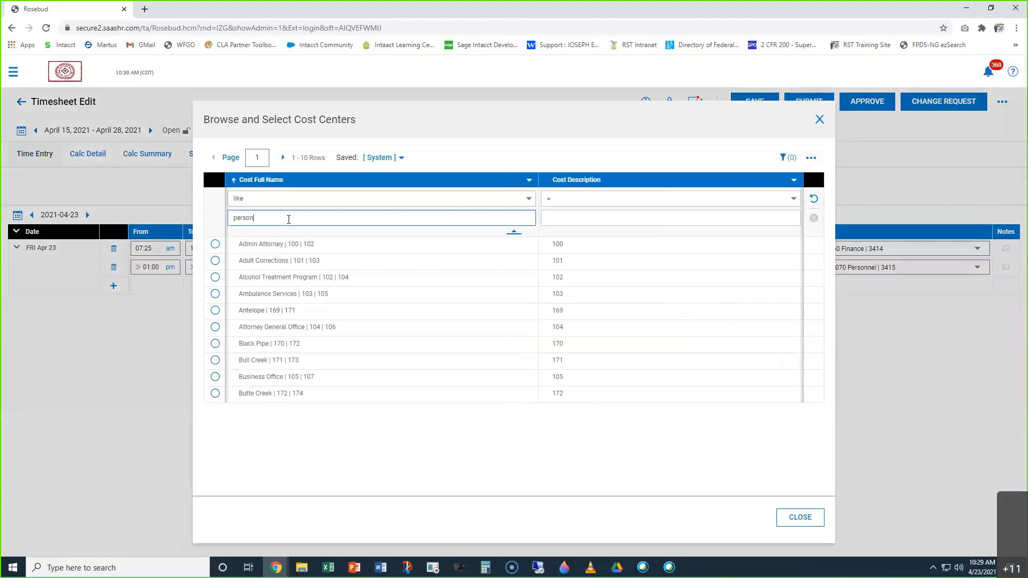
pyautogui.press('Return')
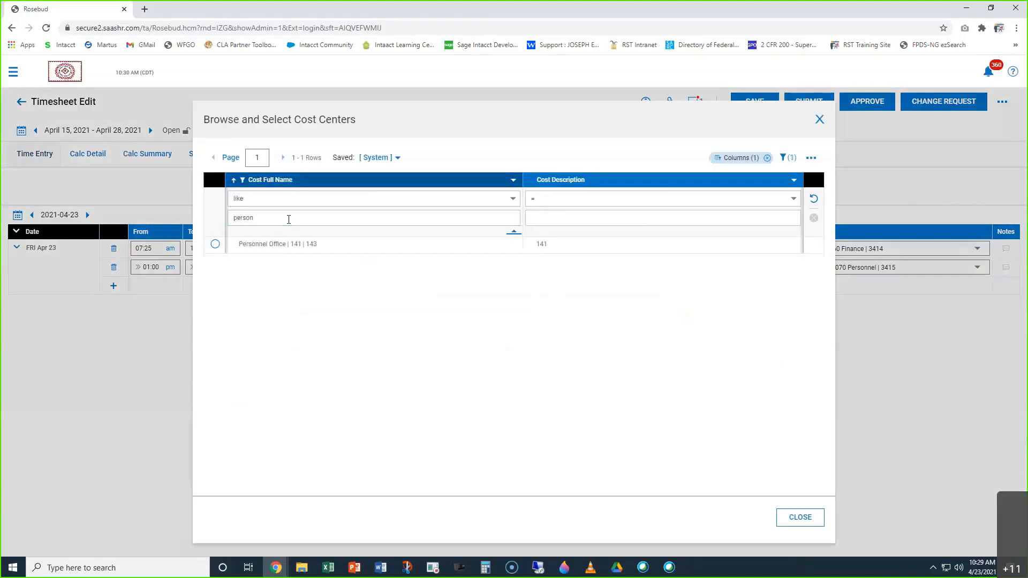
pyautogui.click(215, 244)
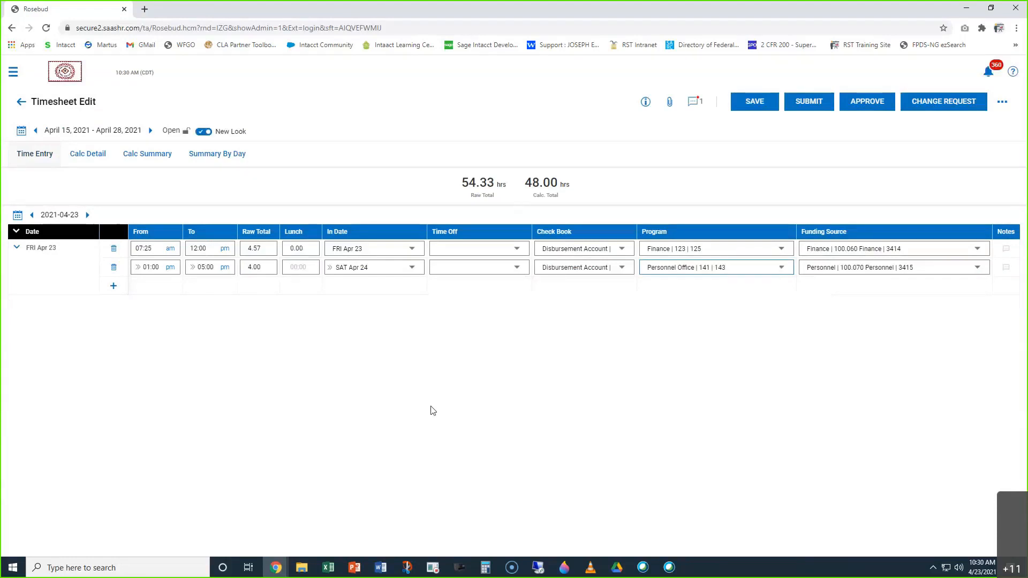
pyautogui.click(413, 270)
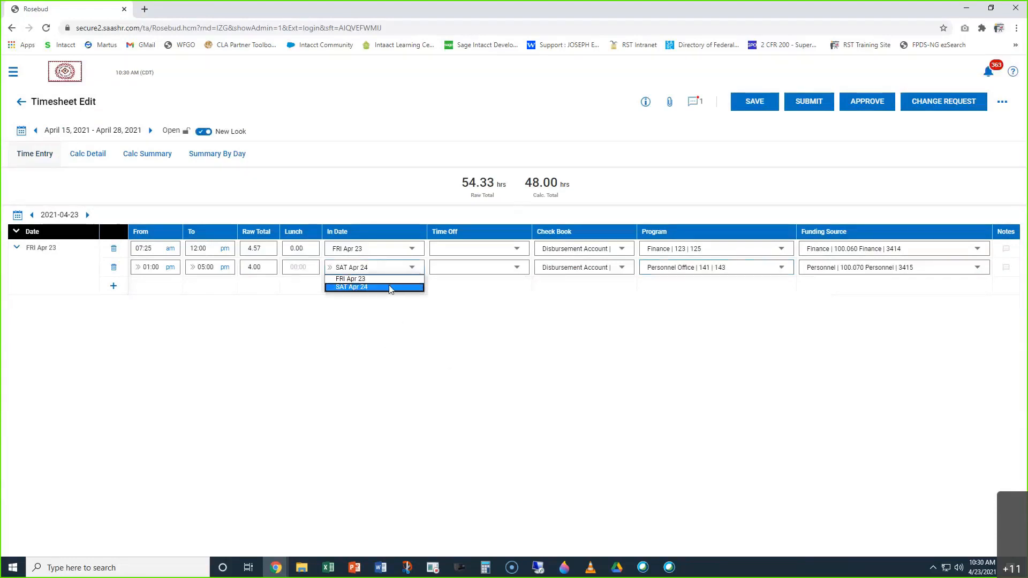
pyautogui.click(391, 279)
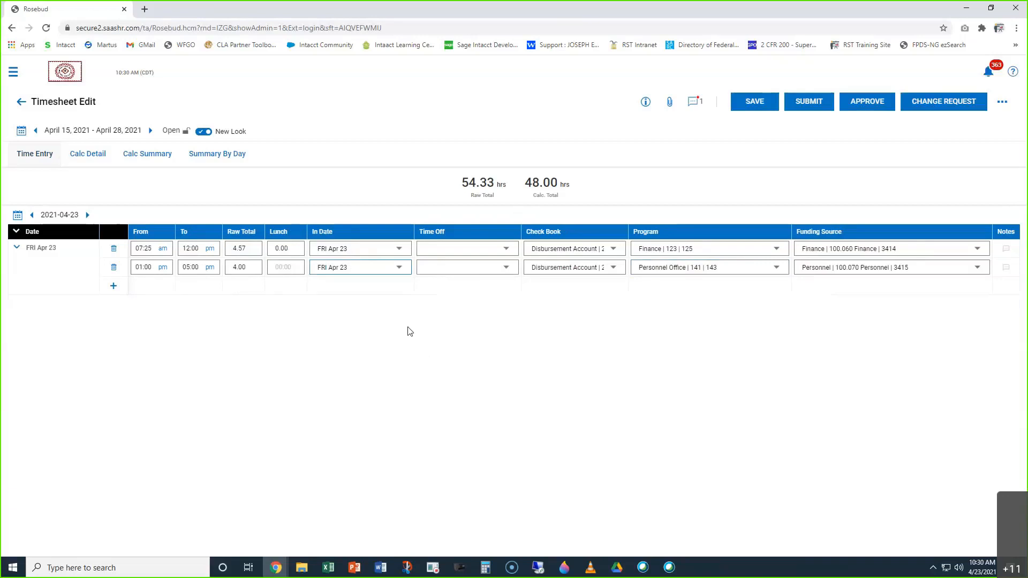
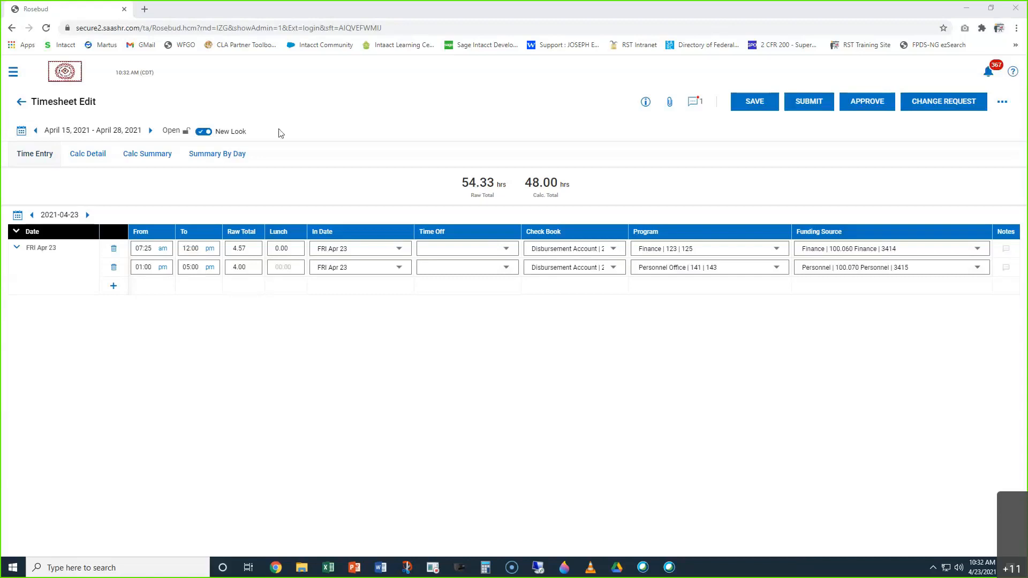
# Look at the My Time options in the My Info section and close the navigation
pyautogui.click(16, 78)
pyautogui.click(17, 78)
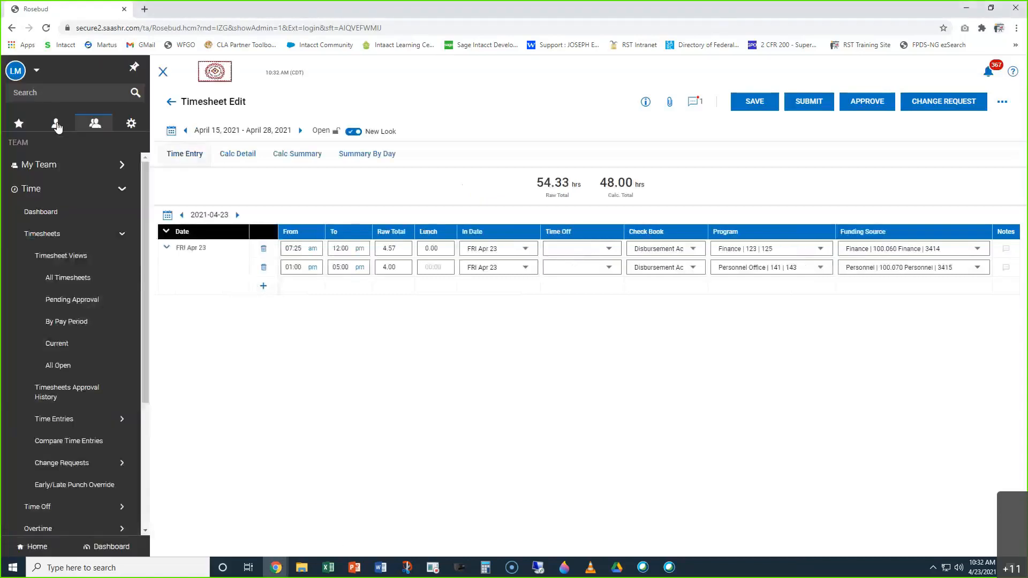
pyautogui.click(56, 127)
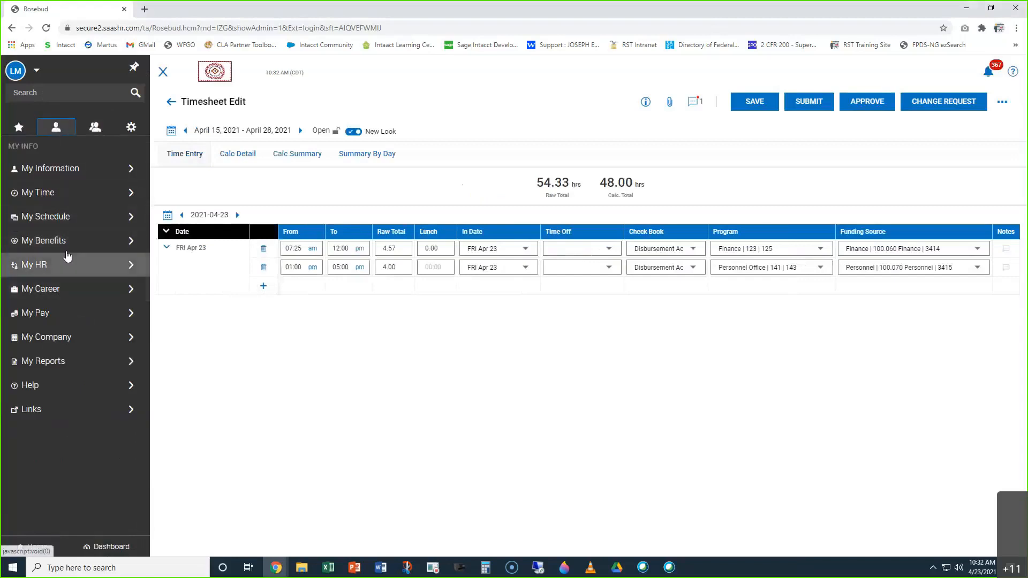
pyautogui.click(83, 194)
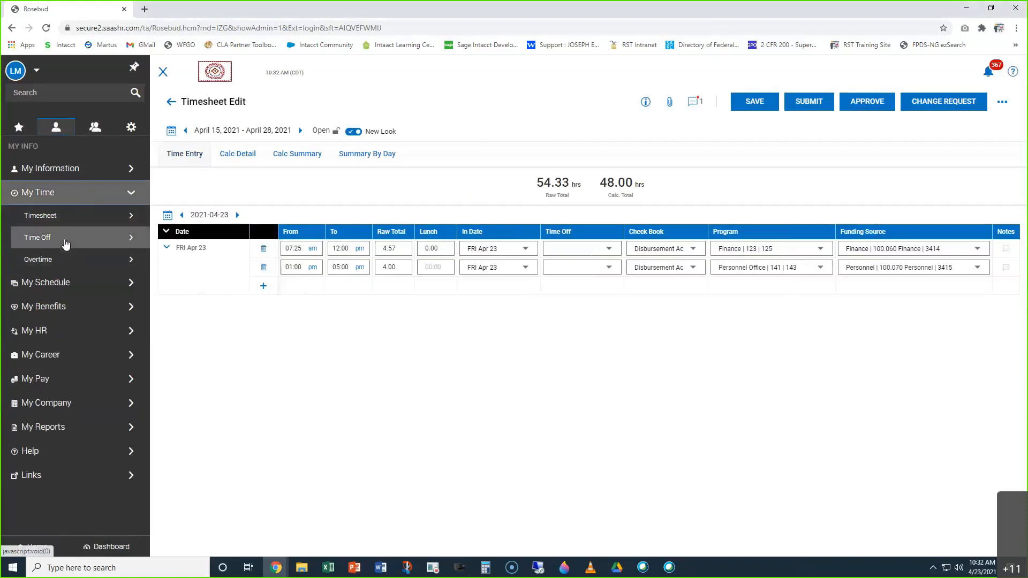
pyautogui.click(163, 73)
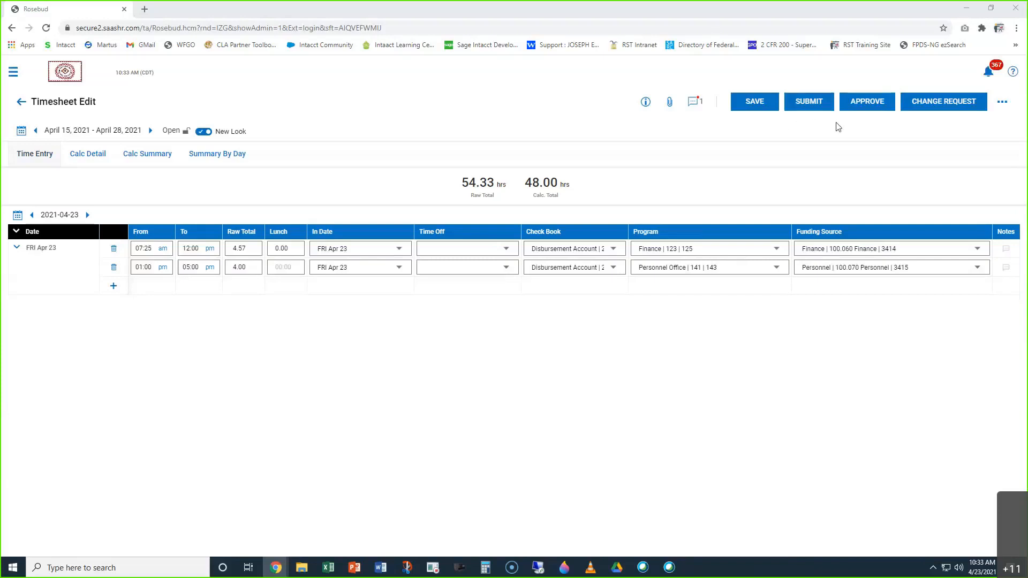
# Browse the cost centers for the second entry's funding source, switch the full name filter to like, and close without choosing one
pyautogui.click(979, 269)
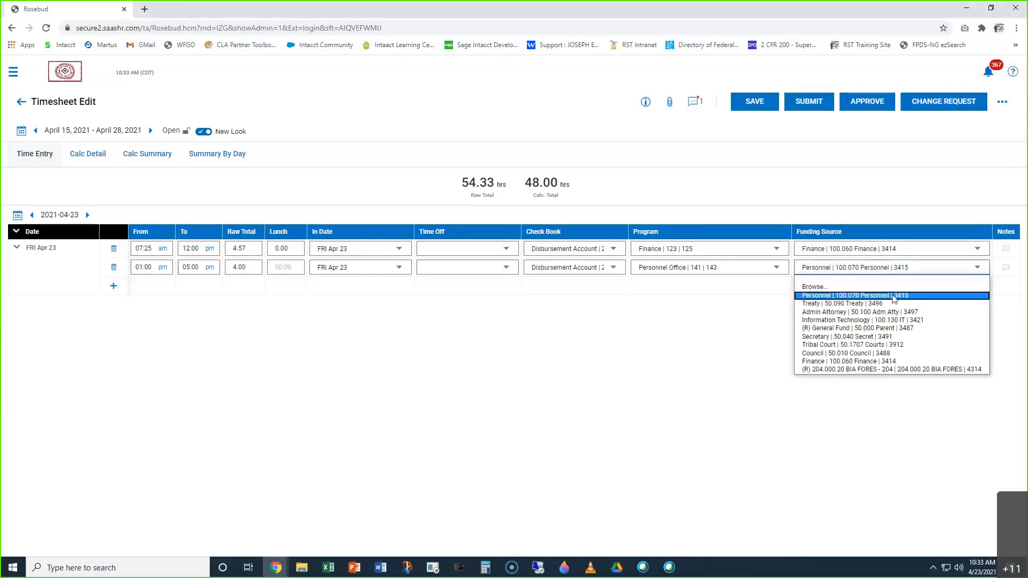
pyautogui.click(842, 289)
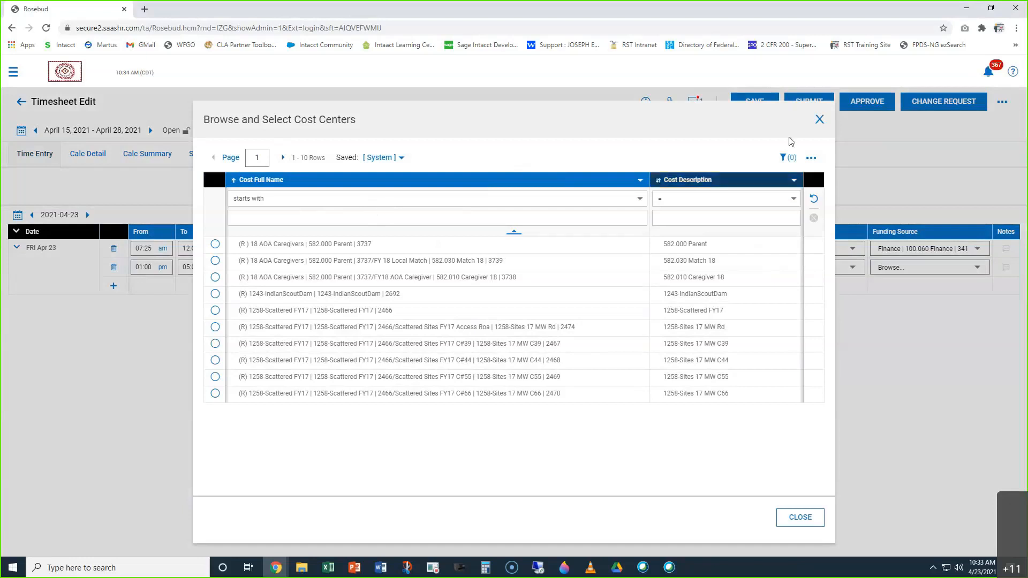
pyautogui.click(819, 119)
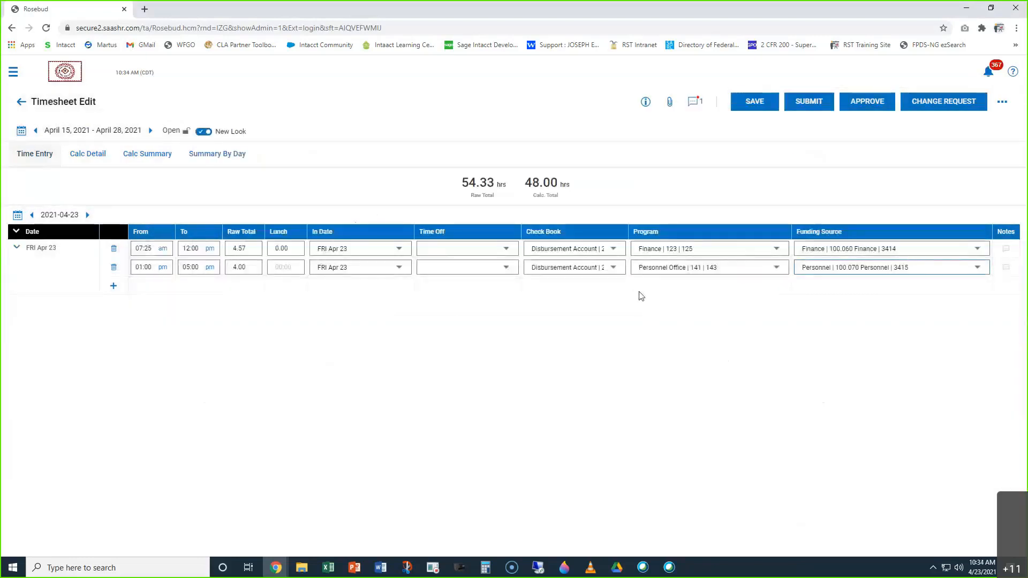
pyautogui.click(978, 267)
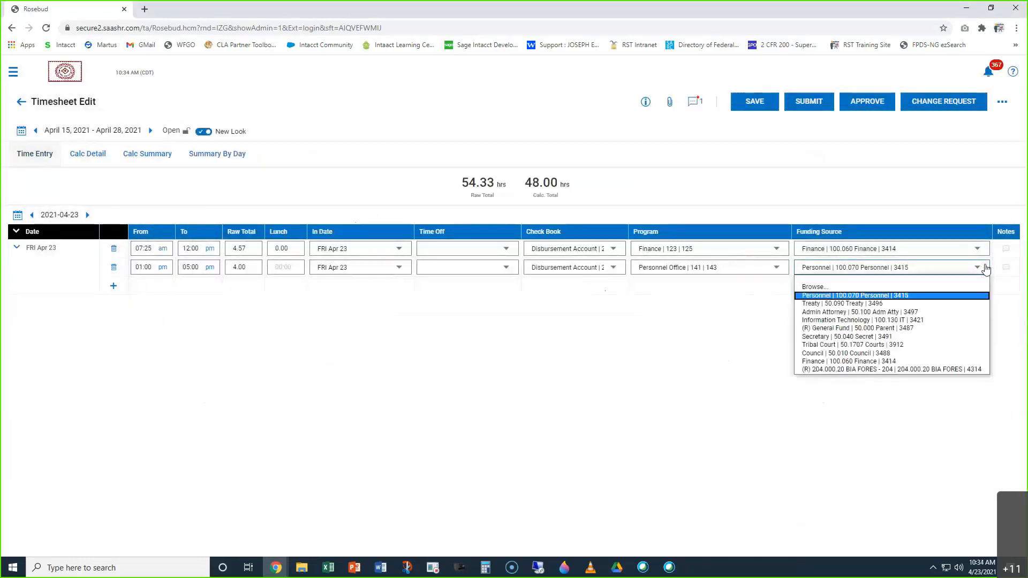
pyautogui.click(815, 286)
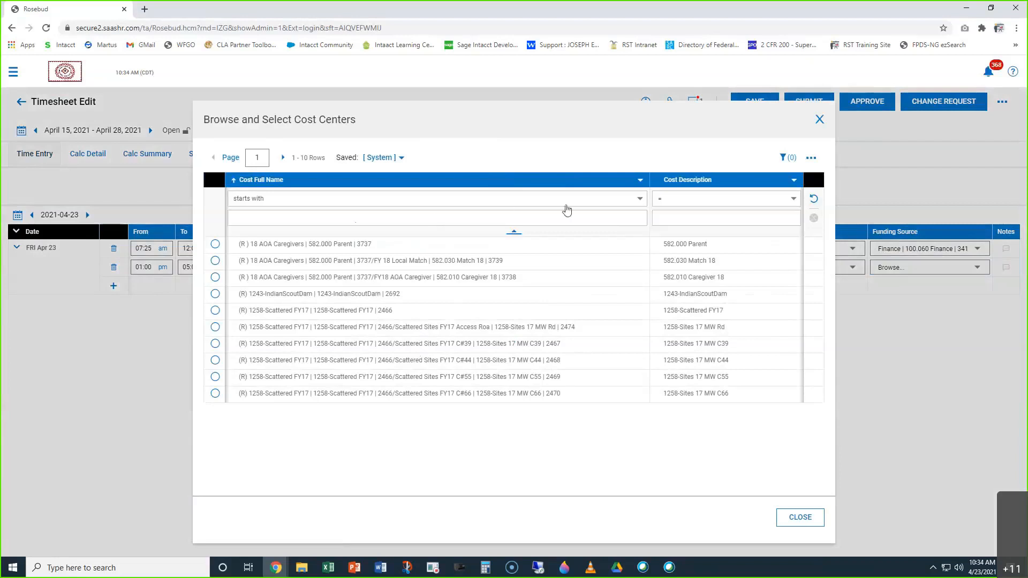
pyautogui.click(640, 200)
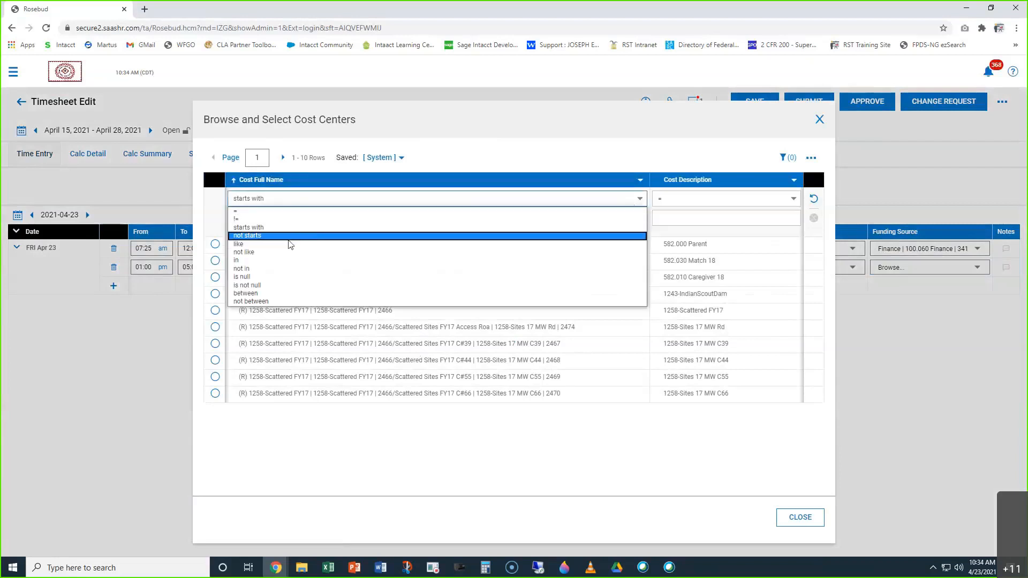
pyautogui.click(282, 246)
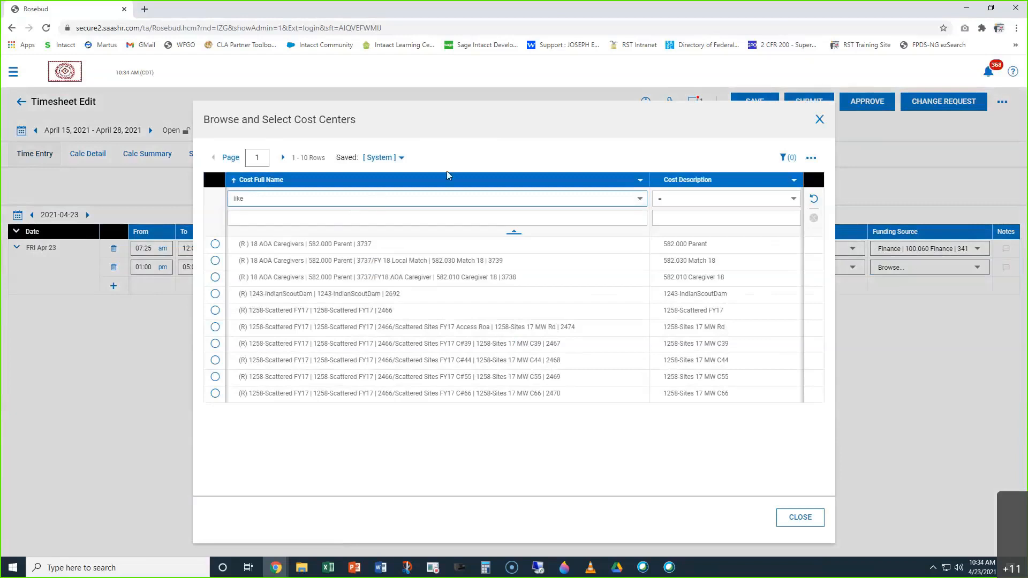
pyautogui.click(820, 120)
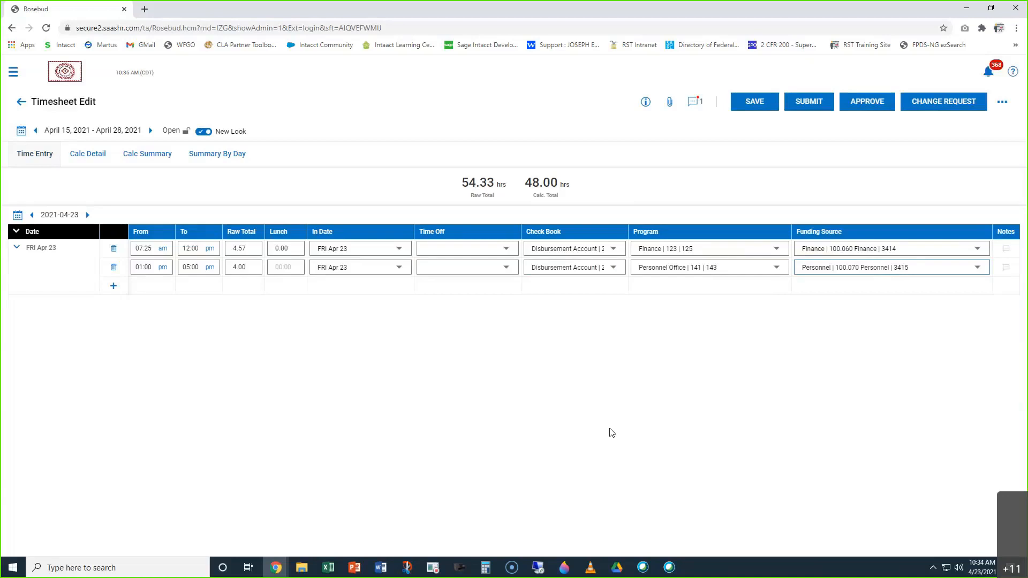
# Filter cost centers by full name like "personnel" and change the second entry's funding source to Personnel | 50.300 Personnel | 3628
pyautogui.click(975, 268)
pyautogui.click(874, 287)
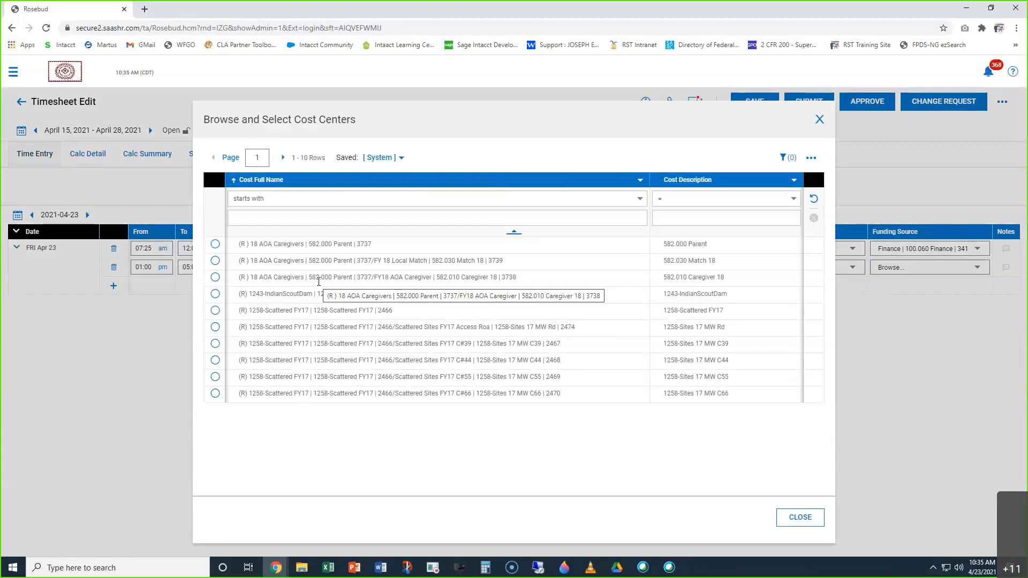
pyautogui.click(290, 200)
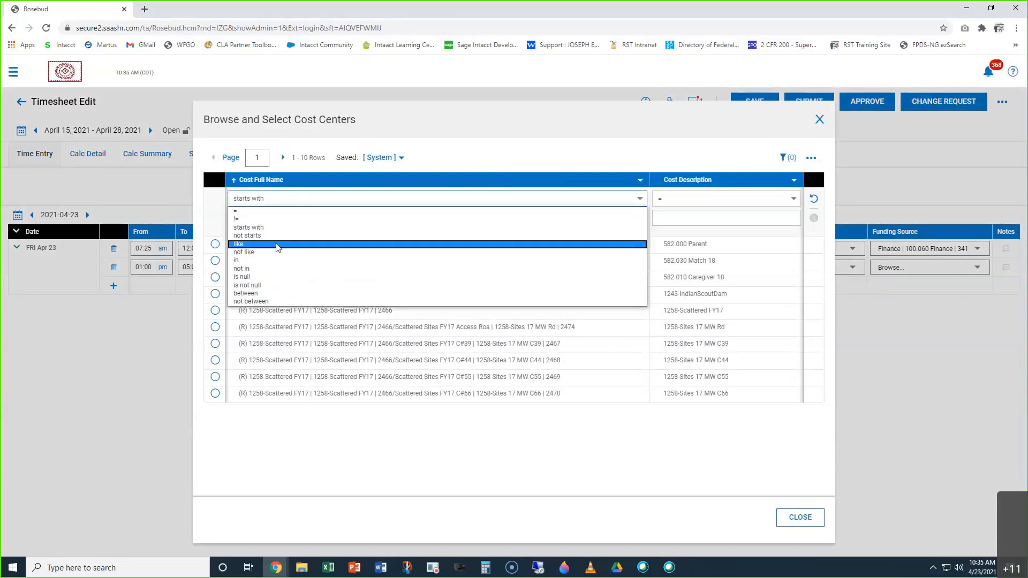
pyautogui.click(277, 245)
pyautogui.click(270, 217)
pyautogui.write('personnel')
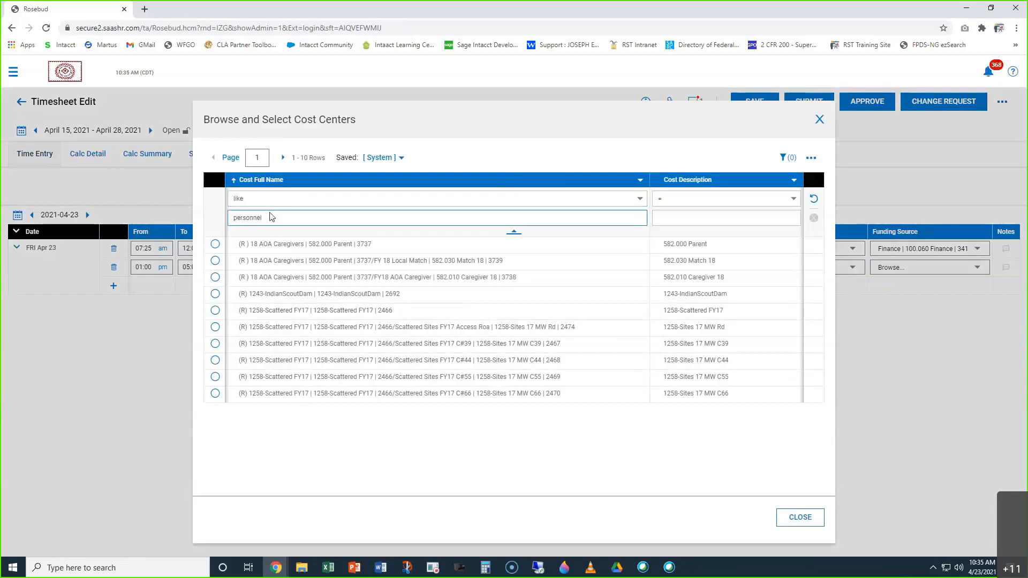
pyautogui.press('Return')
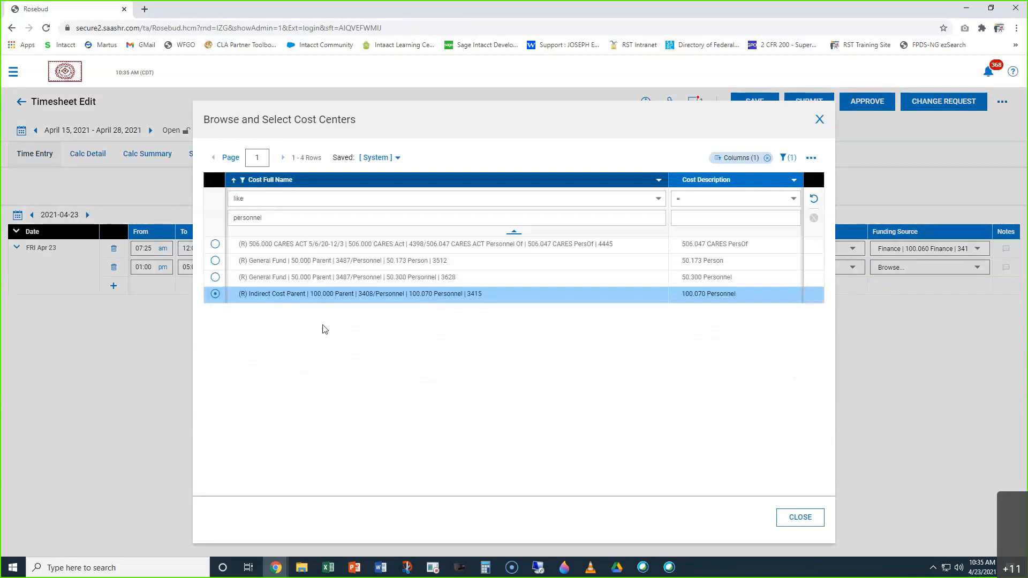
pyautogui.click(216, 279)
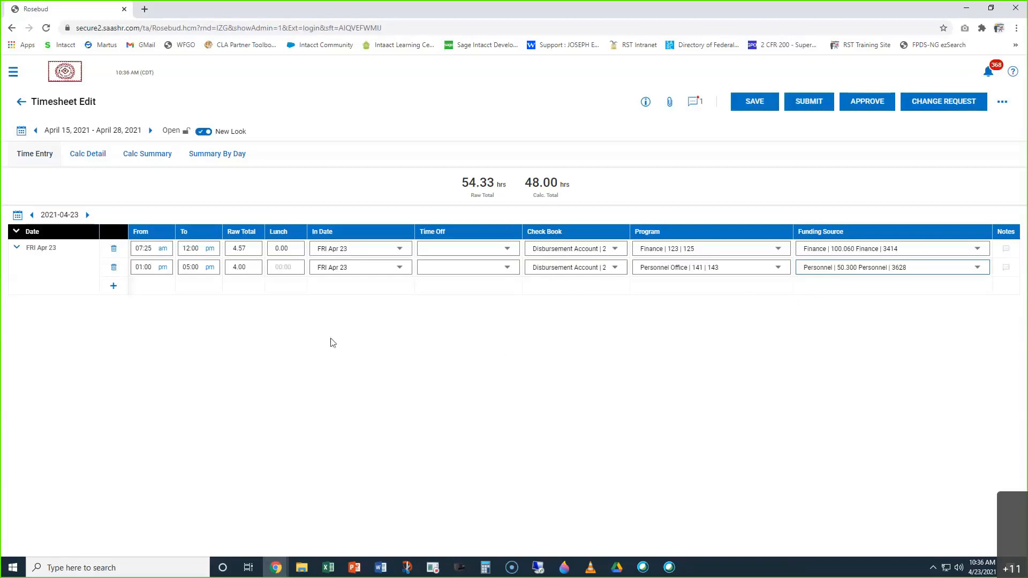
# Check the April 22 time entry and view the timesheet's Calc Detail
pyautogui.click(32, 215)
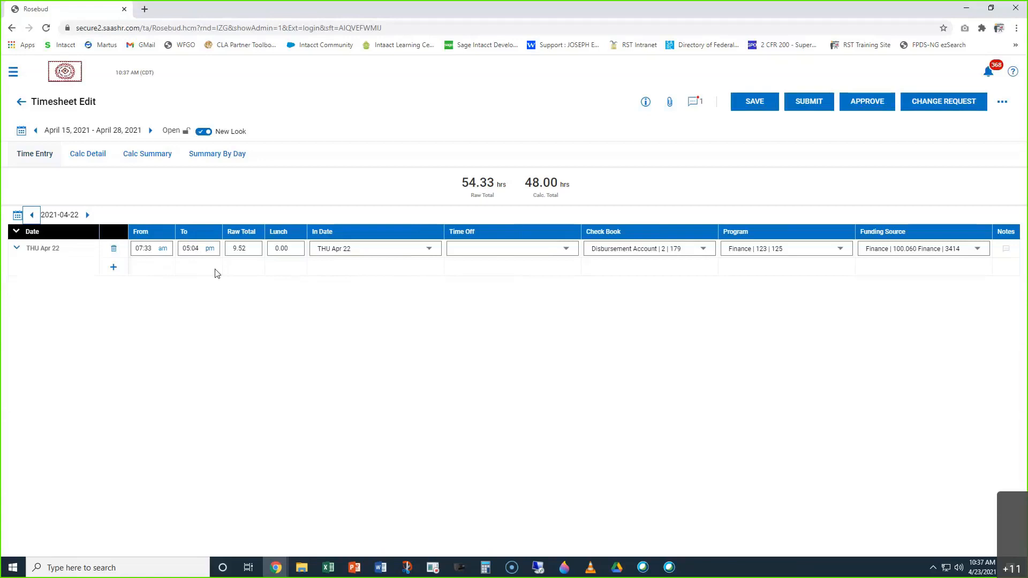
pyautogui.click(90, 159)
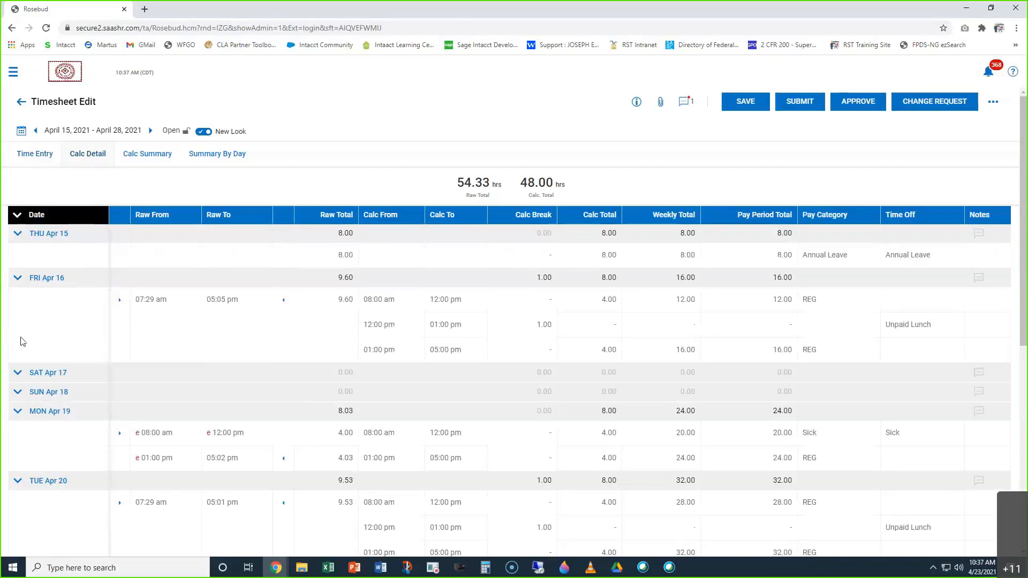
# Examine the Thursday April 22 raw total against its calculated morning, lunch break and afternoon hours in the Calc Detail
pyautogui.scroll(-6, 32, 316)
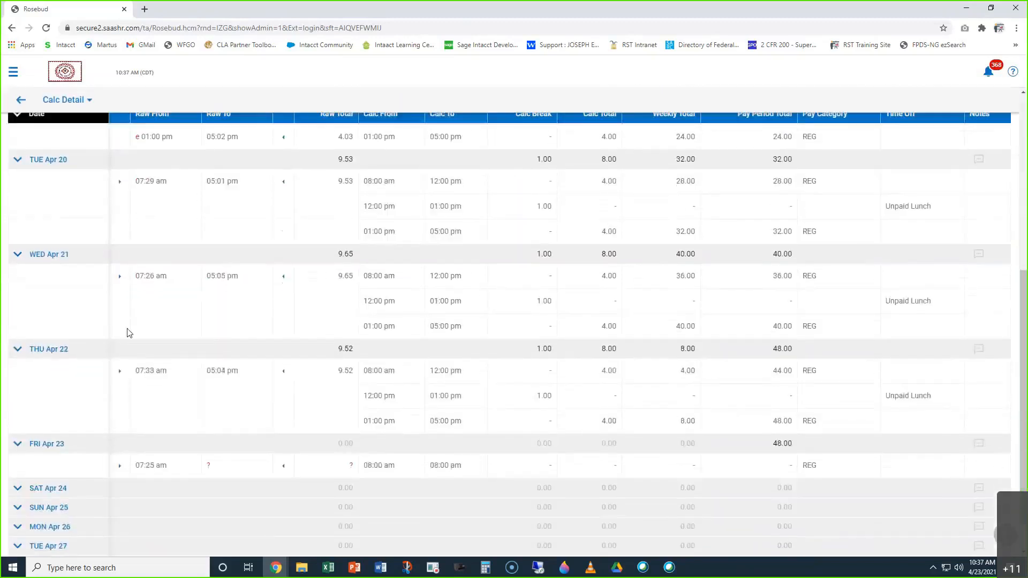
pyautogui.scroll(-1, 134, 332)
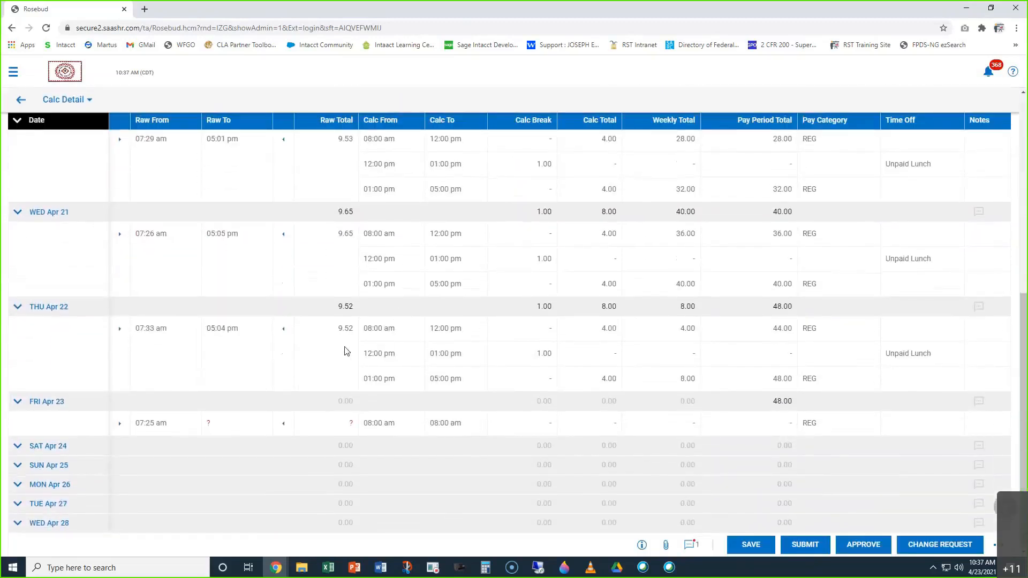
pyautogui.moveTo(337, 330); pyautogui.dragTo(353, 332)
pyautogui.moveTo(367, 328); pyautogui.dragTo(763, 332)
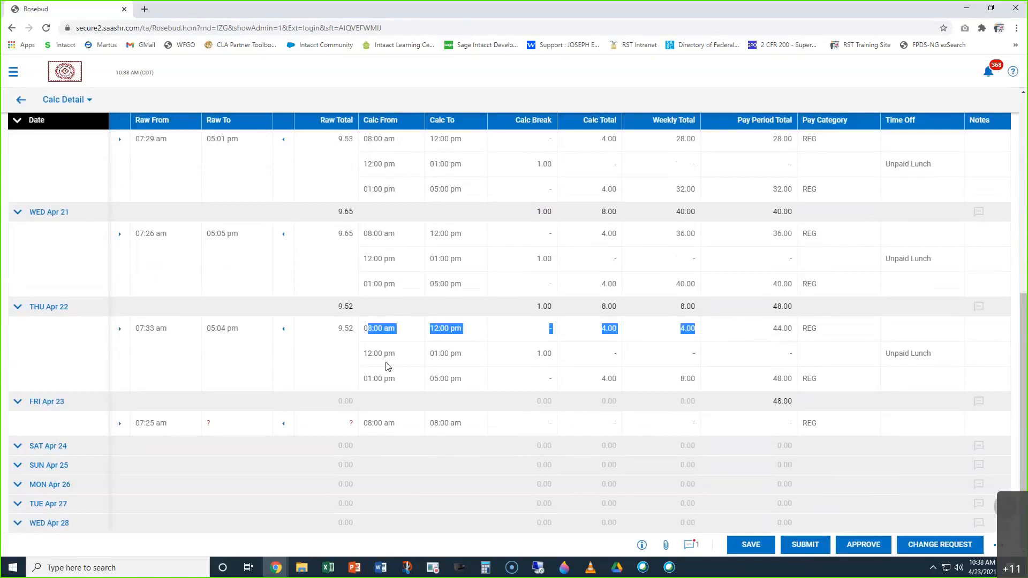
pyautogui.click(372, 356)
pyautogui.moveTo(372, 356); pyautogui.dragTo(557, 350)
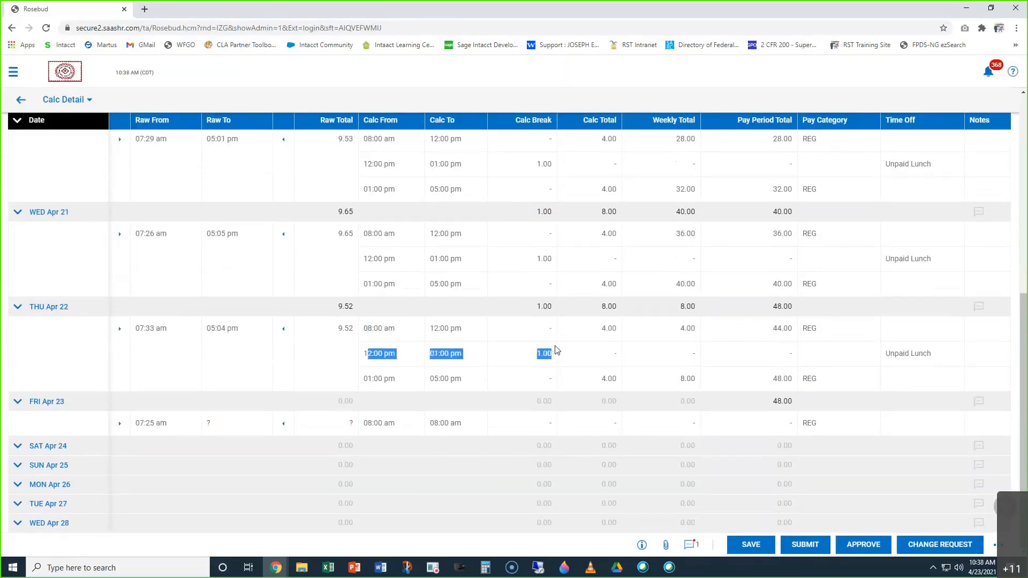
pyautogui.click(602, 360)
pyautogui.moveTo(613, 355); pyautogui.dragTo(621, 361)
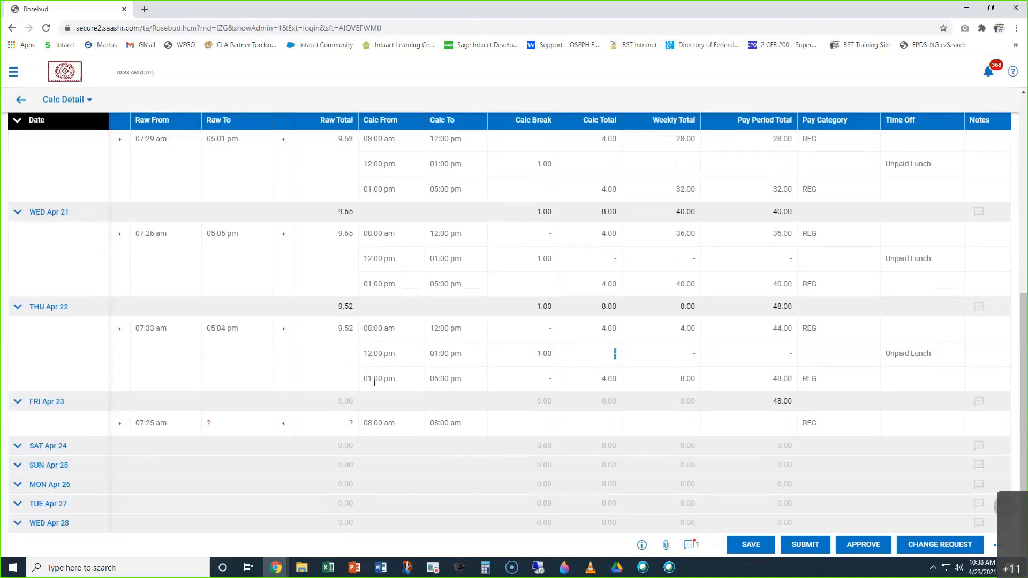
pyautogui.moveTo(368, 379); pyautogui.dragTo(469, 383)
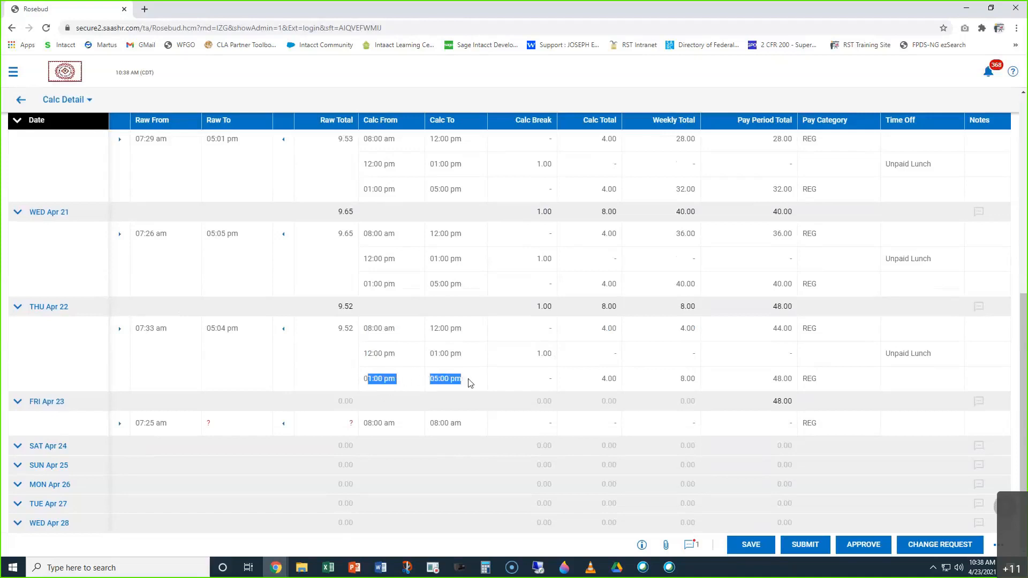
pyautogui.moveTo(602, 378); pyautogui.dragTo(614, 378)
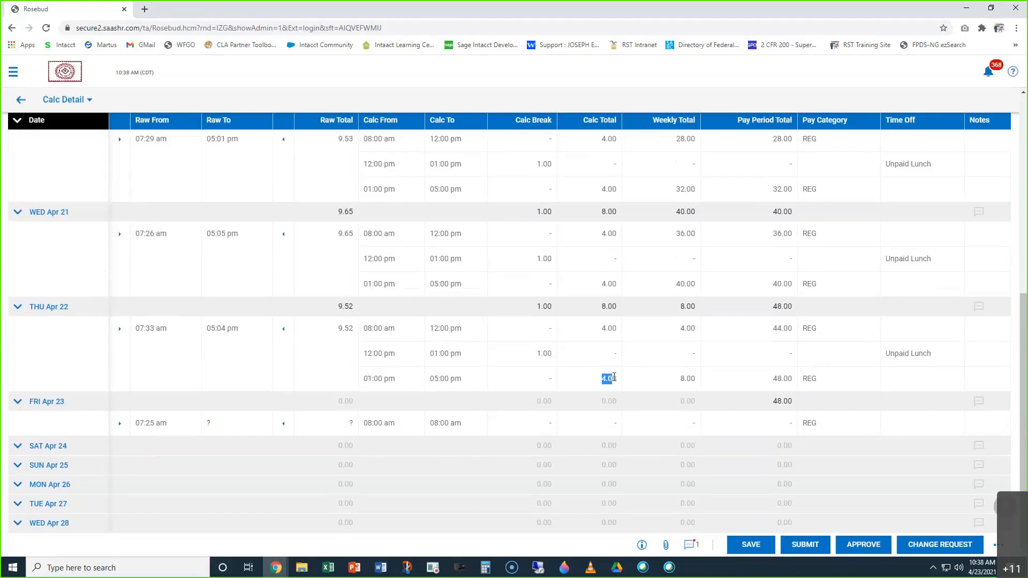
pyautogui.moveTo(338, 328); pyautogui.dragTo(350, 331)
pyautogui.moveTo(680, 379); pyautogui.dragTo(694, 388)
pyautogui.click(619, 374)
# Review the raw start time of the Friday April 16 entry in the Calc Detail
pyautogui.scroll(5, 168, 351)
pyautogui.scroll(2, 168, 354)
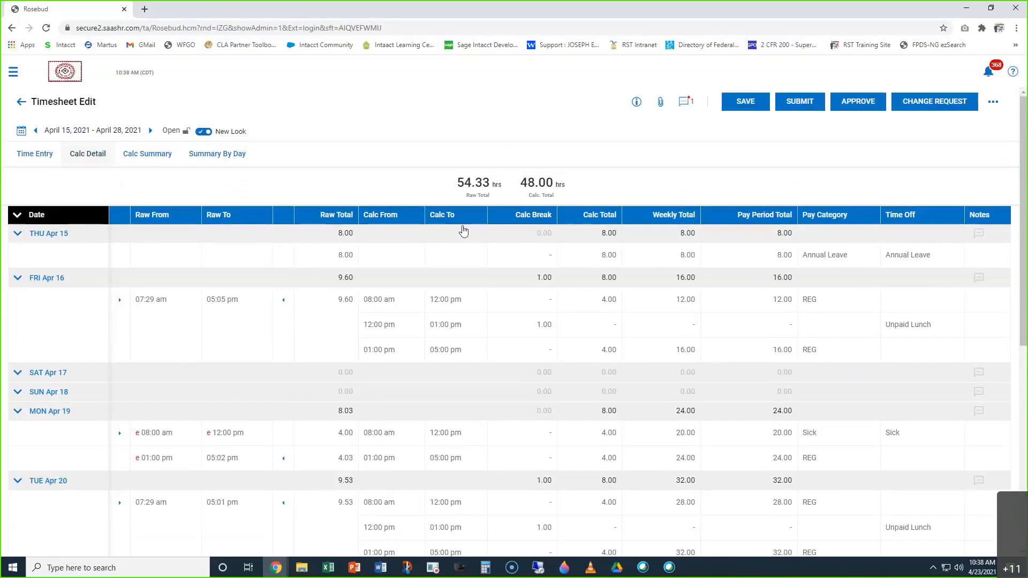
pyautogui.moveTo(137, 304); pyautogui.dragTo(167, 303)
pyautogui.click(158, 313)
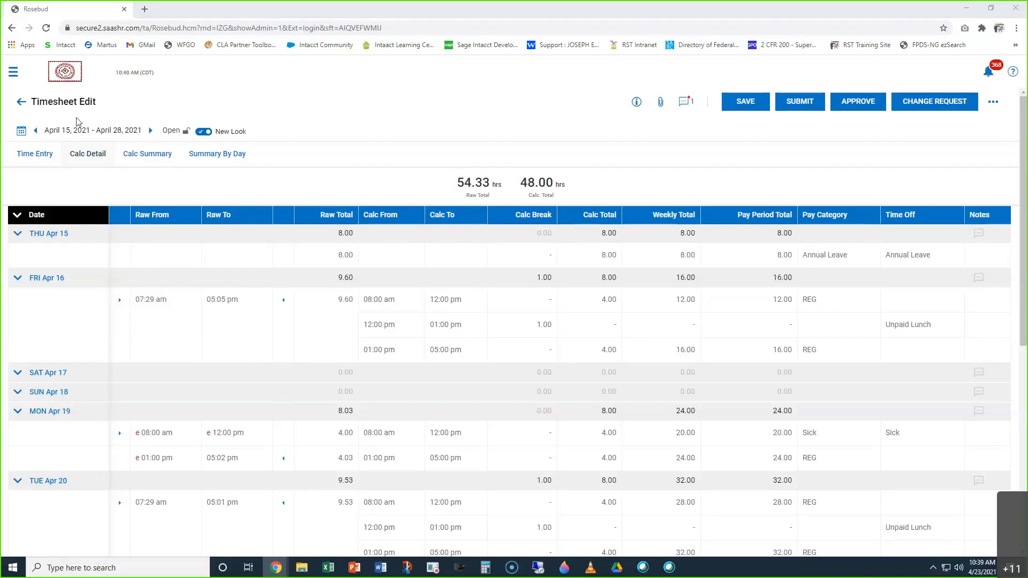
# Go to Mass Edit Time Entries - Add in the admin company settings and start a mass add for the listed employee
pyautogui.click(13, 75)
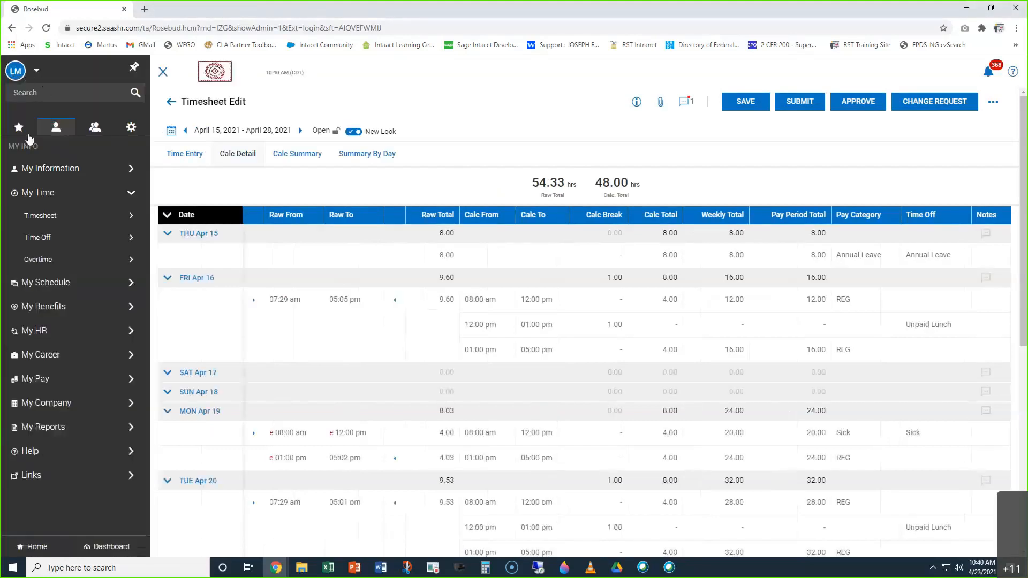
pyautogui.click(94, 129)
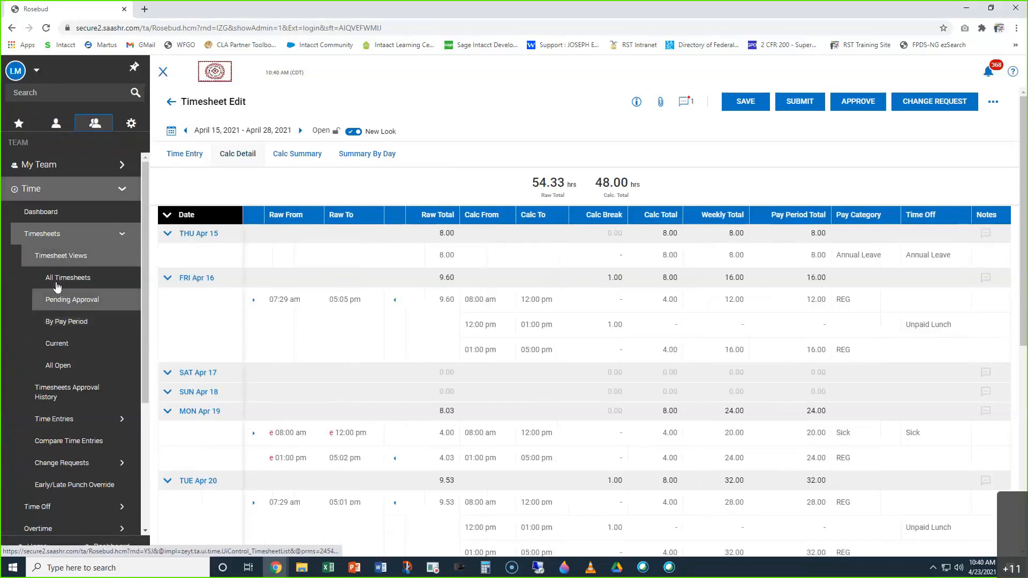
pyautogui.click(131, 128)
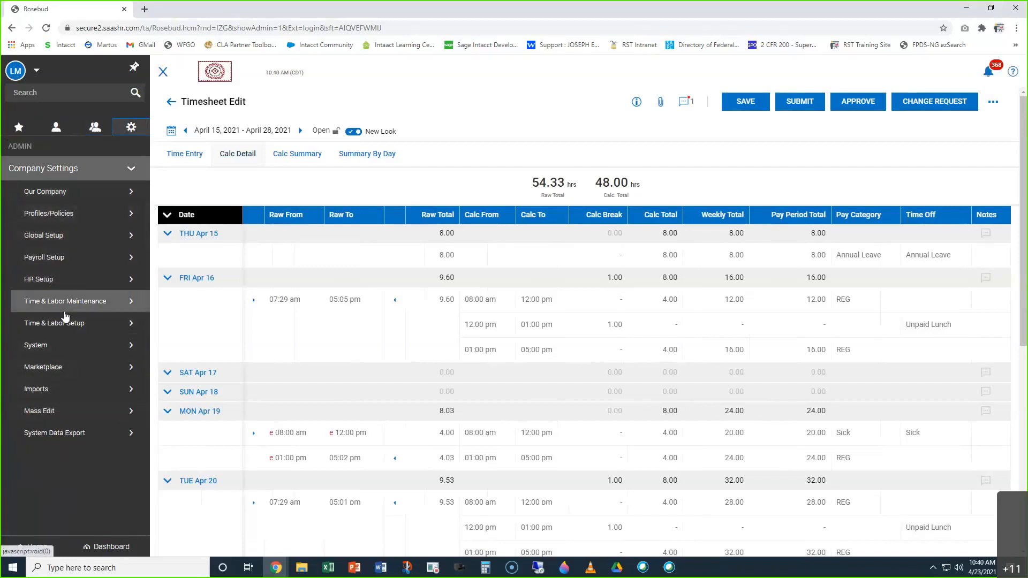
pyautogui.click(89, 416)
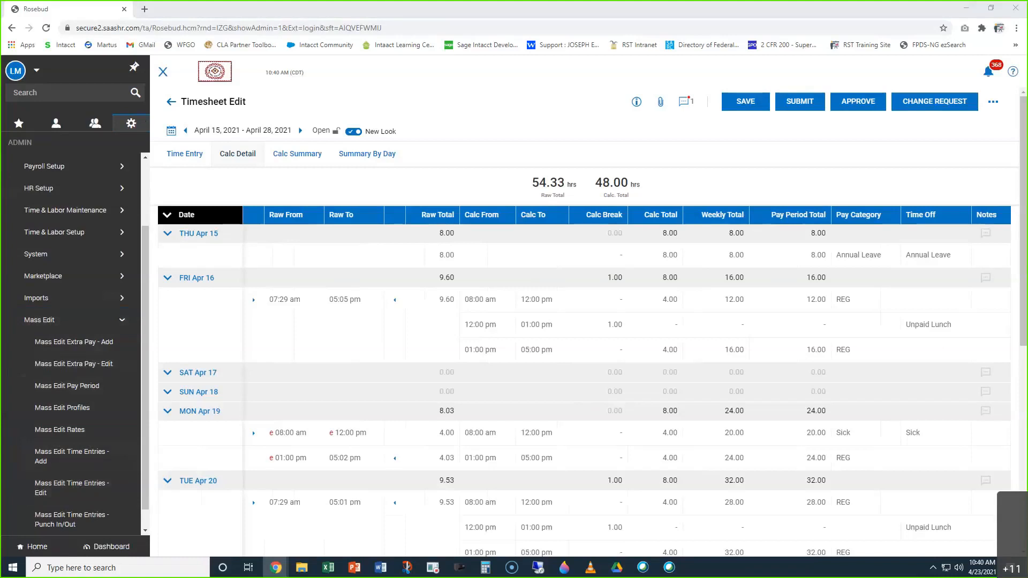
pyautogui.click(39, 463)
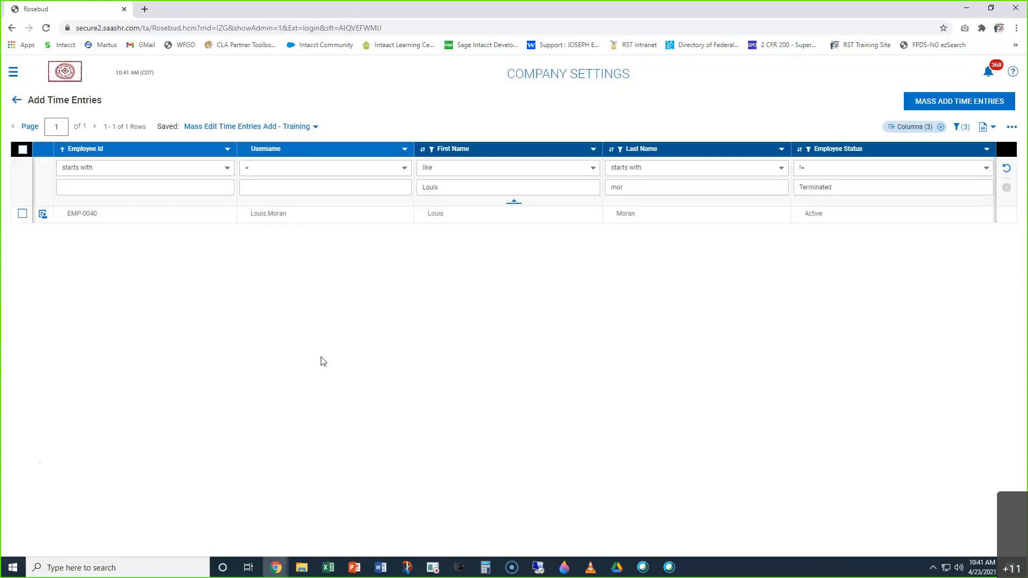
pyautogui.click(22, 214)
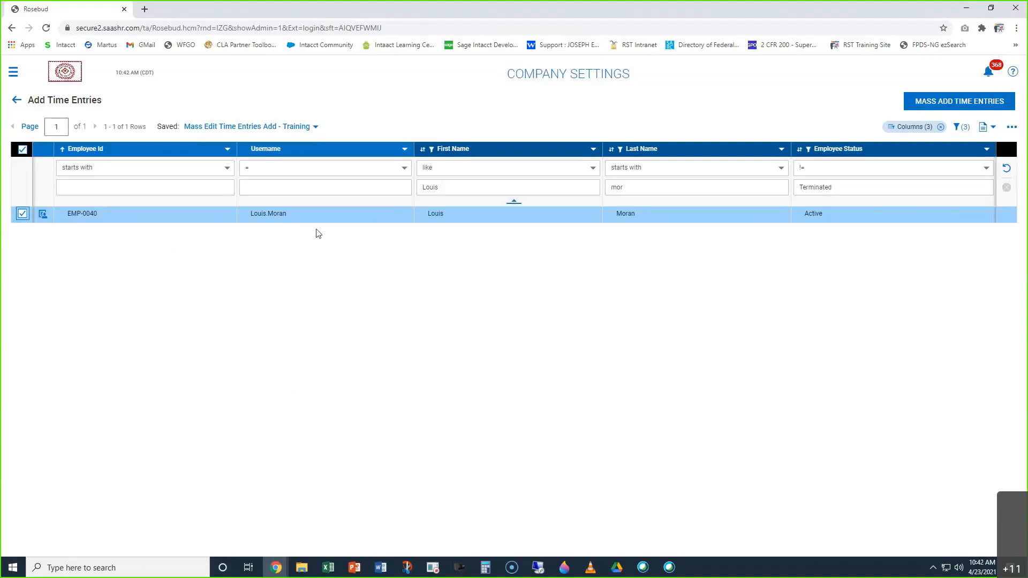
pyautogui.click(959, 107)
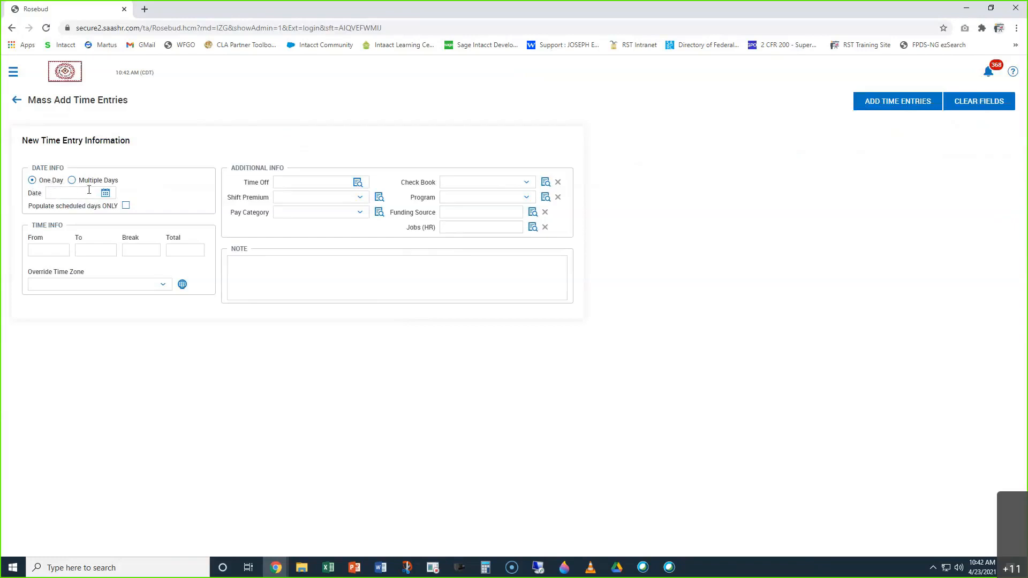
# Set the new one-day time entry's date to 04/23/2021 and its total to 8 hours
pyautogui.click(105, 193)
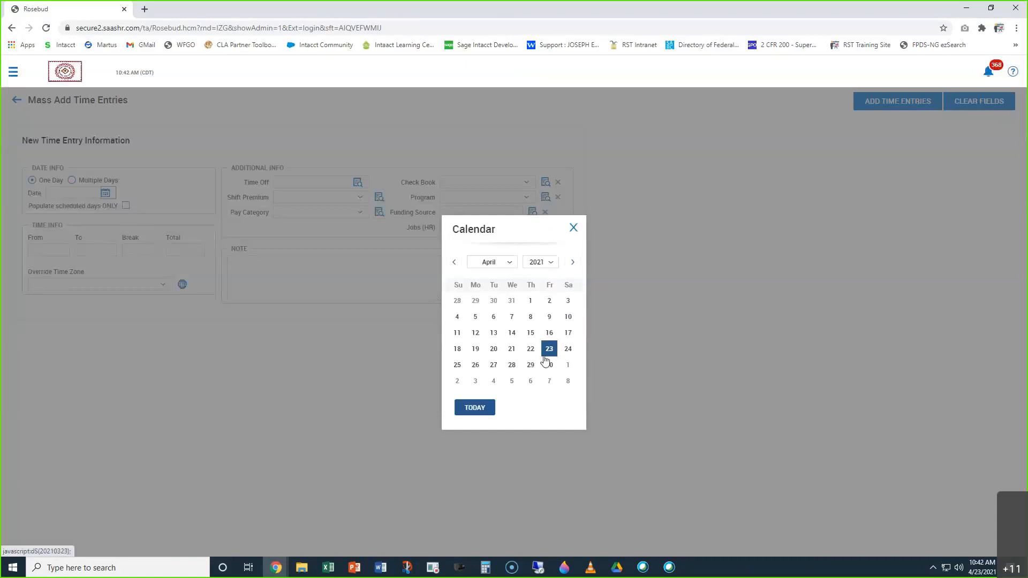
pyautogui.click(549, 348)
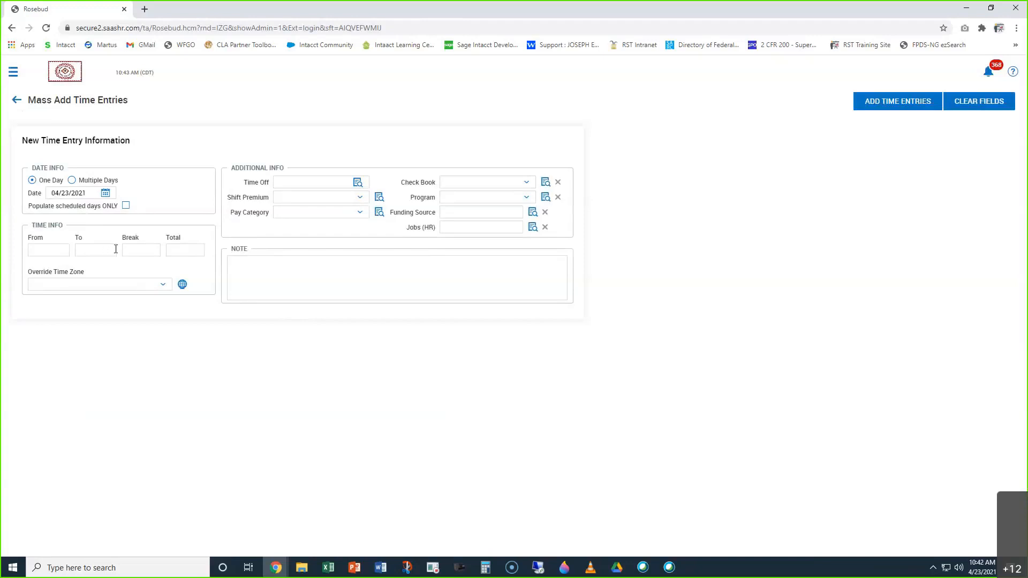
pyautogui.click(185, 248)
pyautogui.write('8')
pyautogui.click(221, 381)
# Set the new entry's time off to Presidential Admin from the Admin group
pyautogui.moveTo(244, 182); pyautogui.dragTo(272, 183)
pyautogui.click(319, 166)
pyautogui.click(357, 185)
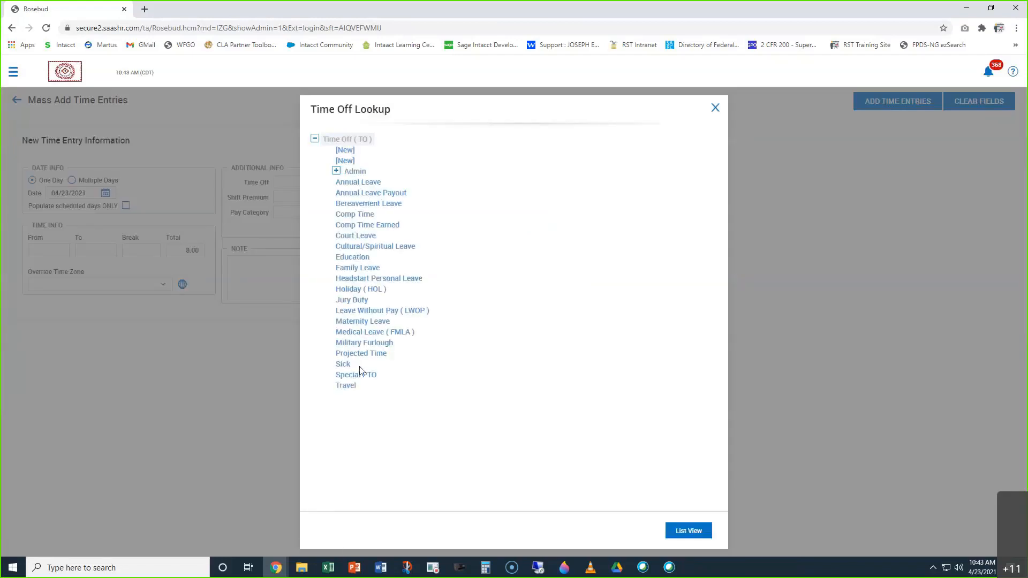
pyautogui.click(336, 172)
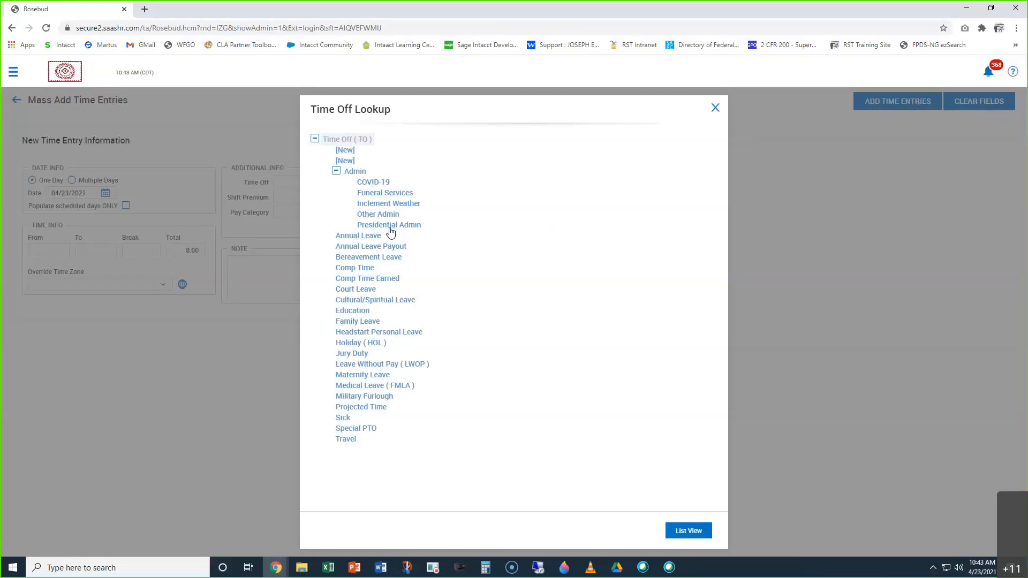
pyautogui.click(390, 228)
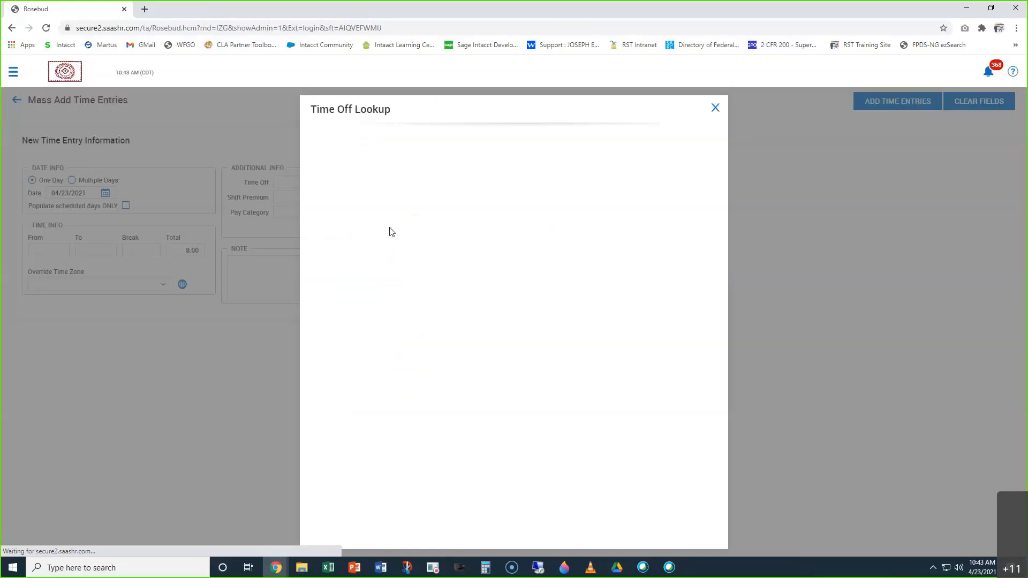
pyautogui.click(364, 383)
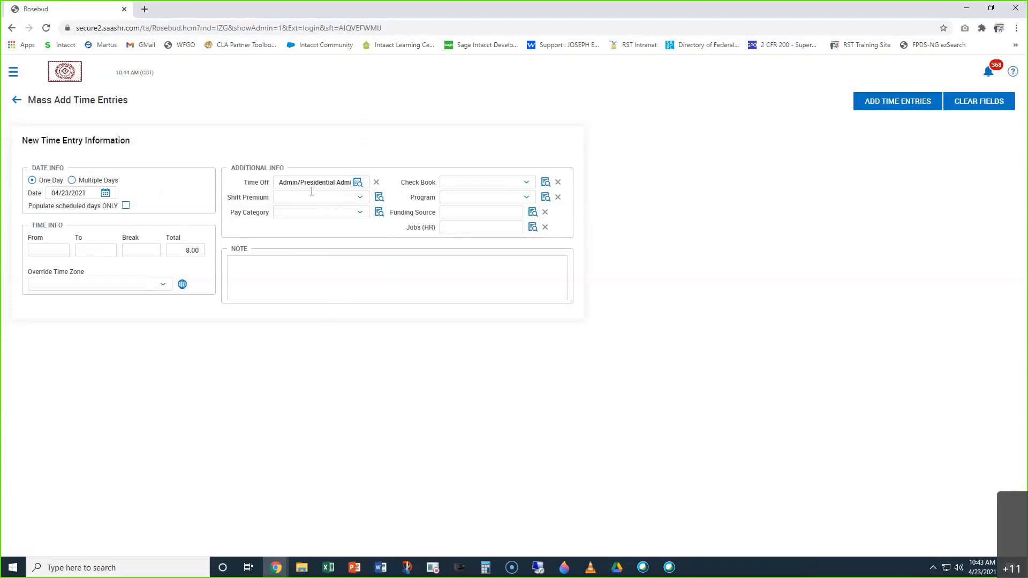
# Change the new time entry to multiple days, from 04/15/2021 to 04/28/2021
pyautogui.click(73, 180)
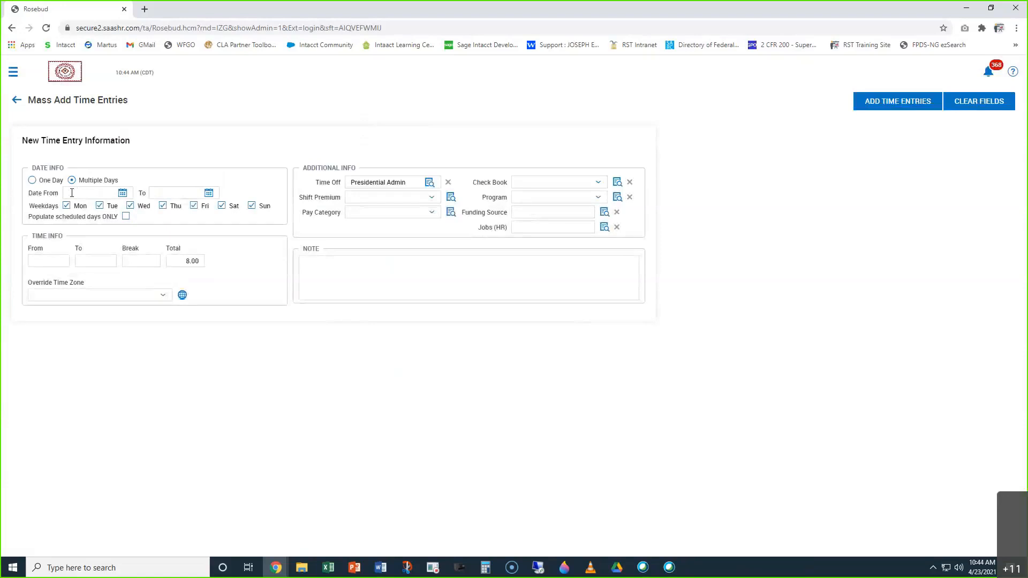
pyautogui.click(122, 193)
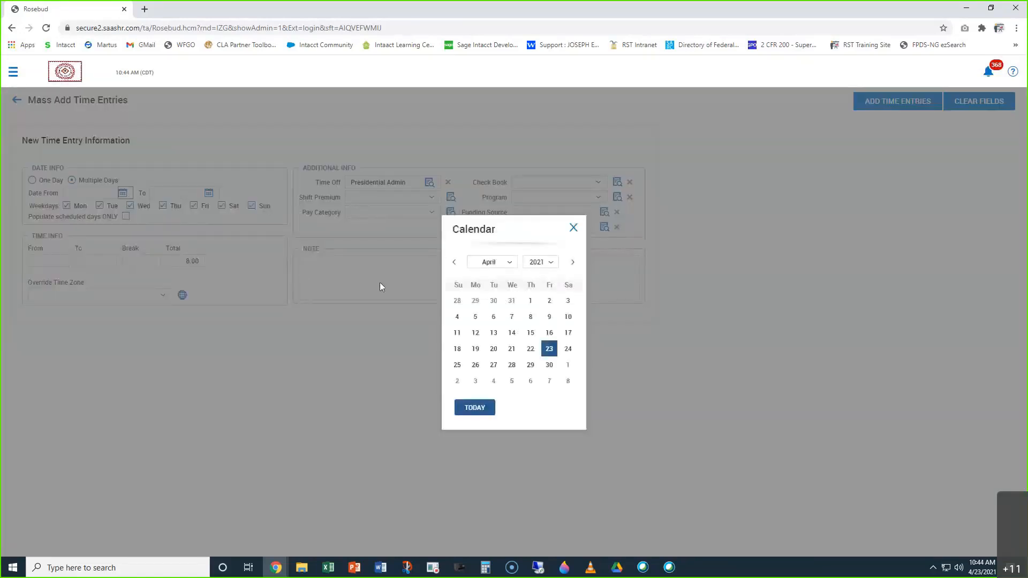
pyautogui.click(530, 335)
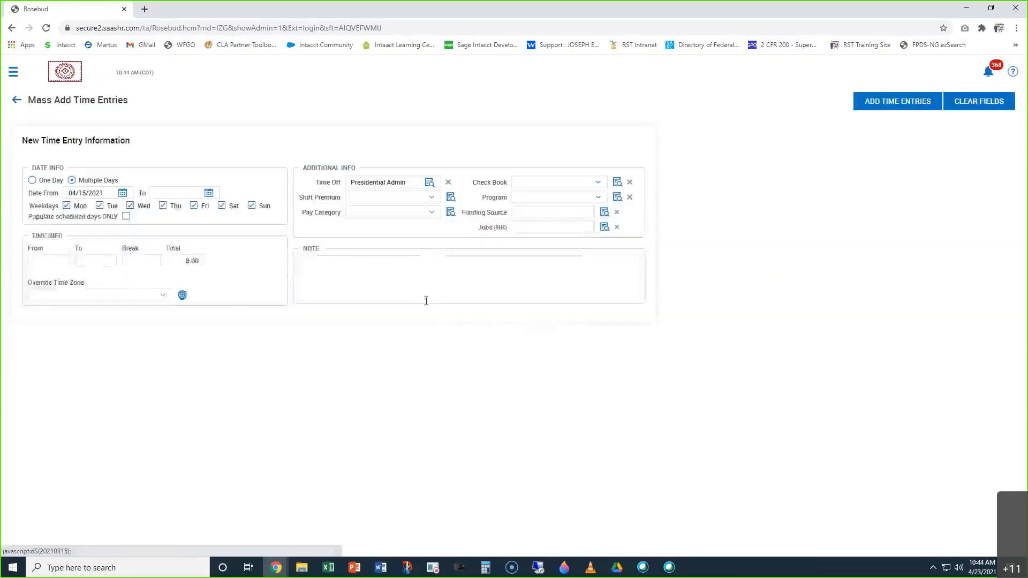
pyautogui.click(209, 193)
pyautogui.click(510, 365)
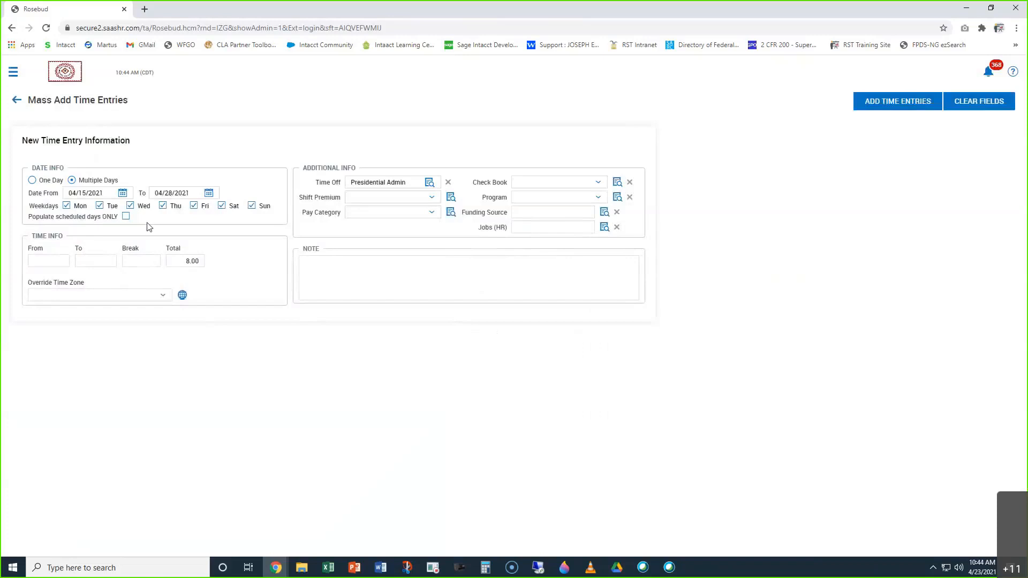
# Exclude Saturday and Sunday from the date range and set the time off to Admin/COVID-19
pyautogui.click(221, 205)
pyautogui.click(252, 206)
pyautogui.click(429, 182)
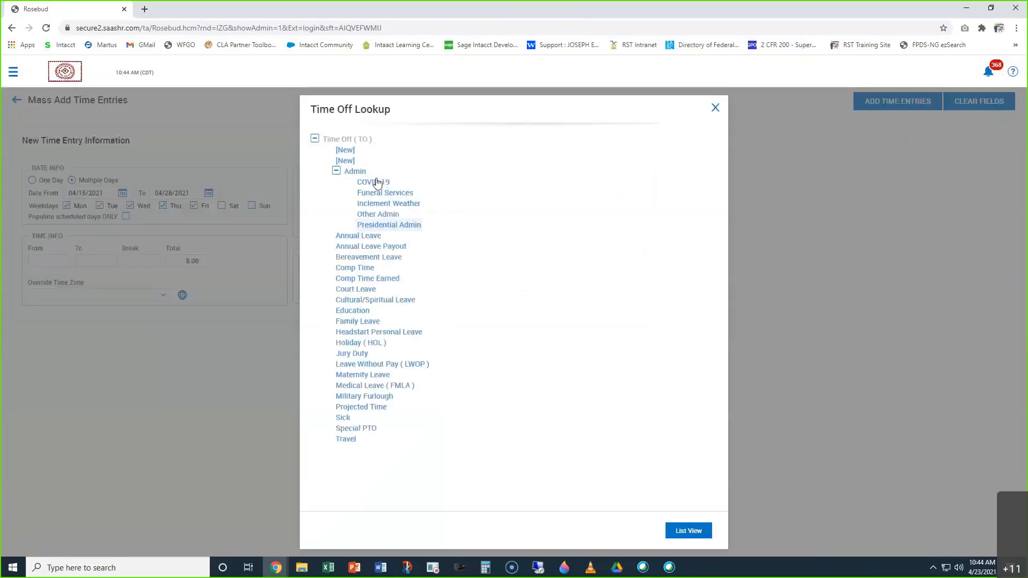
pyautogui.click(377, 182)
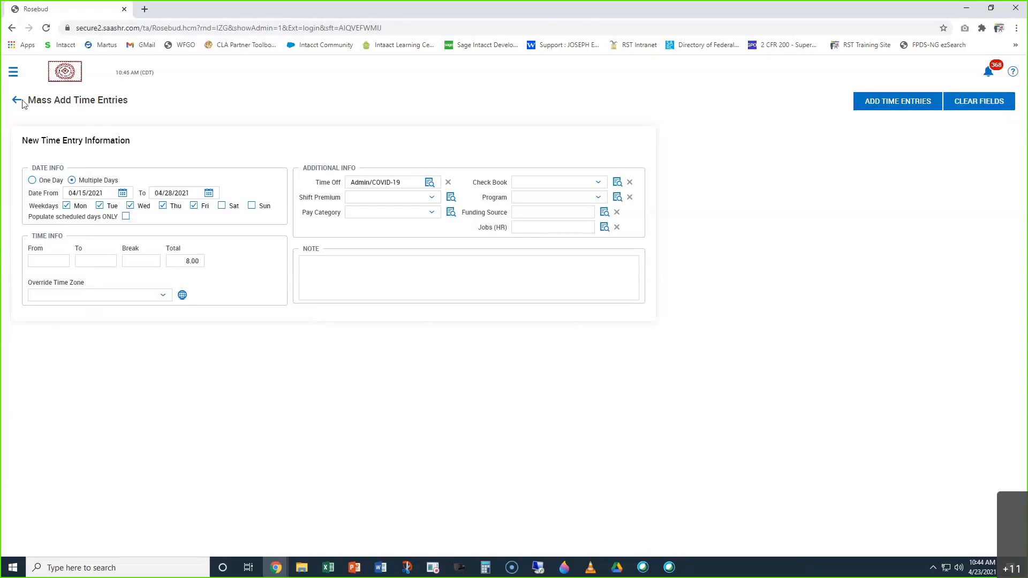
# Open the mass edit list of existing time entries and filter its timesheet dates to the current pay period
pyautogui.click(14, 78)
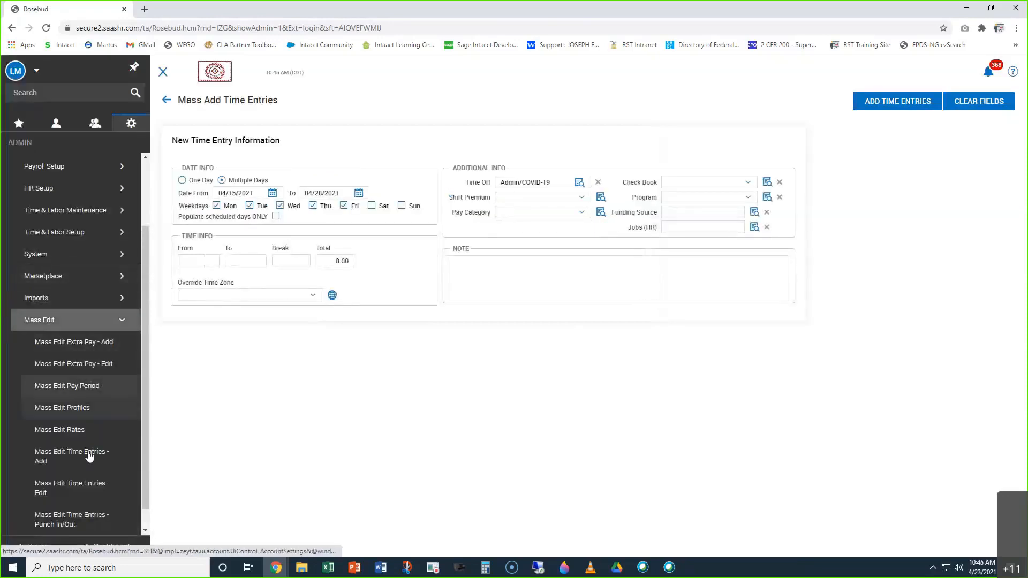
pyautogui.click(75, 491)
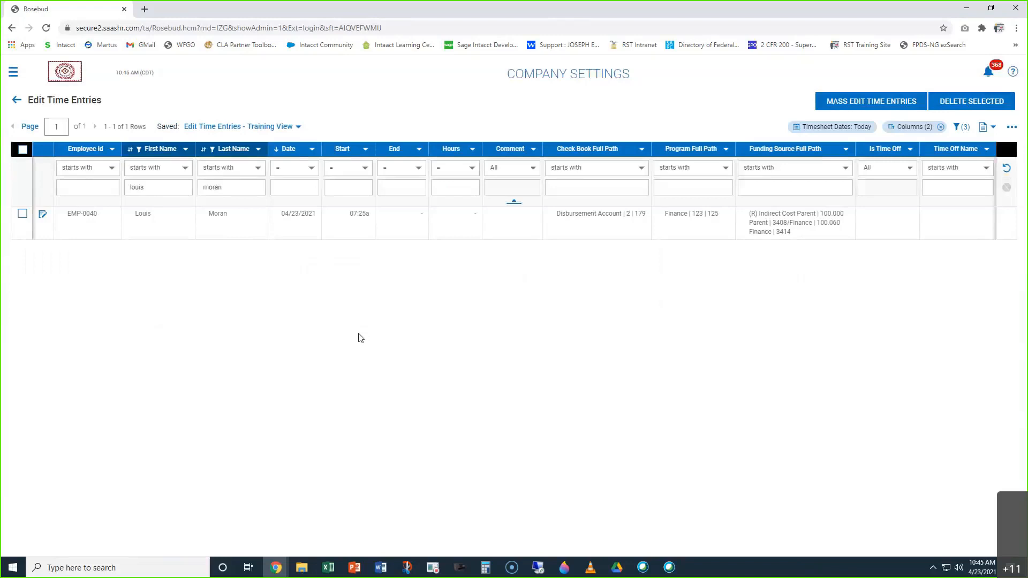
pyautogui.click(835, 128)
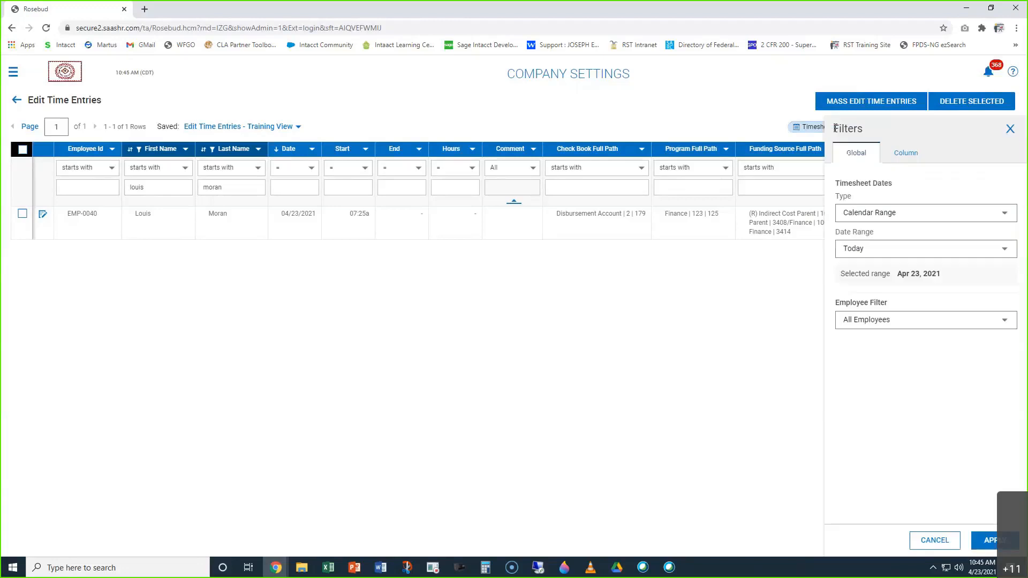
pyautogui.click(869, 252)
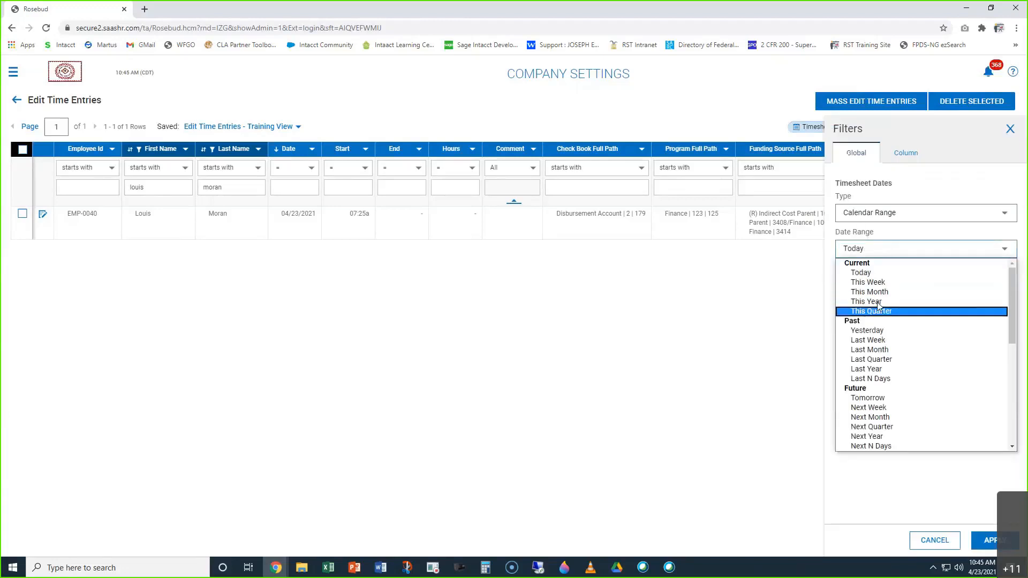
pyautogui.click(906, 192)
pyautogui.click(890, 217)
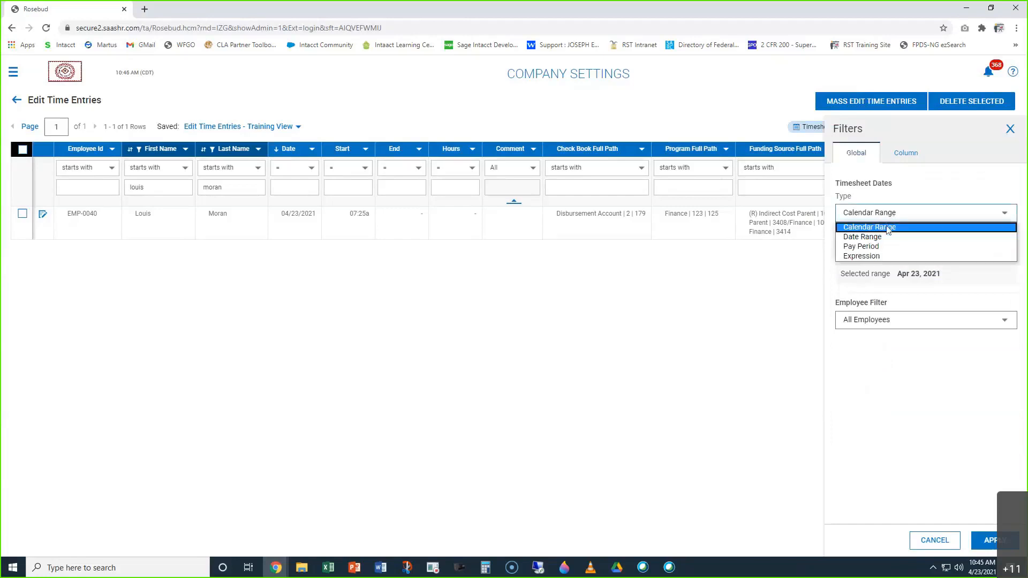
pyautogui.click(882, 237)
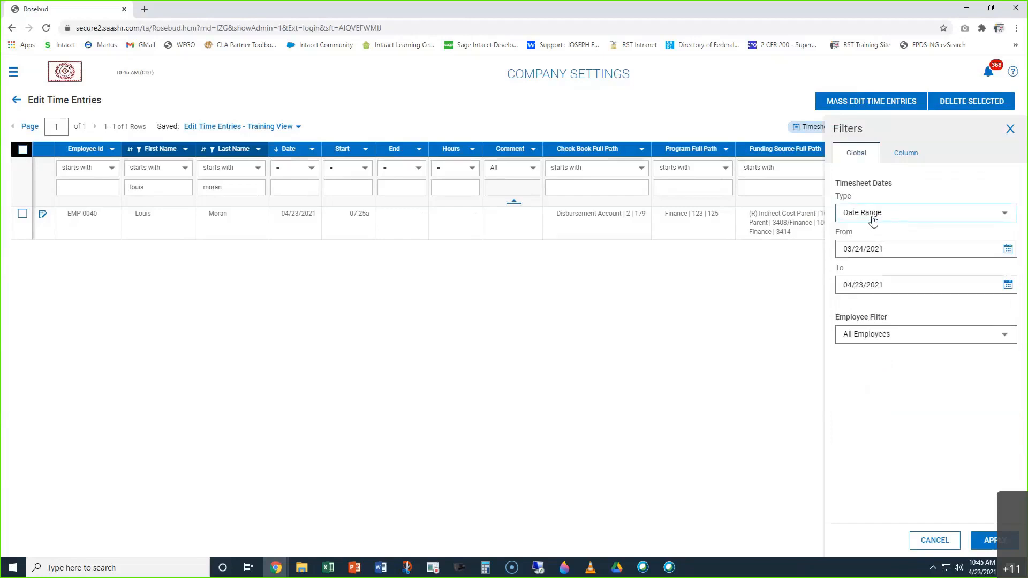
pyautogui.click(873, 217)
pyautogui.click(869, 248)
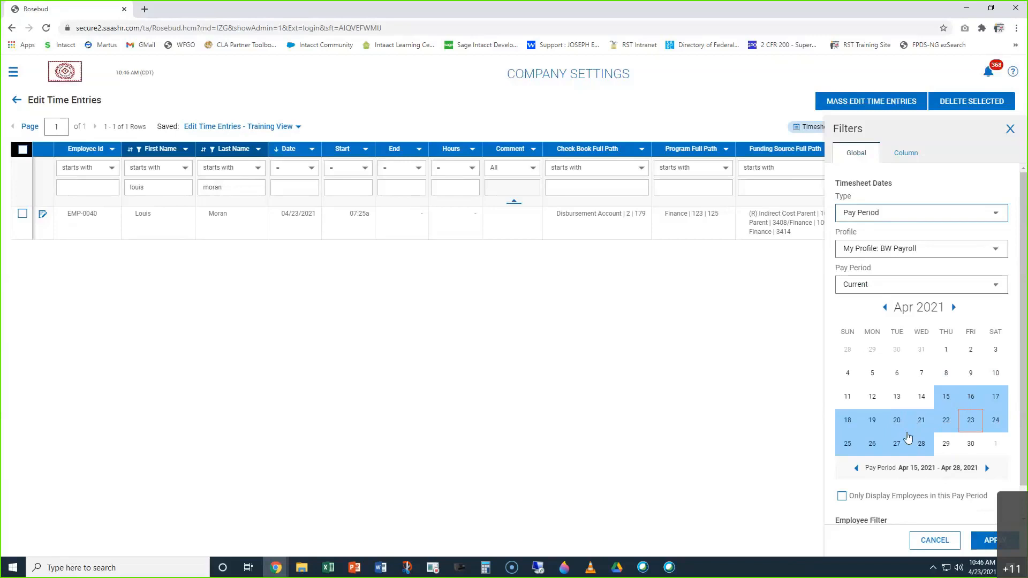
pyautogui.click(988, 540)
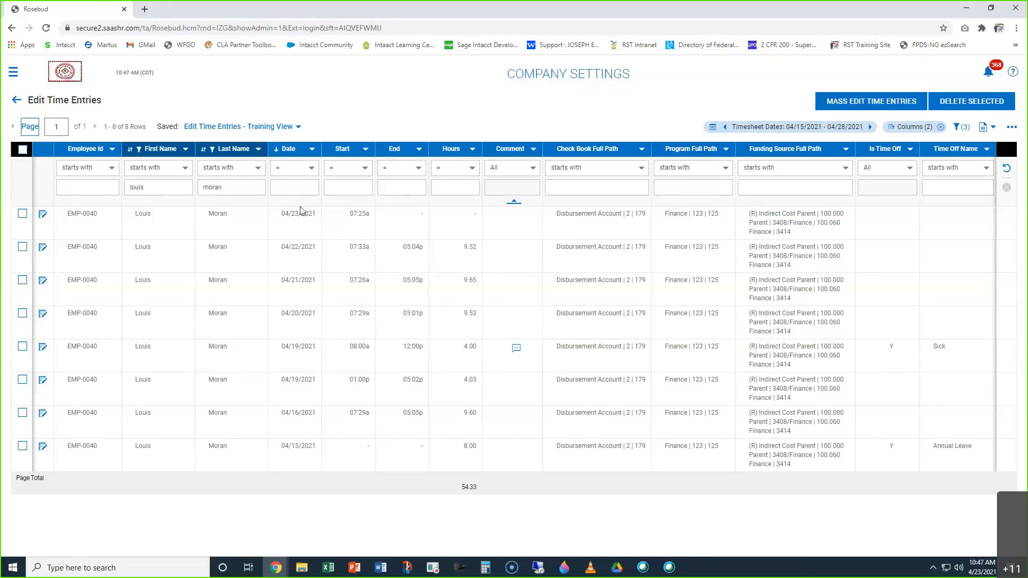
# Filter the time entries to the date 04/23/2021 and open the matching entry for mass editing
pyautogui.click(301, 188)
pyautogui.write('04/23/2021')
pyautogui.press('Return')
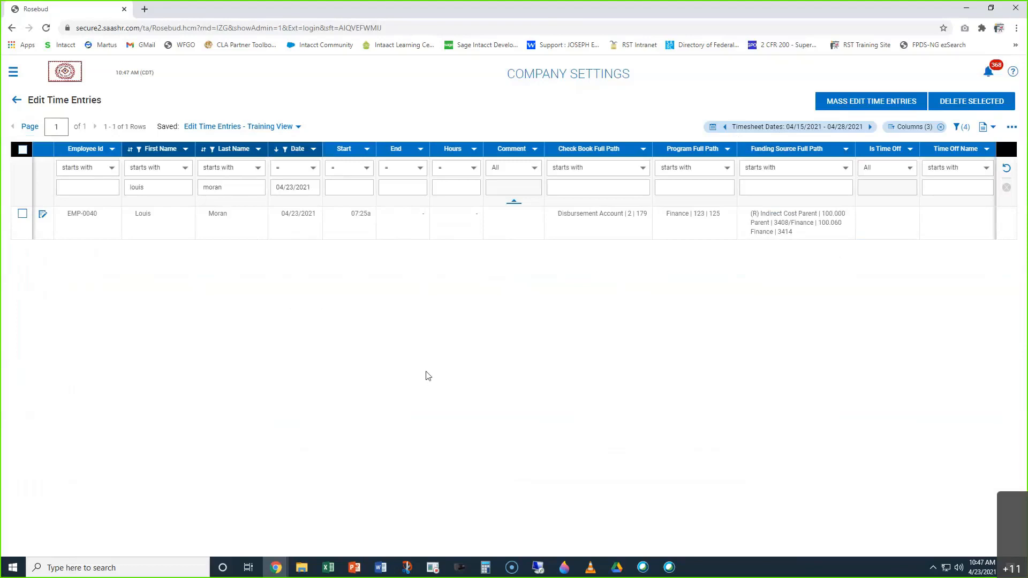
pyautogui.click(23, 215)
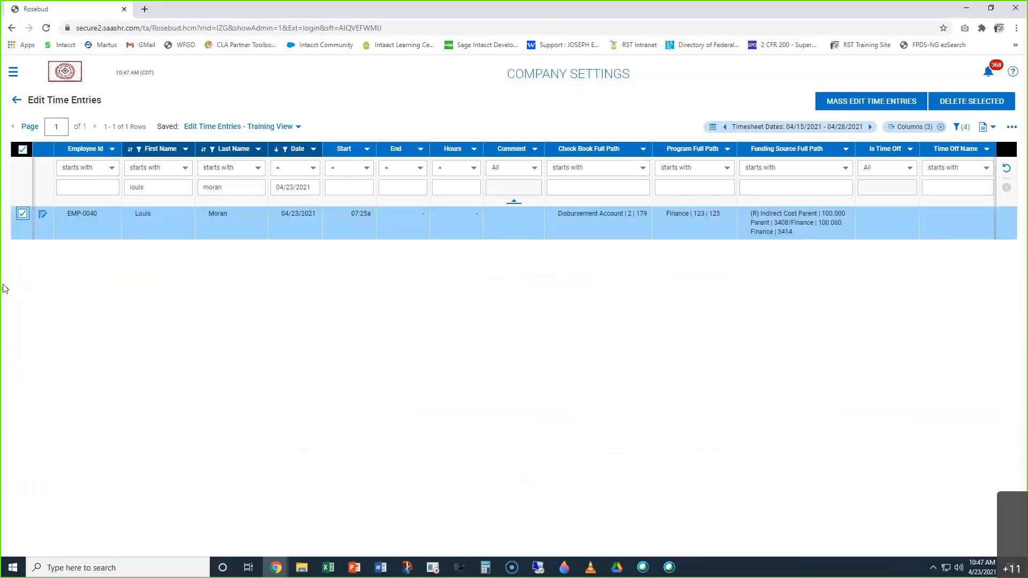
pyautogui.click(851, 104)
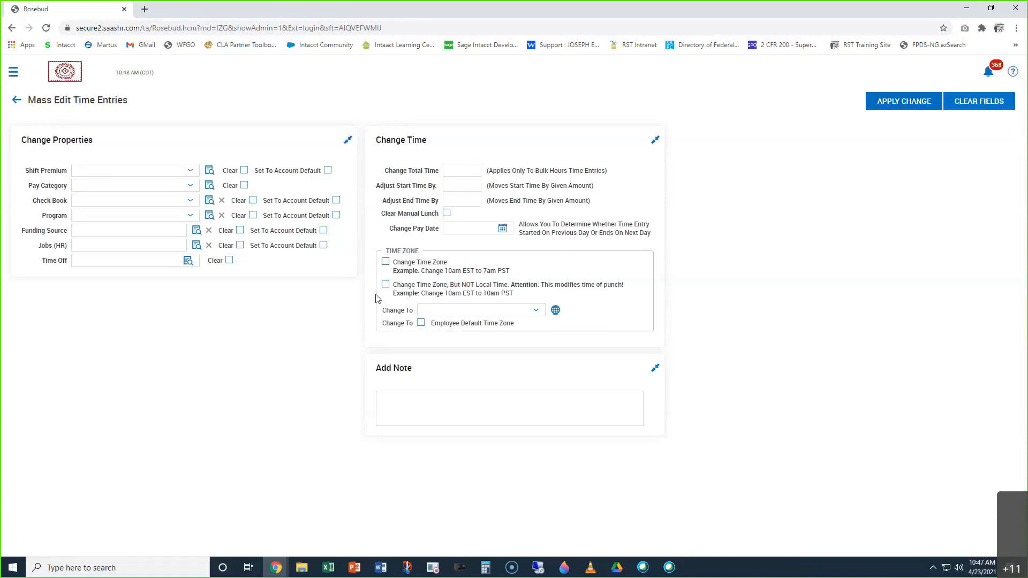
pyautogui.click(874, 110)
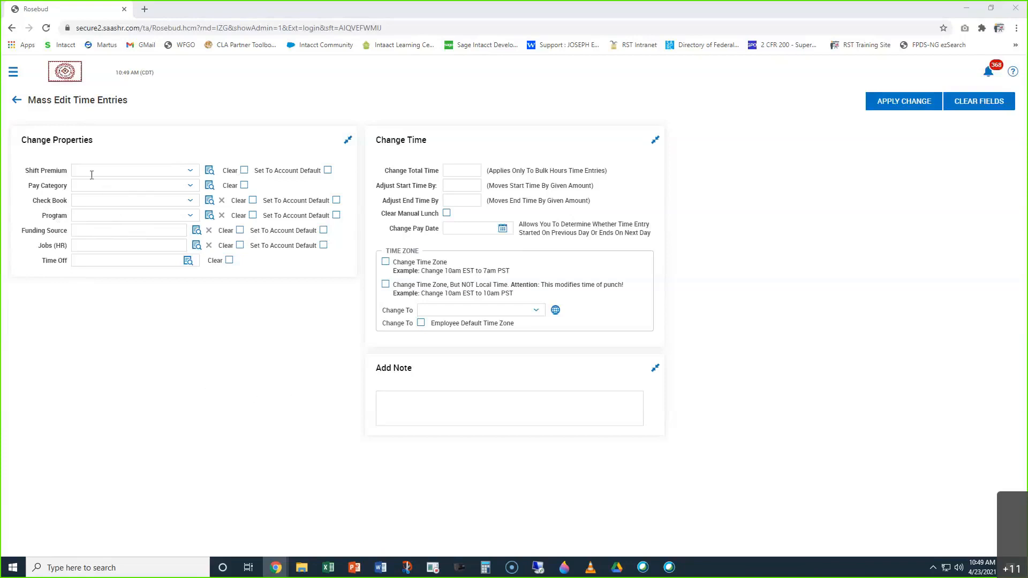
# Open a team time off request for the auditor account and choose Annual Leave as the time off type
pyautogui.click(13, 74)
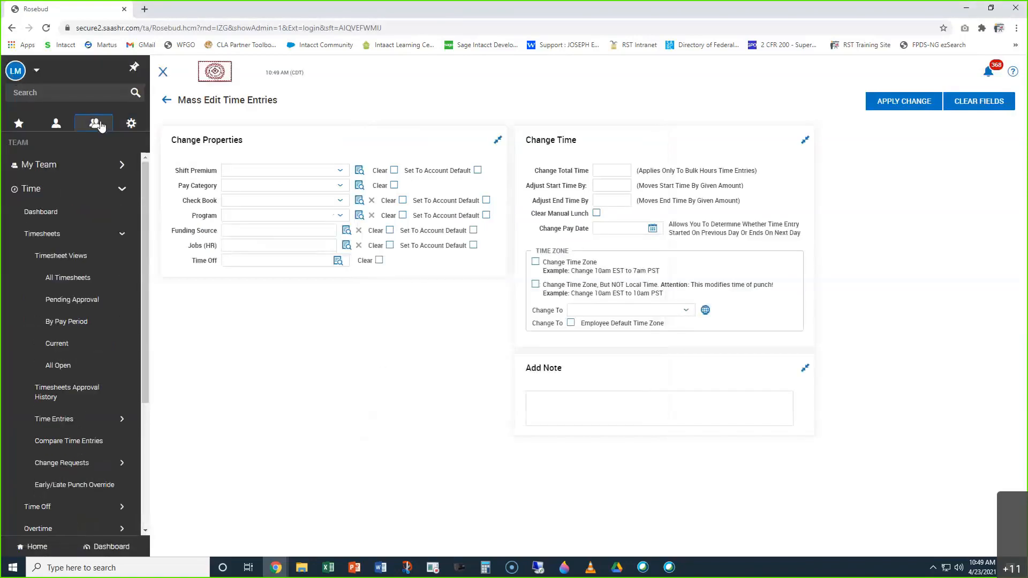
pyautogui.click(123, 235)
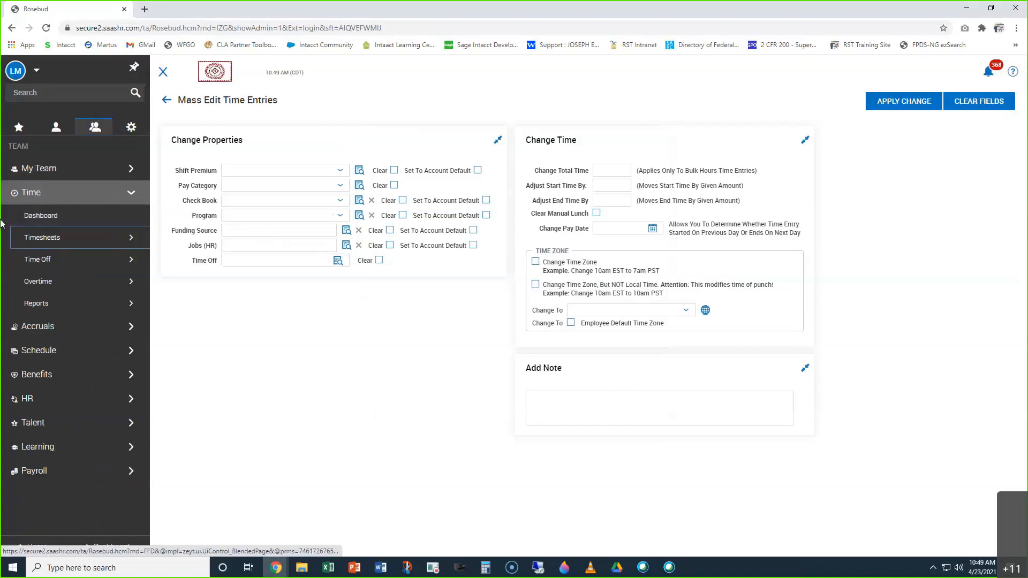
pyautogui.click(33, 261)
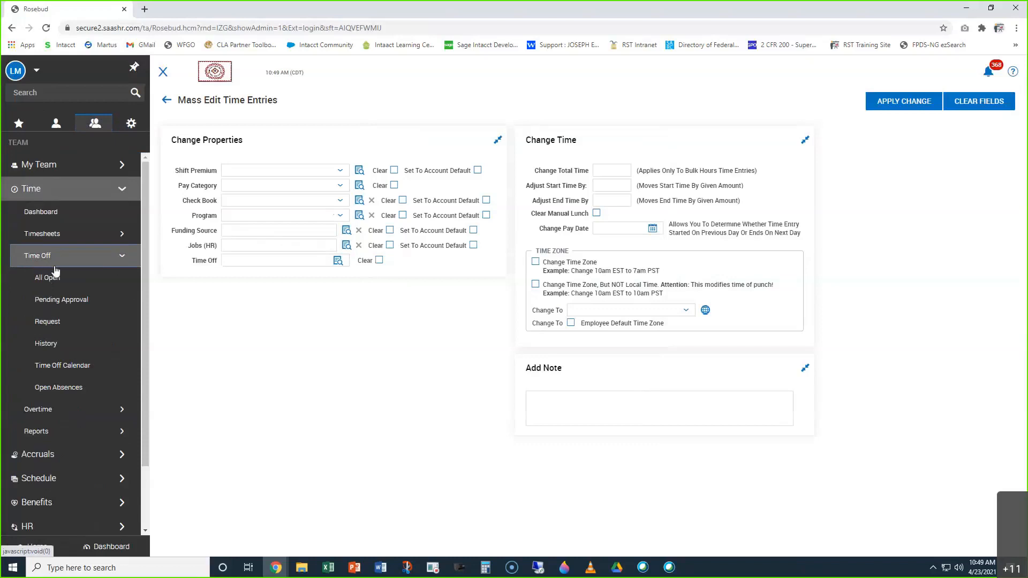
pyautogui.click(49, 324)
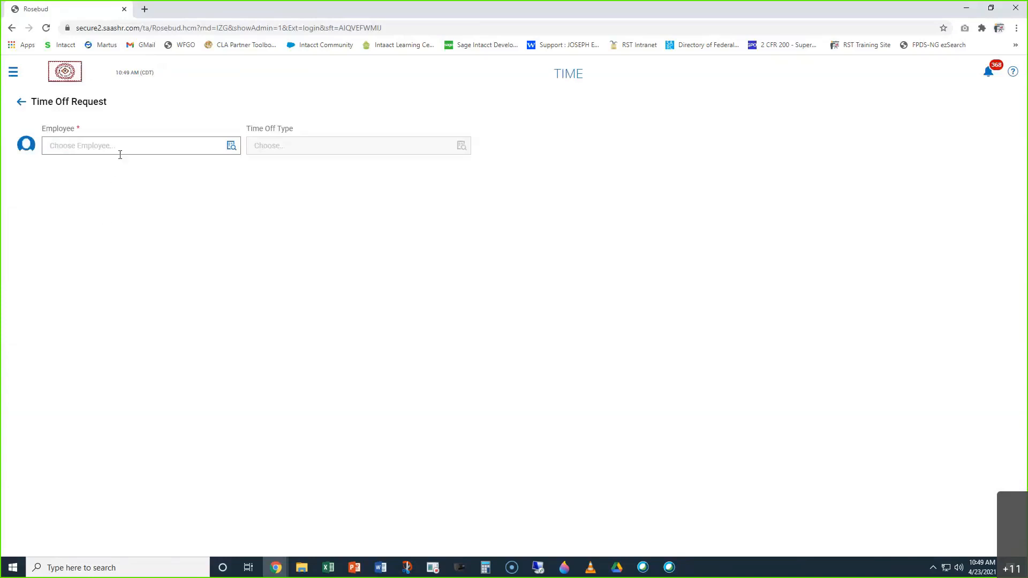
pyautogui.click(129, 145)
pyautogui.write('aud')
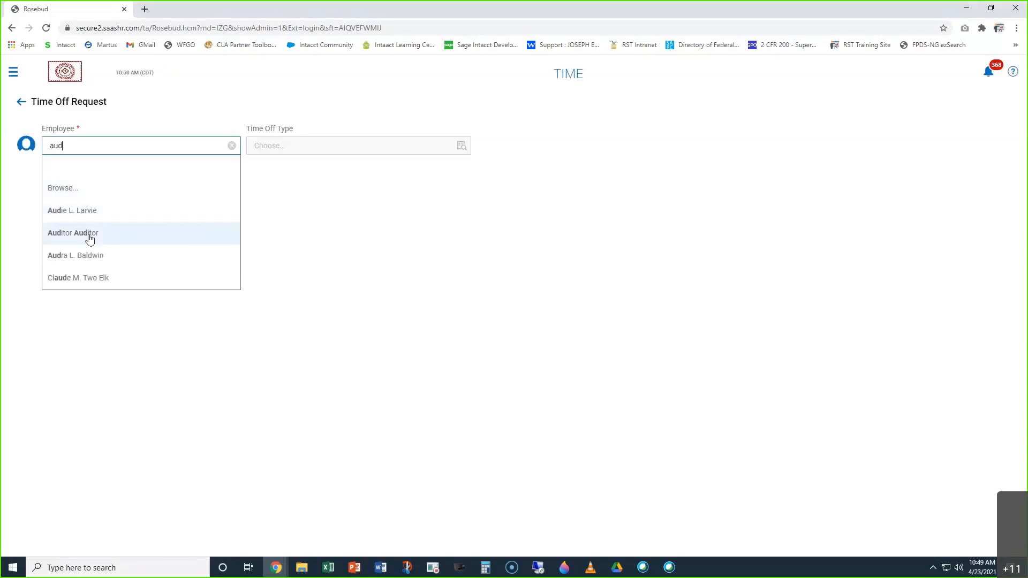
pyautogui.click(90, 233)
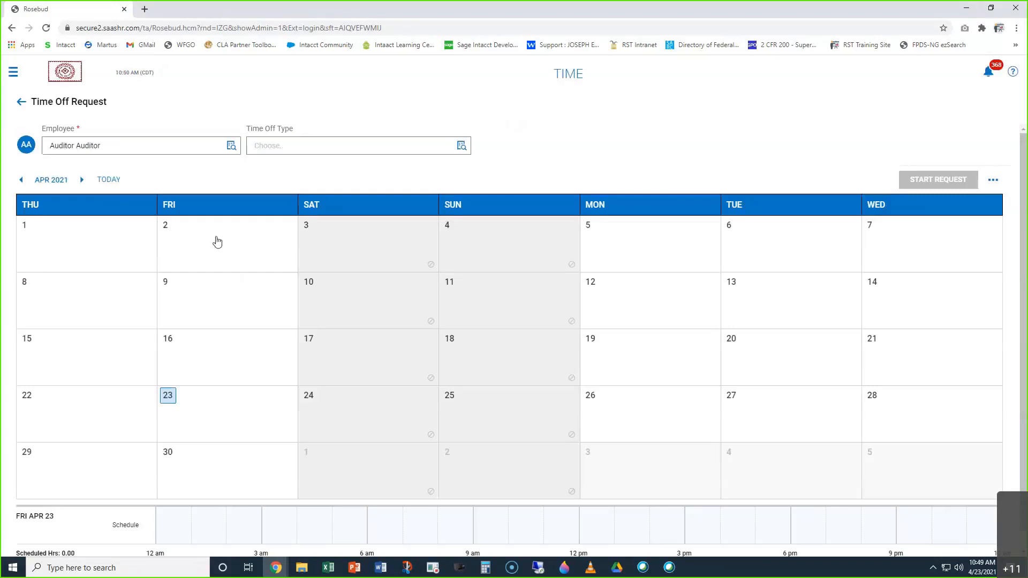
pyautogui.click(462, 146)
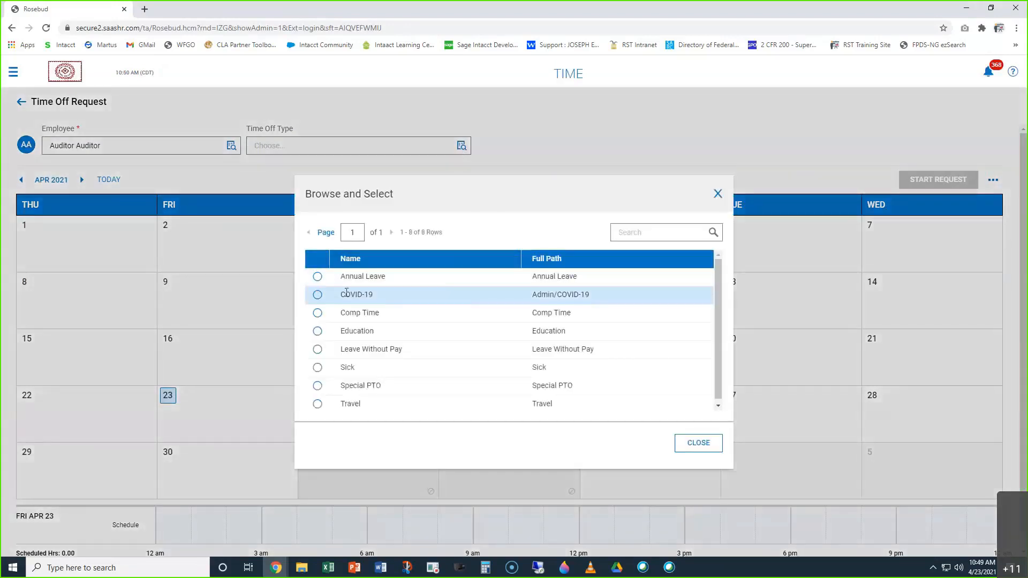
pyautogui.click(318, 277)
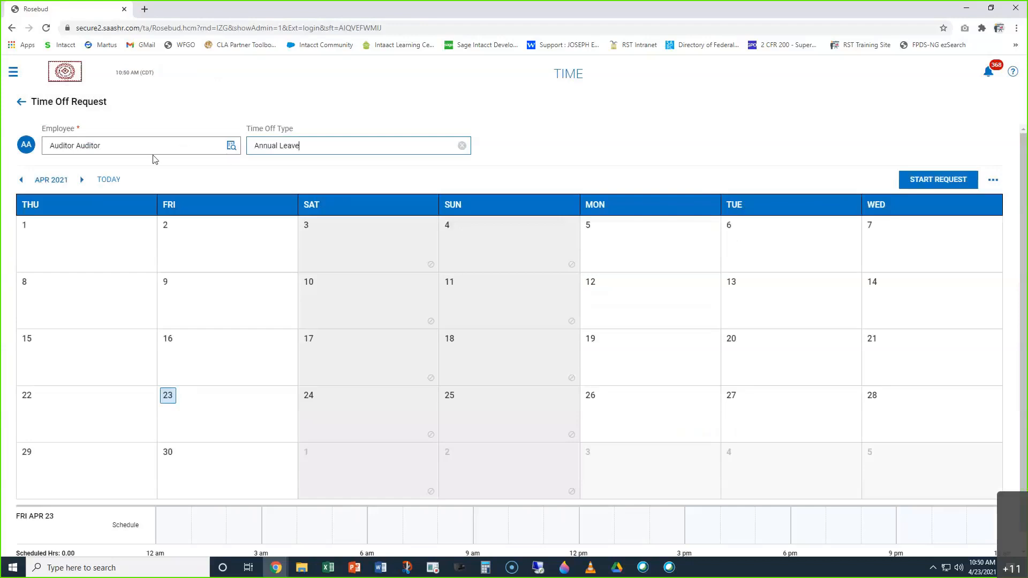
# Fill in a full-day Annual Leave request for 04/23/2021 and close it without submitting
pyautogui.click(937, 180)
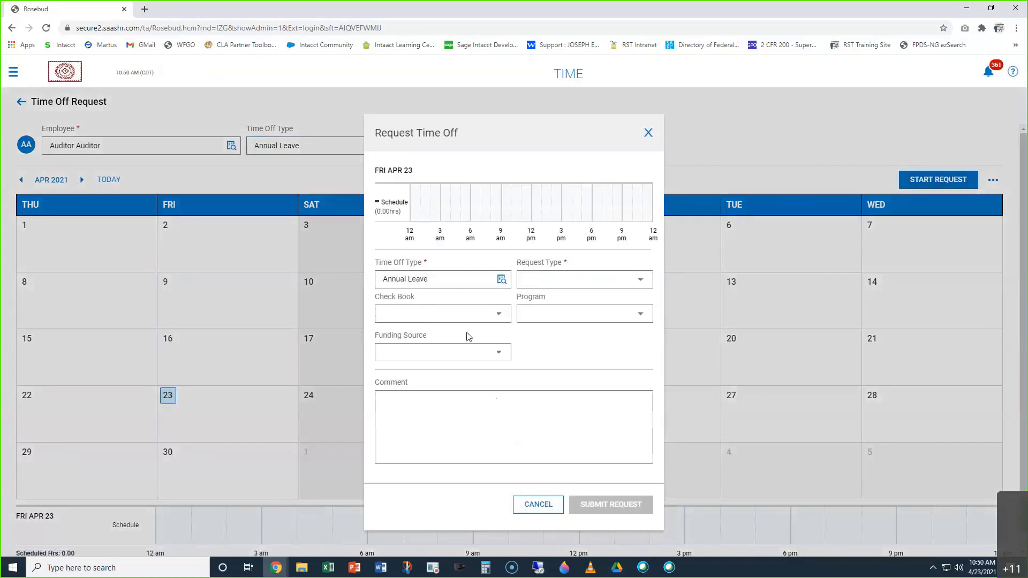
pyautogui.click(563, 286)
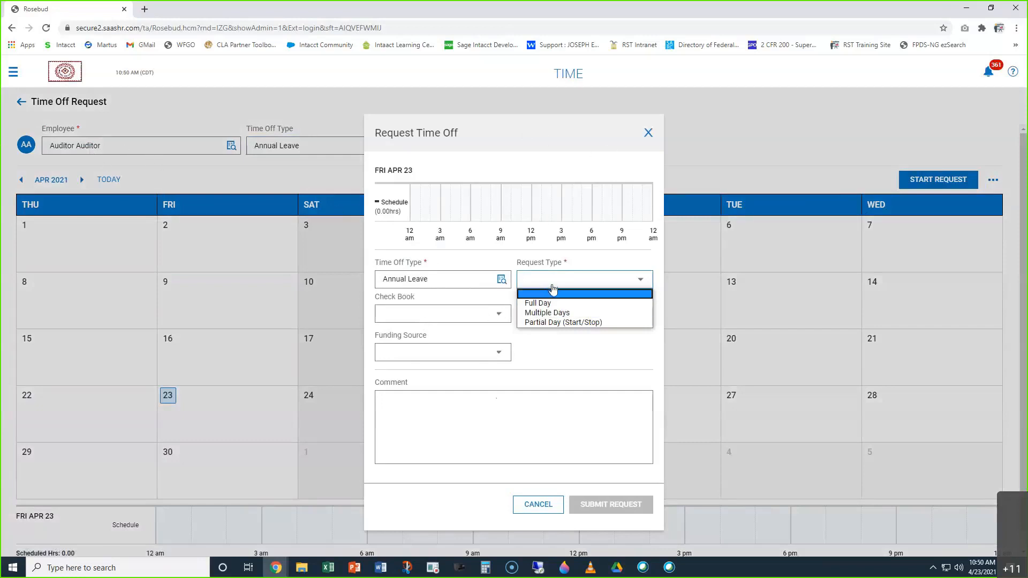
pyautogui.click(555, 304)
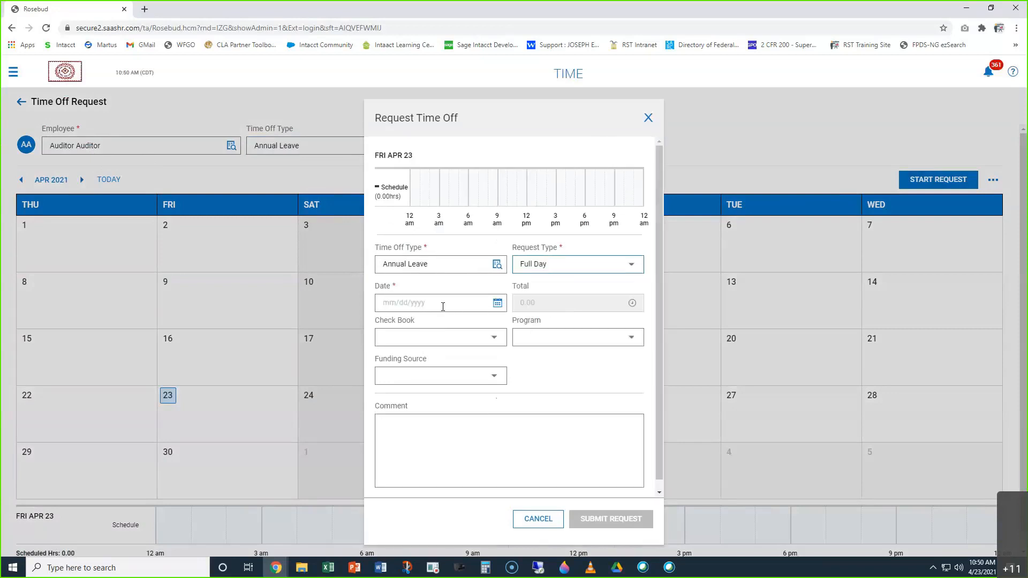
pyautogui.click(498, 303)
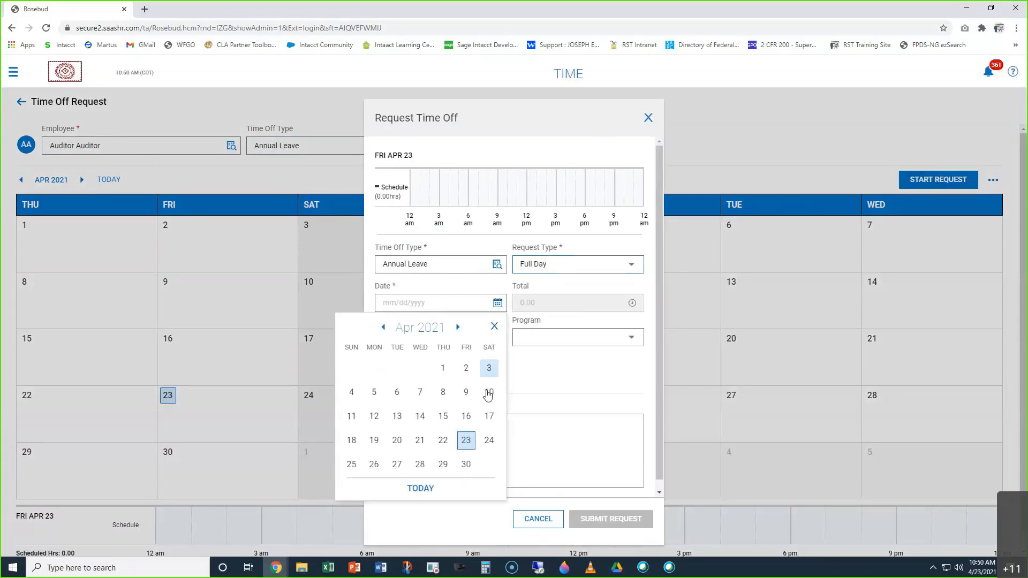
pyautogui.click(467, 440)
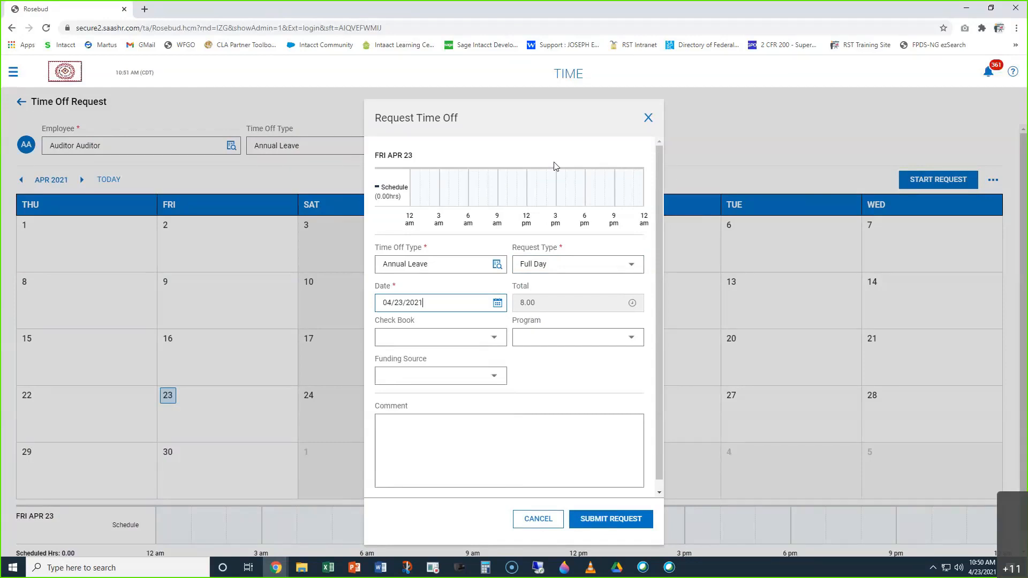
pyautogui.click(648, 118)
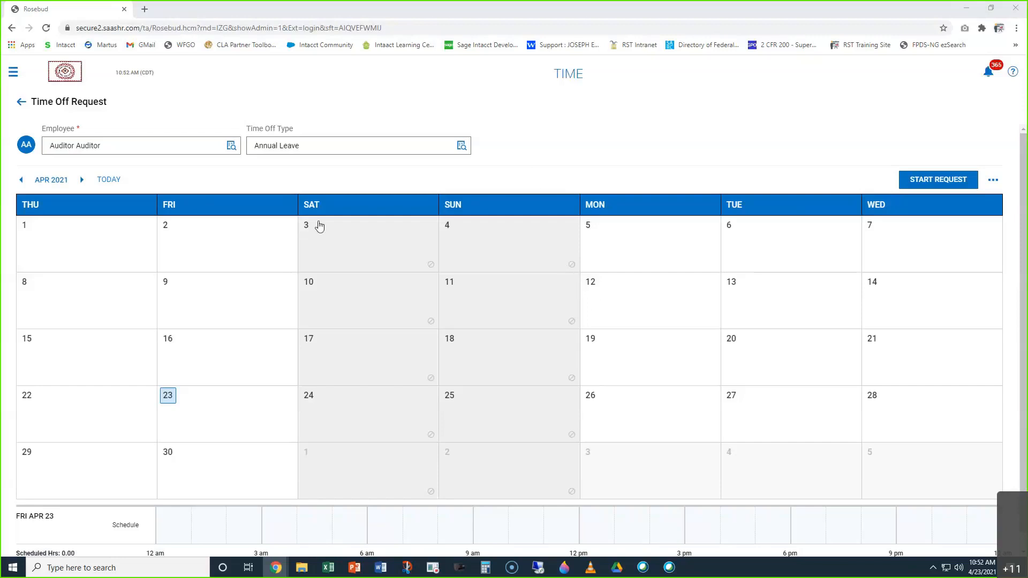
# Open the team's Detailed Calculated Time report
pyautogui.click(13, 72)
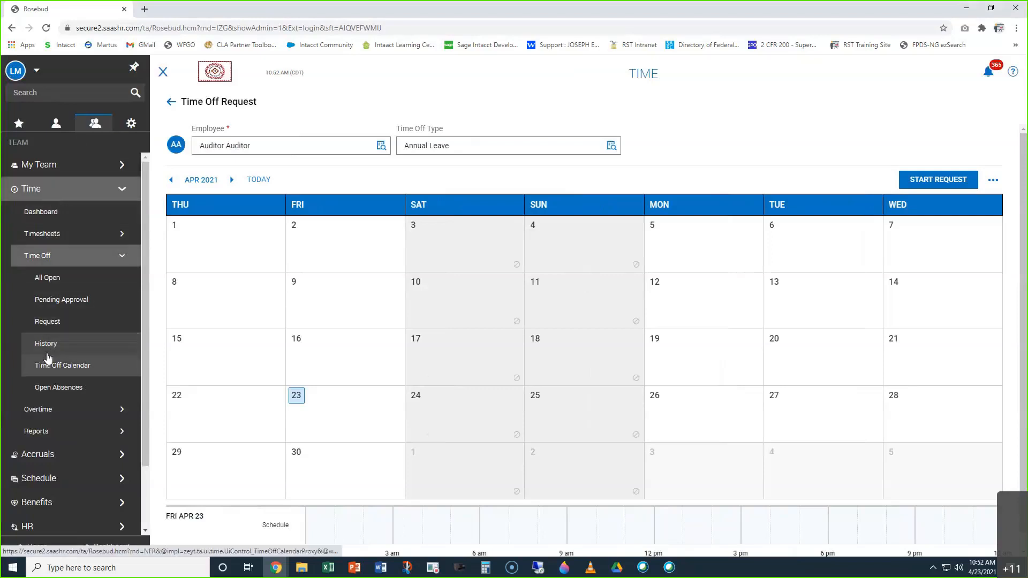
pyautogui.click(45, 436)
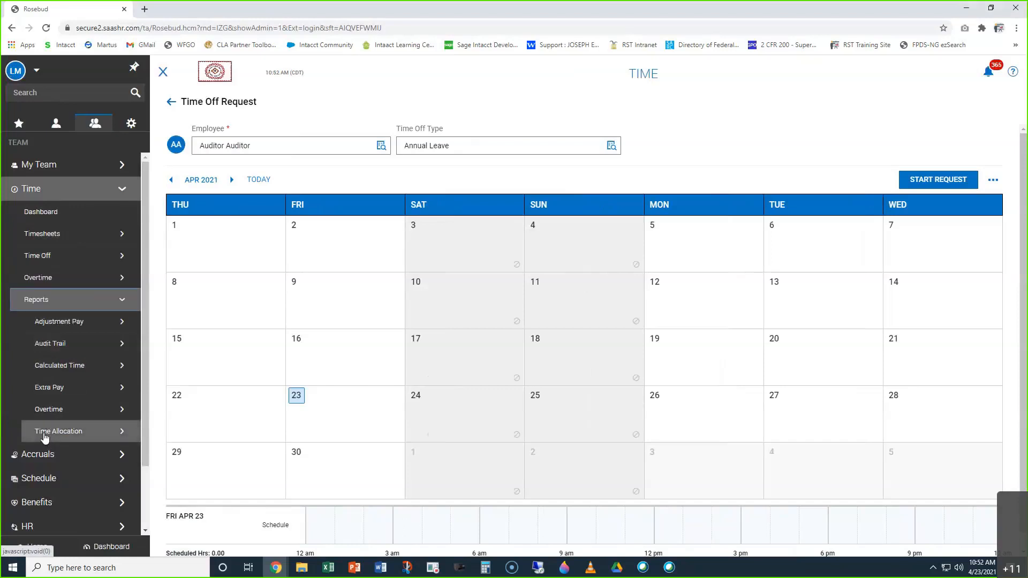
pyautogui.click(68, 369)
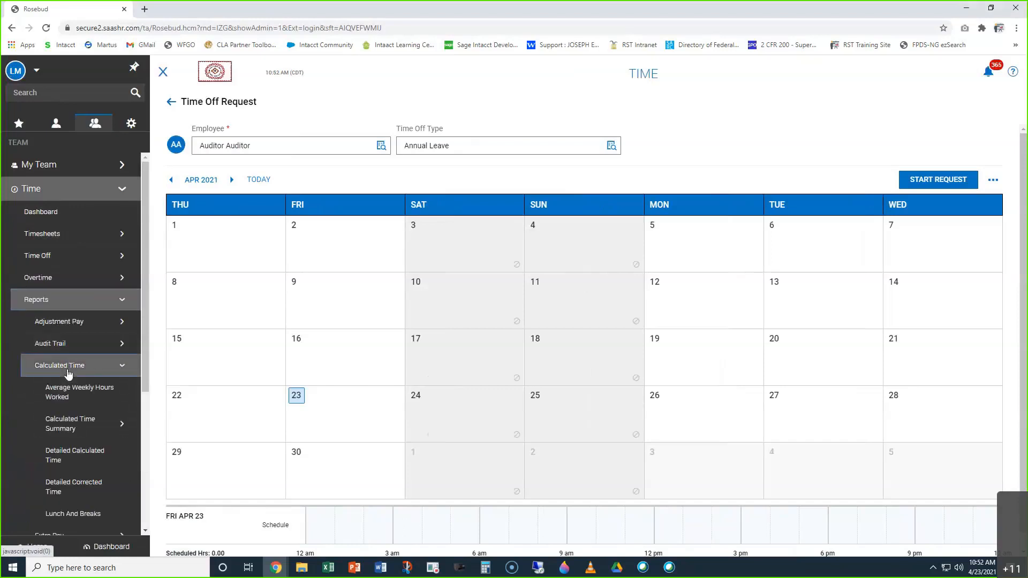
pyautogui.click(63, 456)
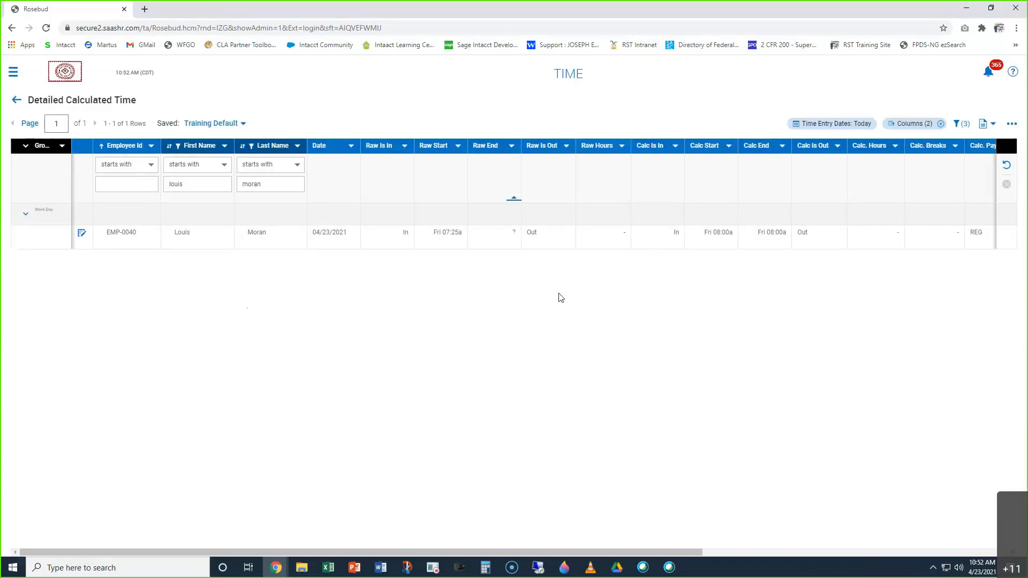
# Compare the raw start and end times of the 04/23/2021 entry with its calculated start and end times
pyautogui.moveTo(441, 233); pyautogui.dragTo(471, 234)
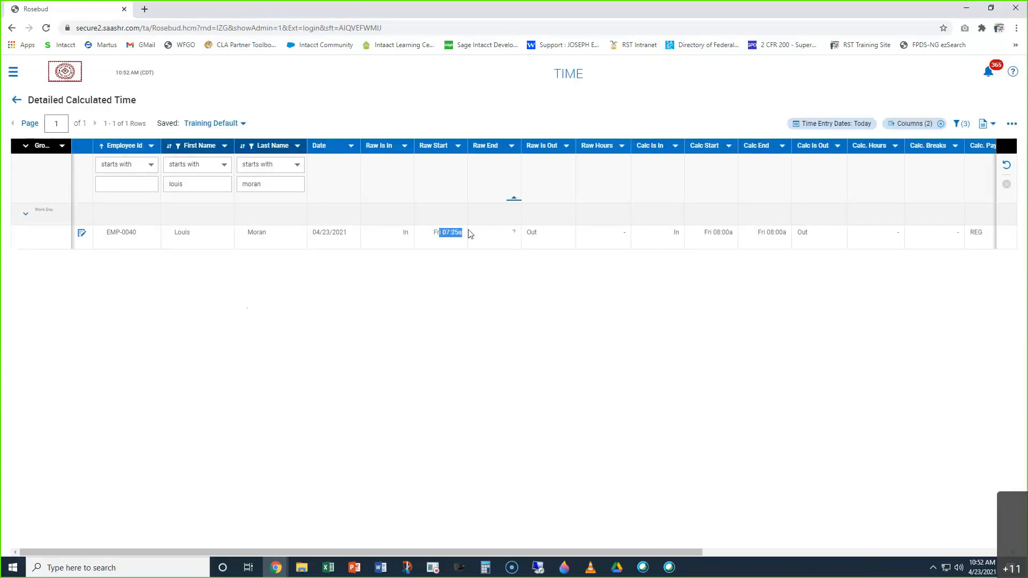
pyautogui.click(514, 235)
pyautogui.moveTo(718, 232); pyautogui.dragTo(792, 248)
pyautogui.click(507, 247)
# Filter the report's time entry dates to the current pay period and review the daily raw and calculated hours
pyautogui.click(827, 129)
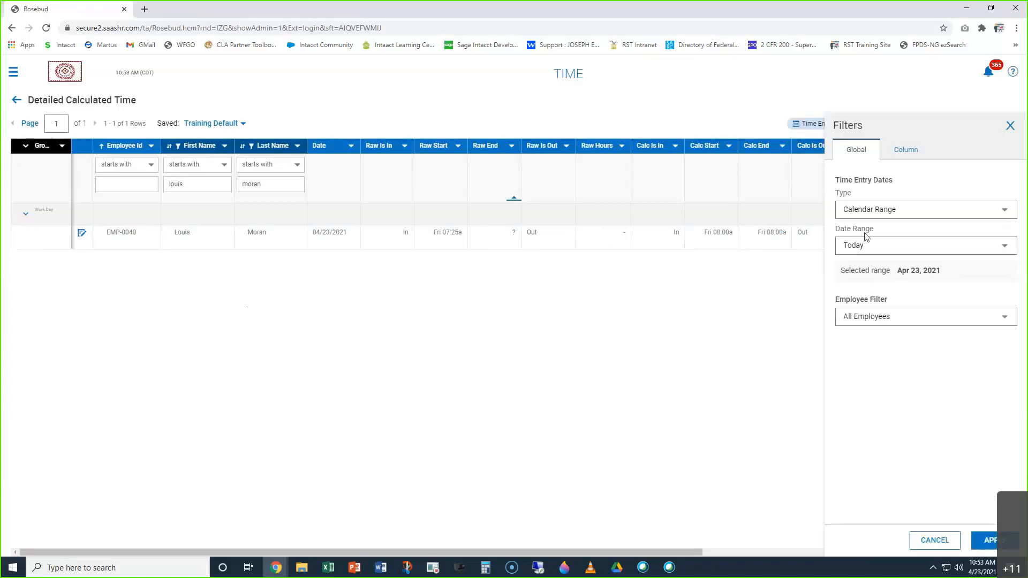
pyautogui.click(877, 215)
pyautogui.click(888, 243)
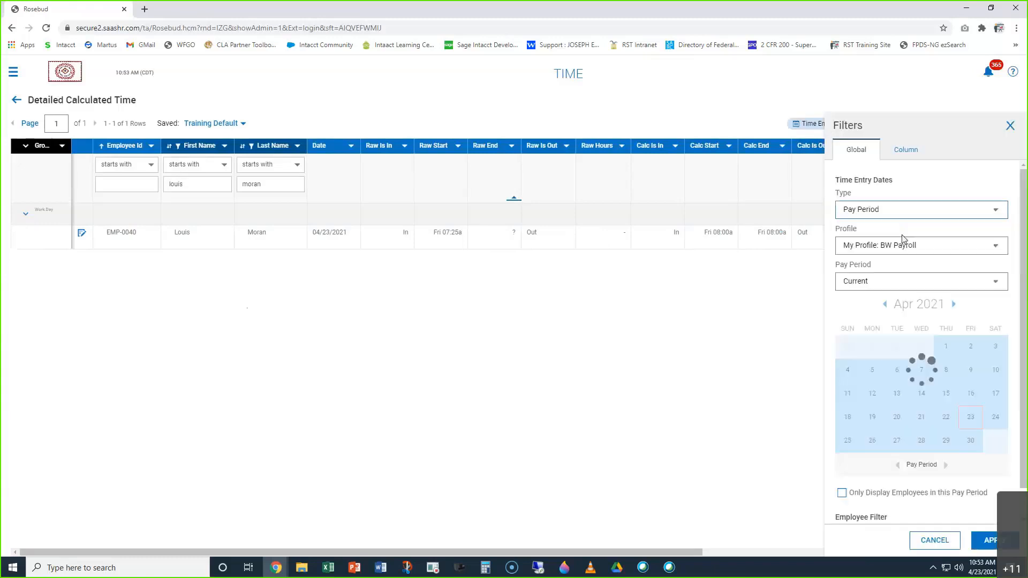
pyautogui.click(990, 540)
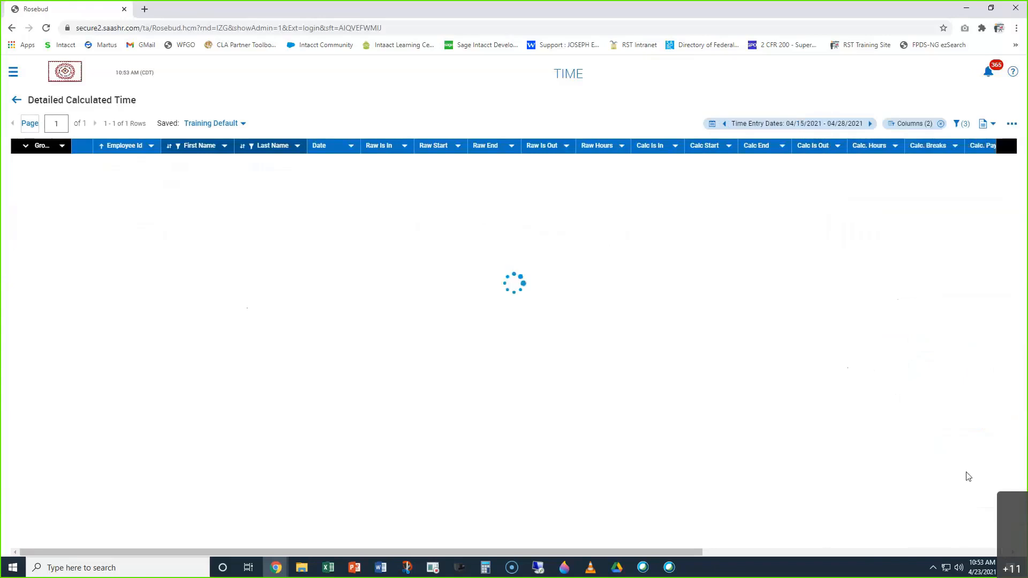
pyautogui.scroll(-1, 675, 282)
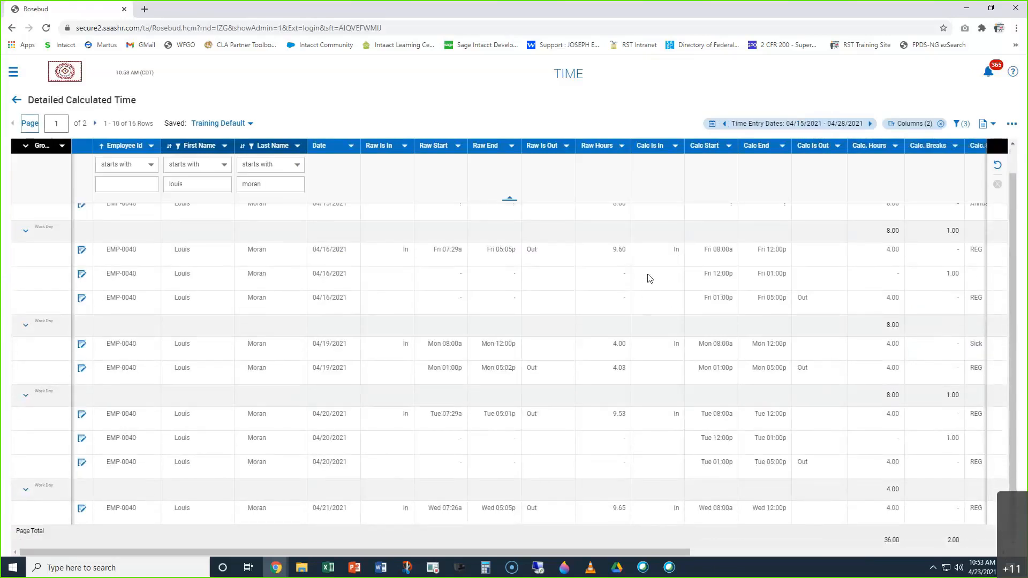
# Compare the raw start, end and hours of the 04/20/2021 entries with their calculated start and end times
pyautogui.scroll(1, 613, 315)
pyautogui.scroll(-1, 658, 293)
pyautogui.moveTo(316, 413); pyautogui.dragTo(357, 416)
pyautogui.moveTo(441, 414); pyautogui.dragTo(508, 414)
pyautogui.moveTo(613, 414); pyautogui.dragTo(622, 414)
pyautogui.moveTo(446, 413); pyautogui.dragTo(459, 413)
pyautogui.moveTo(701, 413); pyautogui.dragTo(734, 414)
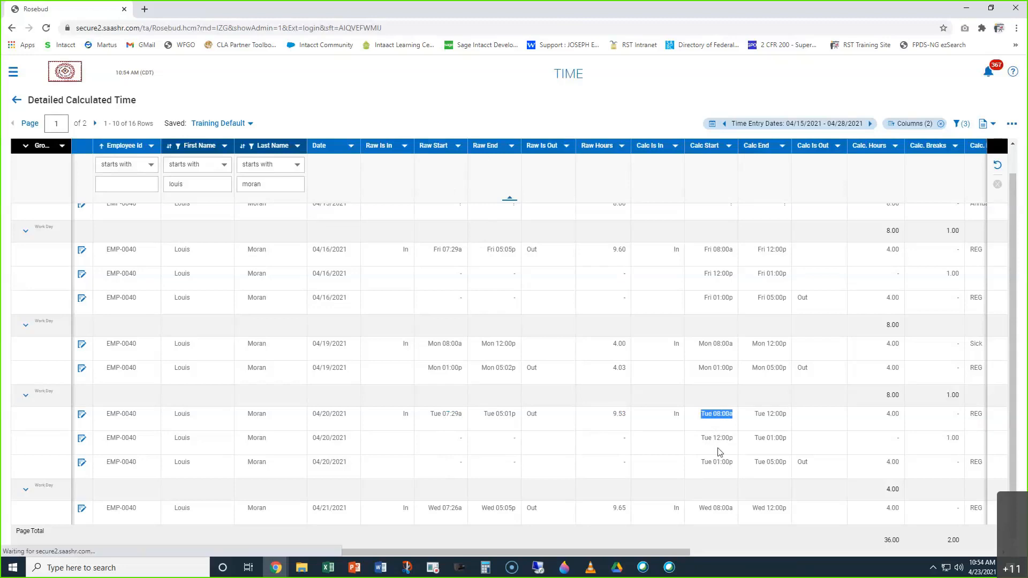
pyautogui.moveTo(495, 413); pyautogui.dragTo(513, 414)
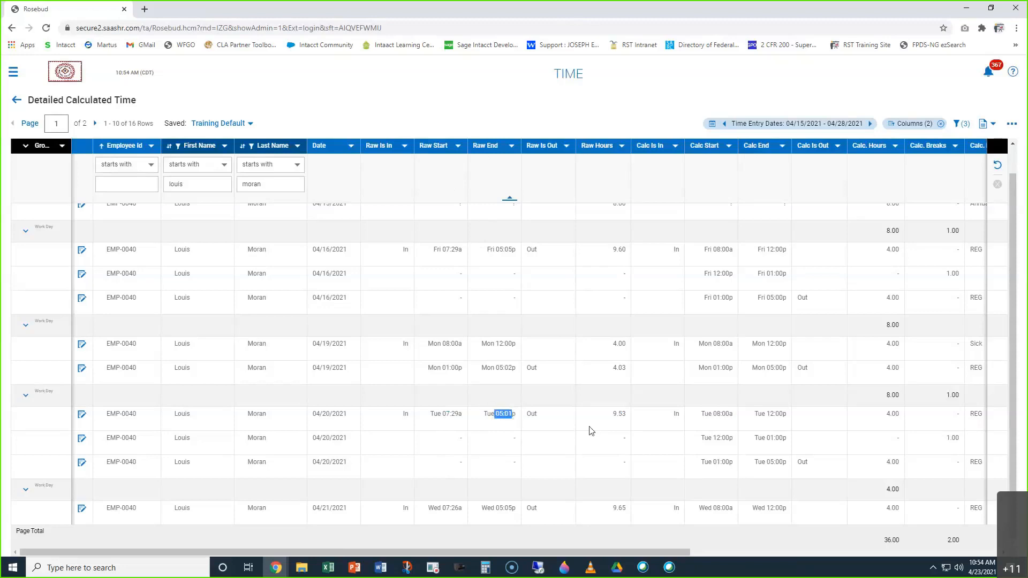
pyautogui.moveTo(755, 463); pyautogui.dragTo(782, 462)
pyautogui.scroll(1, 327, 341)
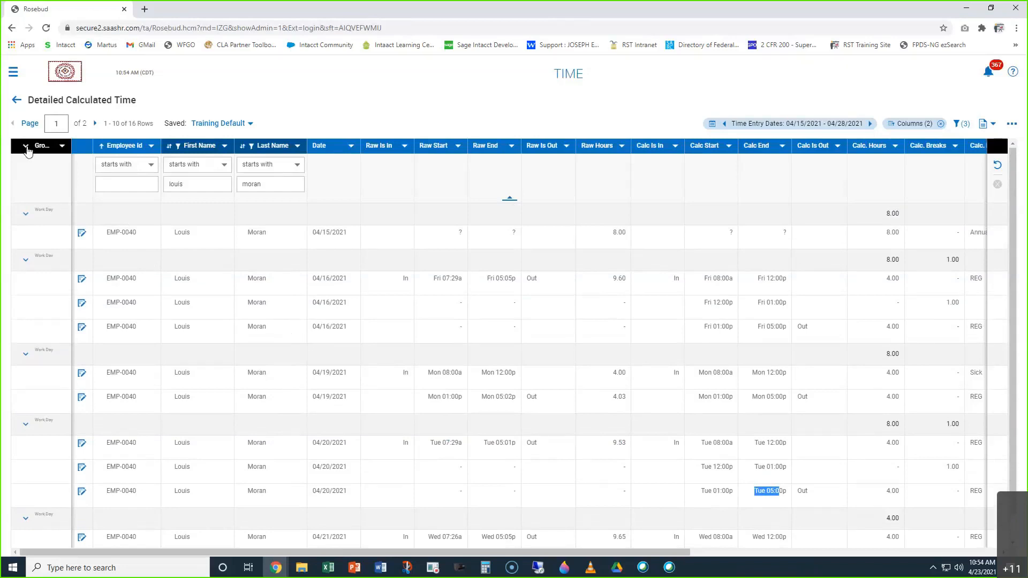
# Remove the Work Day grouping from the report rows
pyautogui.click(62, 146)
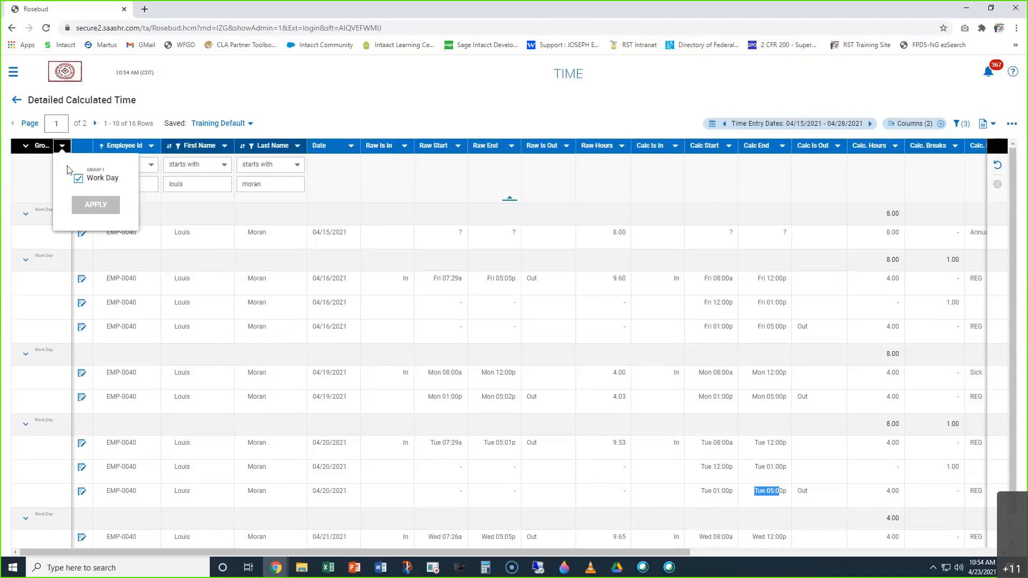
pyautogui.click(78, 180)
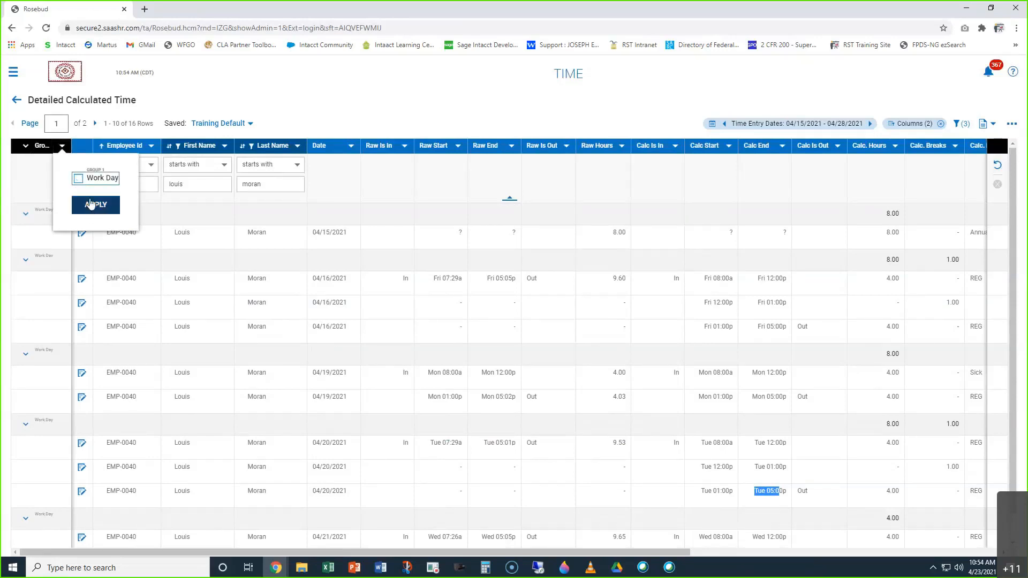
pyautogui.click(93, 205)
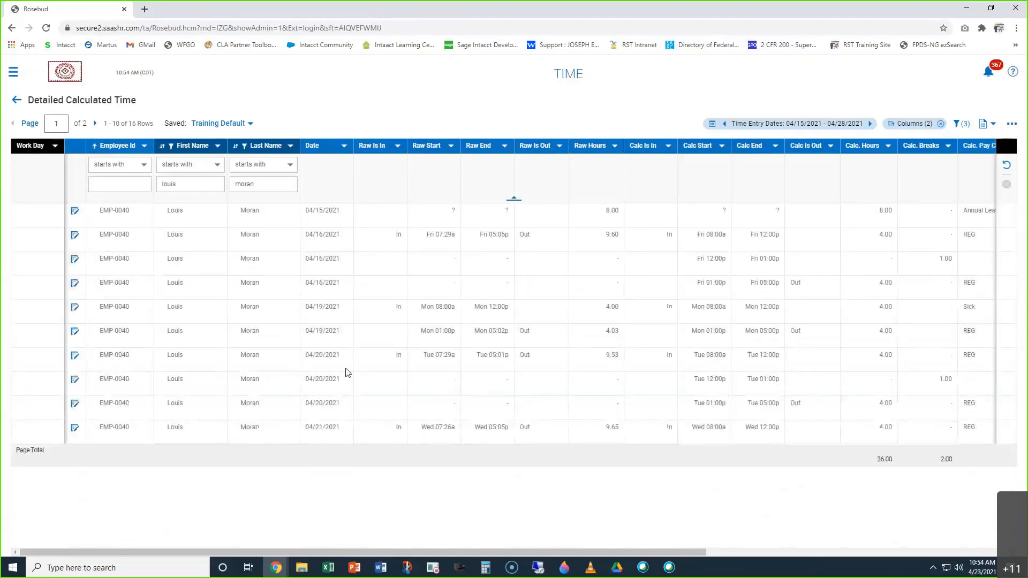